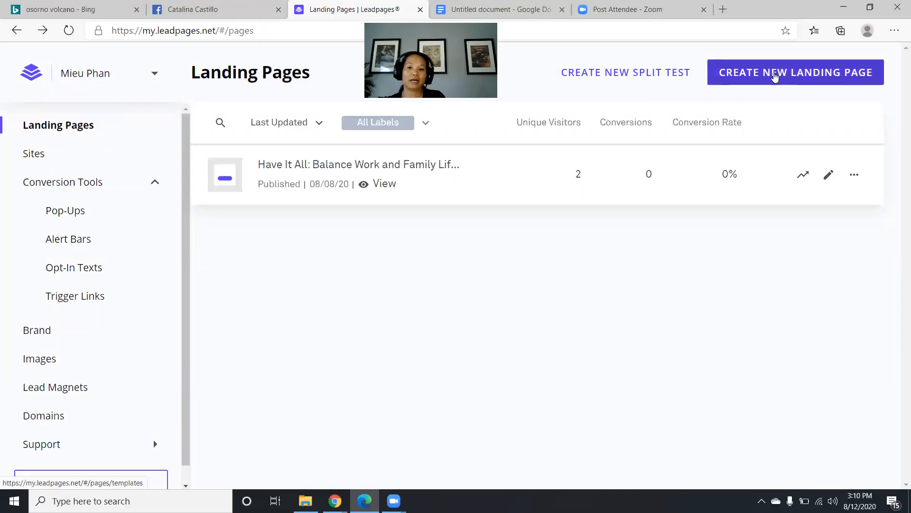
- Start a new landing page and filter the template gallery to Webinar or Virtual Event
left_click(775, 76)
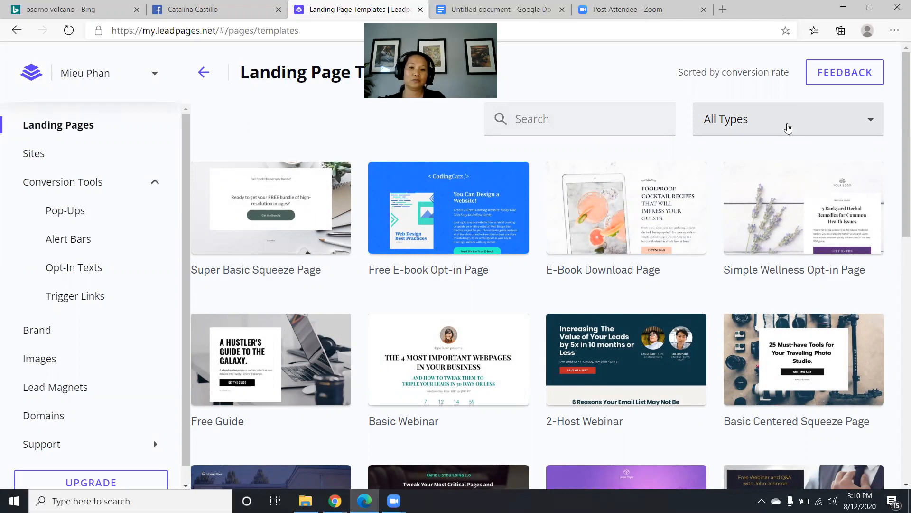
left_click(788, 128)
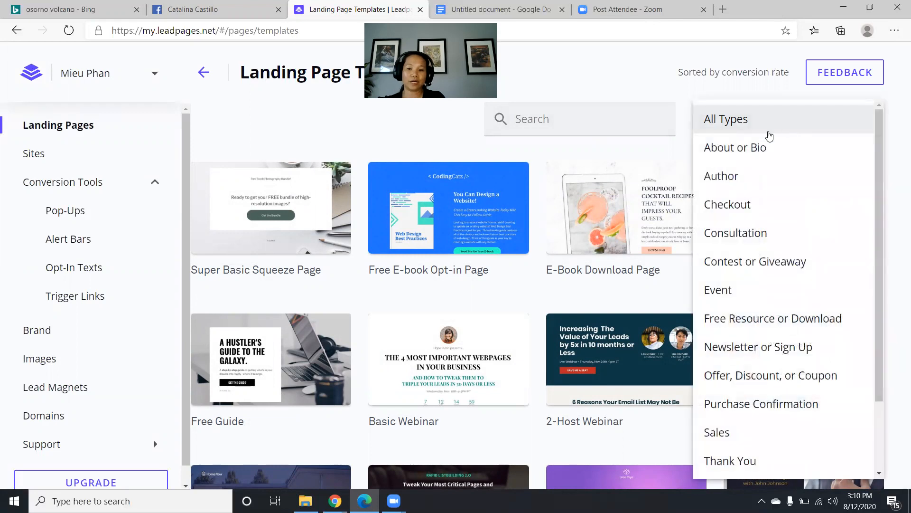
scroll(762, 170, "down", 3)
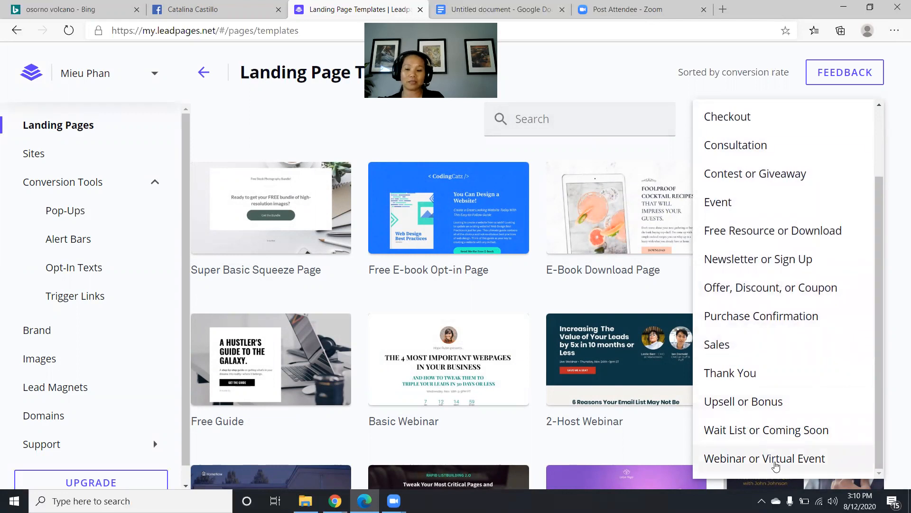
left_click(776, 464)
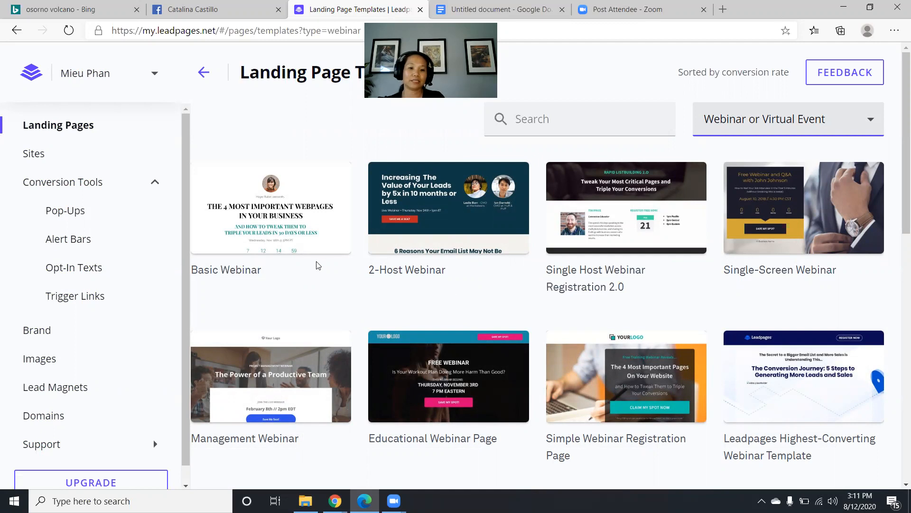
mouse_move(286, 246)
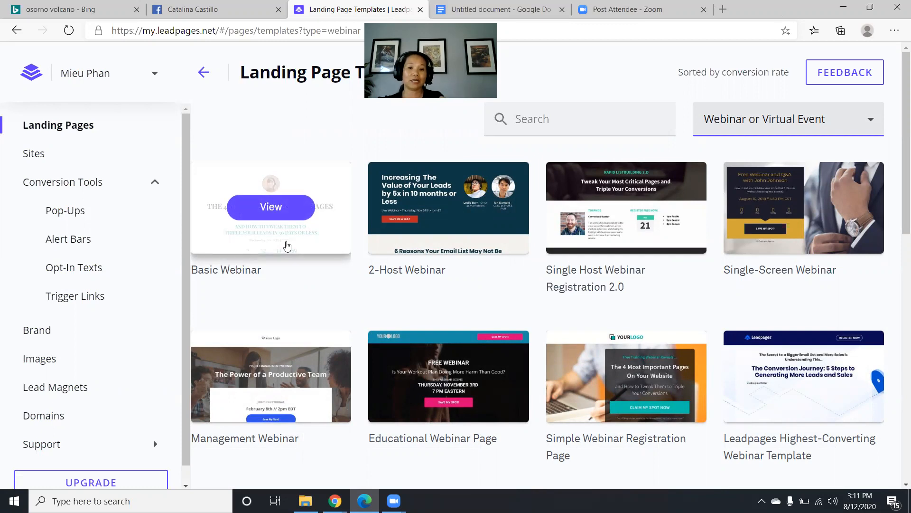
scroll(287, 245, "down", 4)
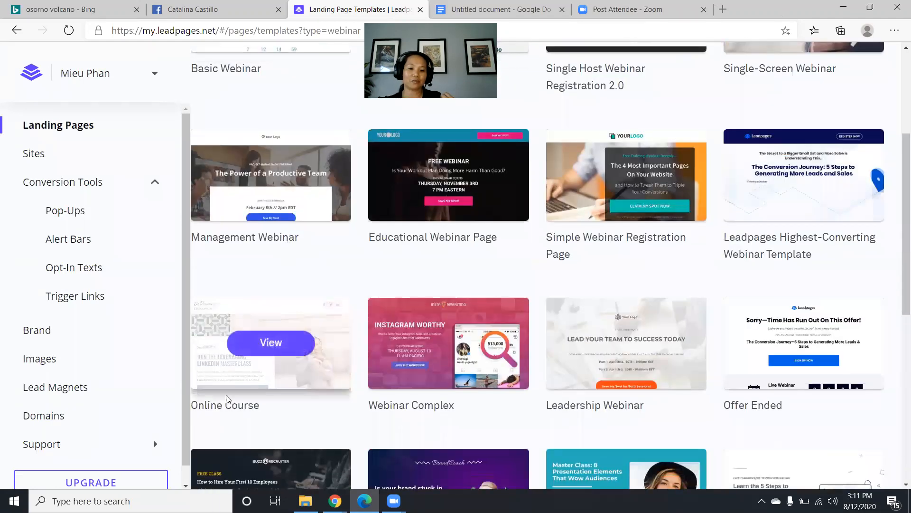
mouse_move(271, 368)
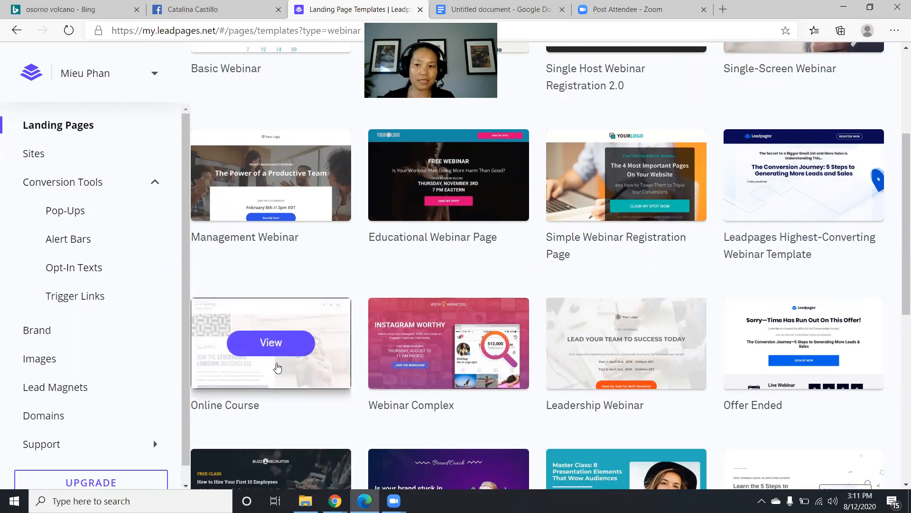
- Create a page named 'Demo - Have It All' from the Online Course template
left_click(277, 368)
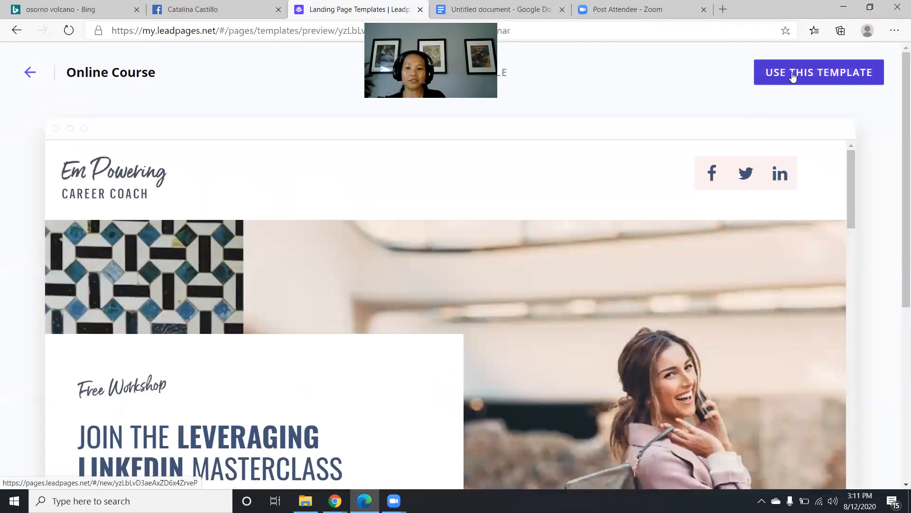
left_click(789, 79)
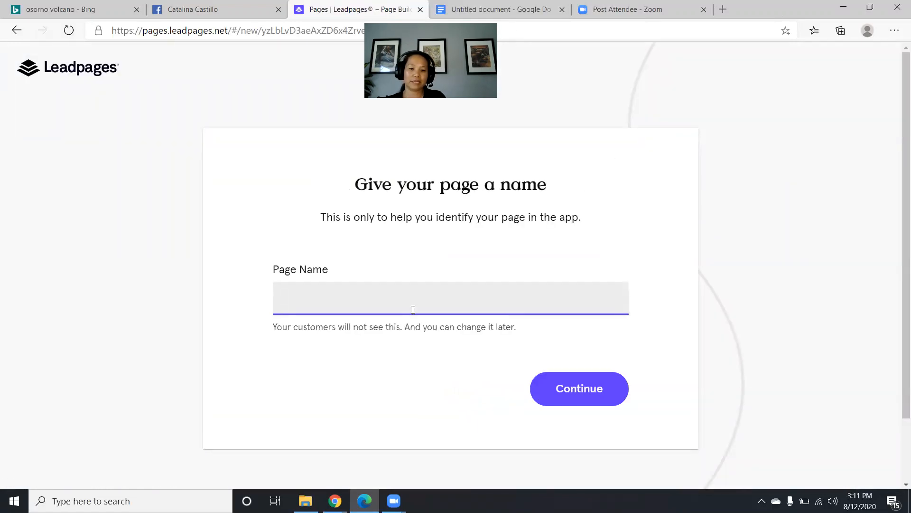
left_click(414, 306)
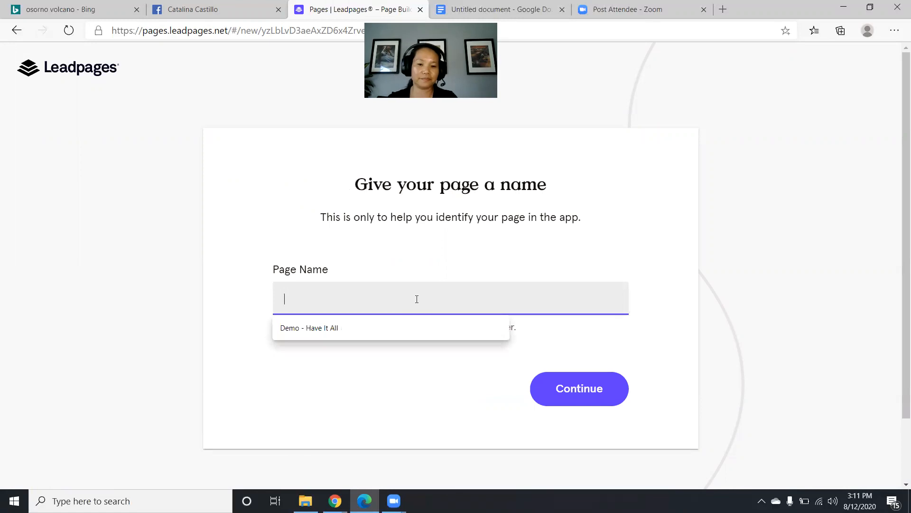
left_click(331, 328)
left_click(582, 397)
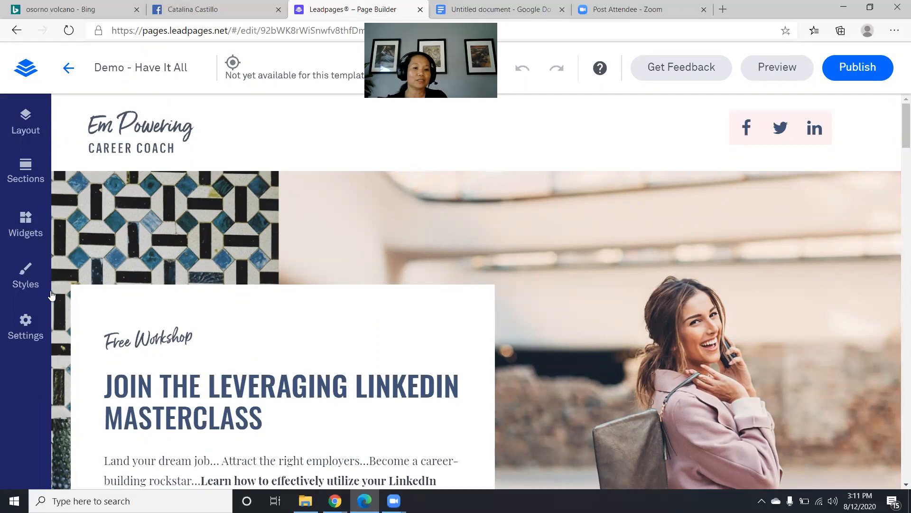
- In the Layout outline, inspect the Header, About and Hero sections, then select the header logo
left_click(22, 123)
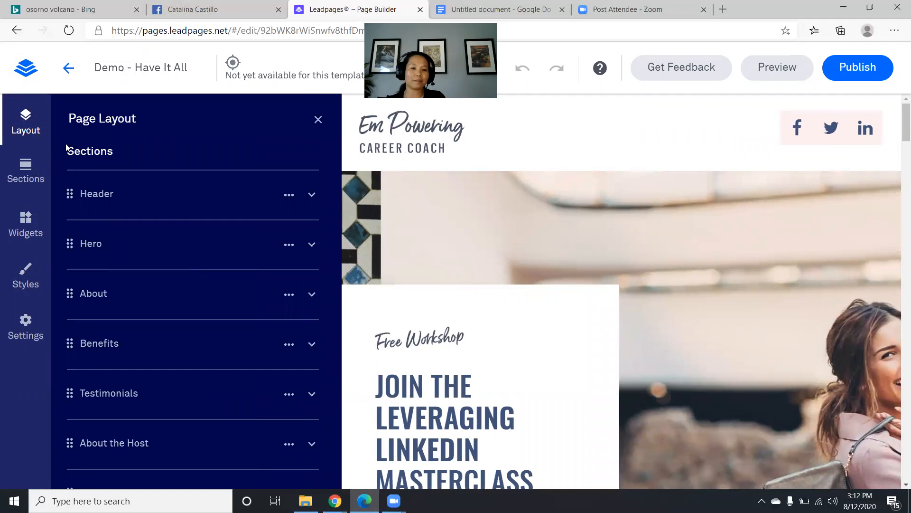
mouse_move(97, 198)
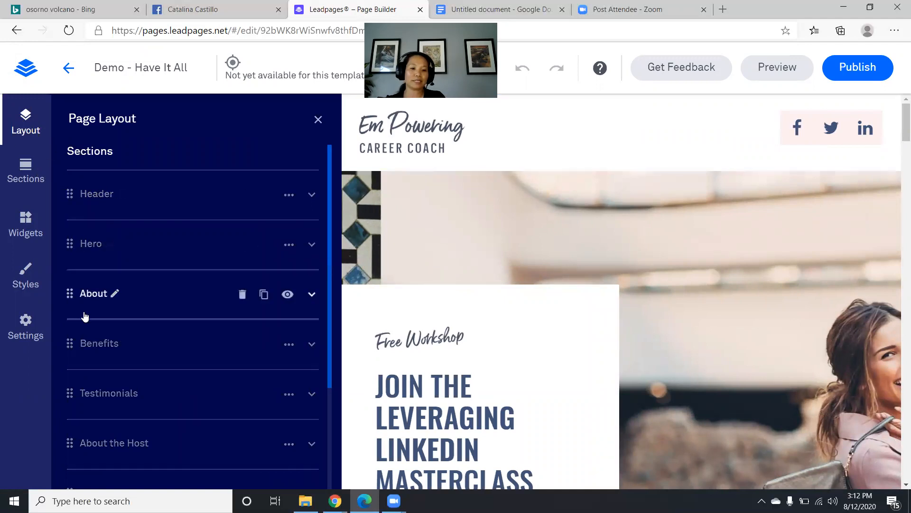
left_click(84, 196)
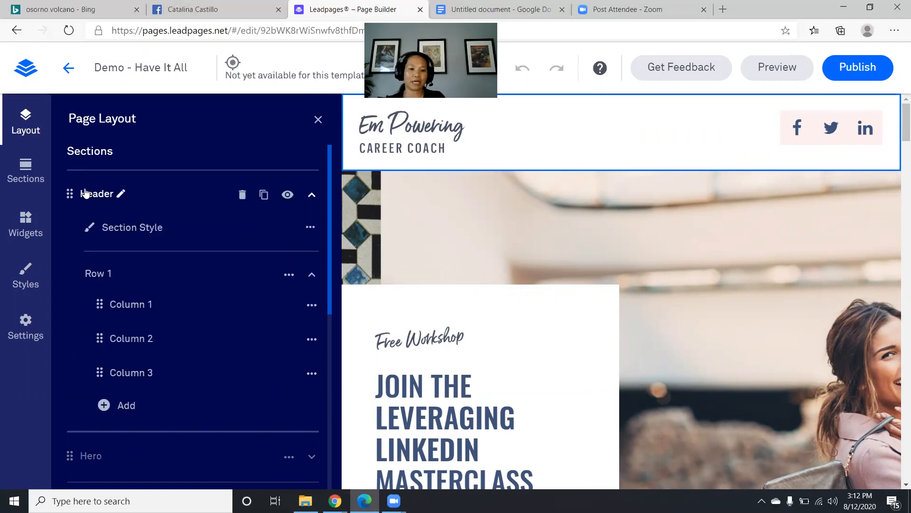
left_click(311, 194)
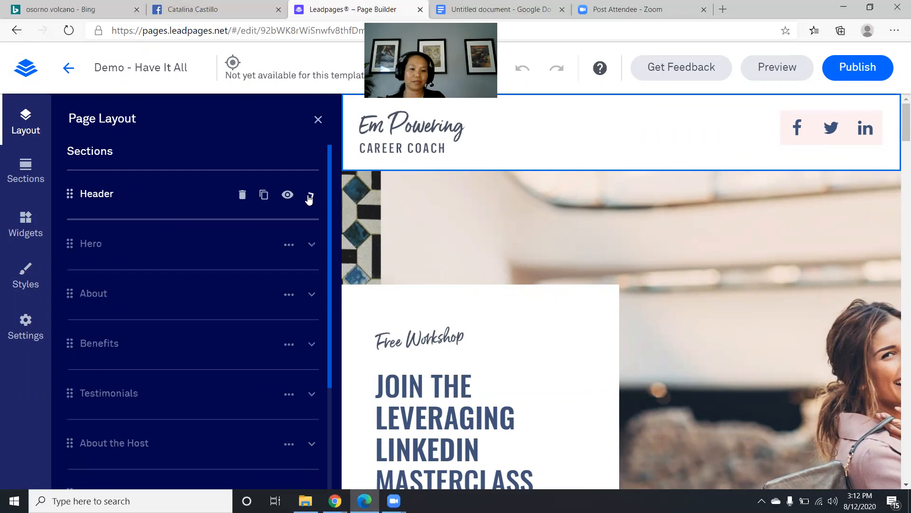
left_click(94, 294)
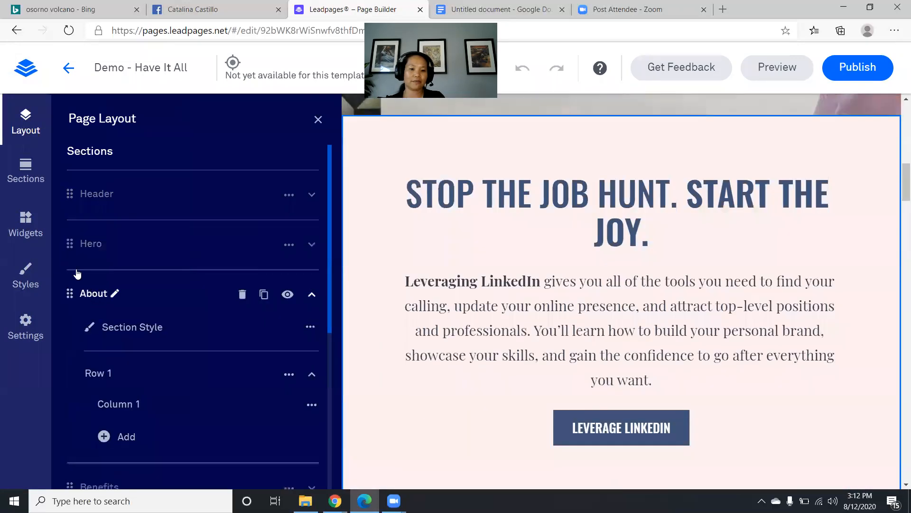
left_click(87, 244)
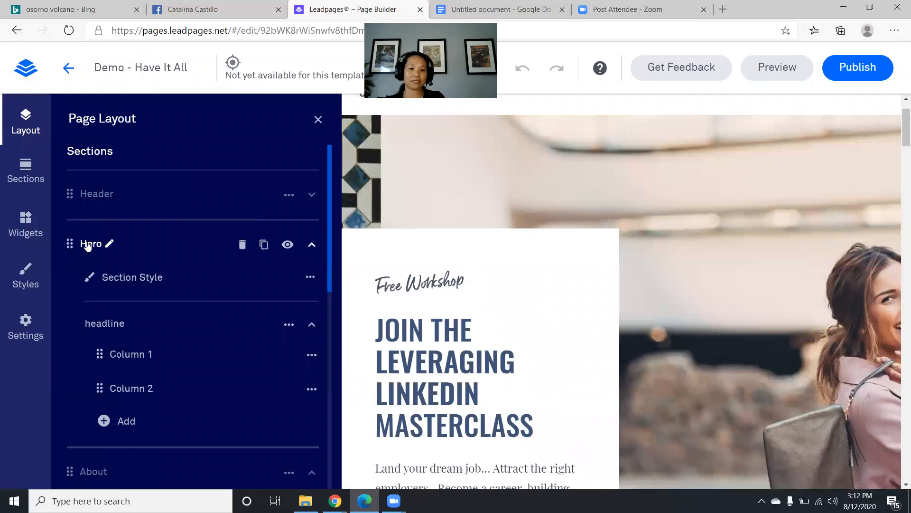
left_click(99, 199)
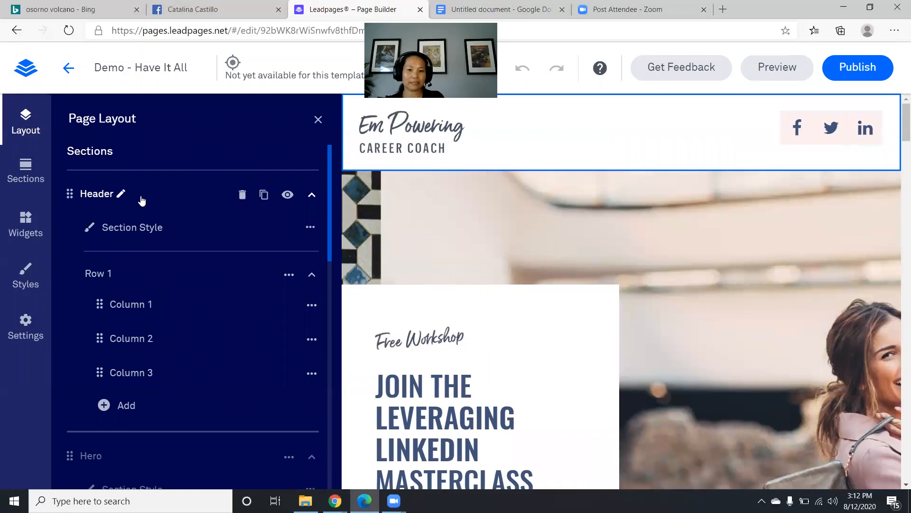
left_click(408, 135)
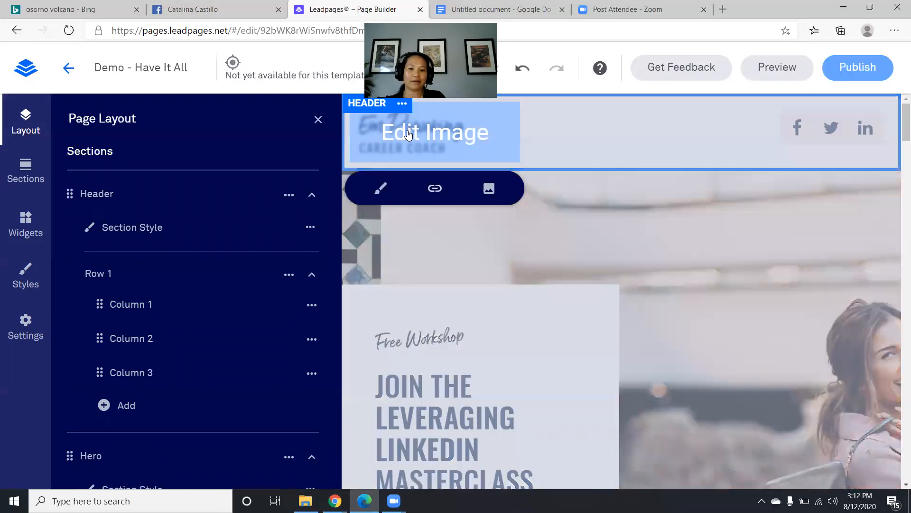
- Replace the header logo with the coaching logo from My Images
left_click(489, 189)
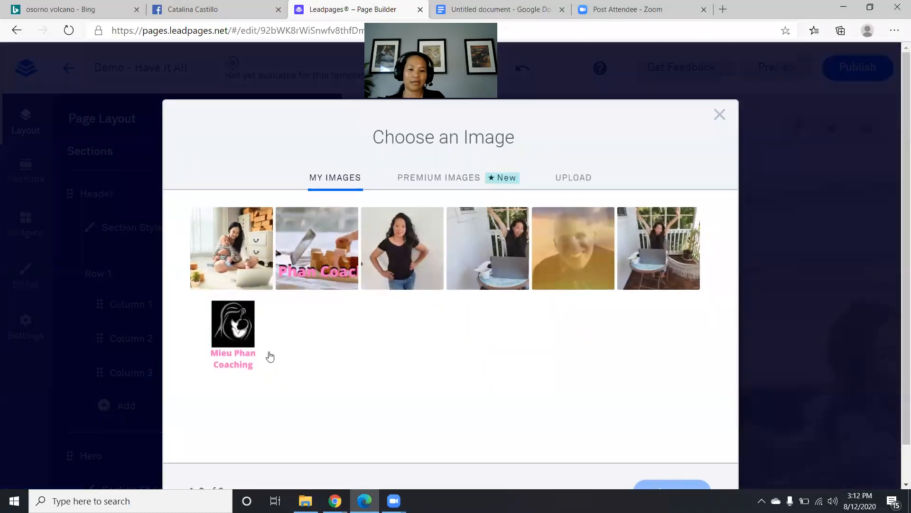
left_click(270, 356)
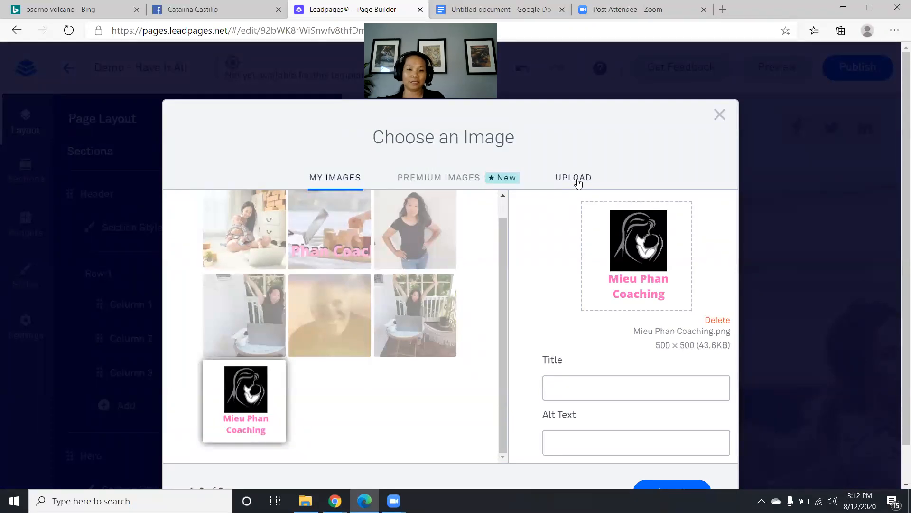
scroll(575, 184, "down", 2)
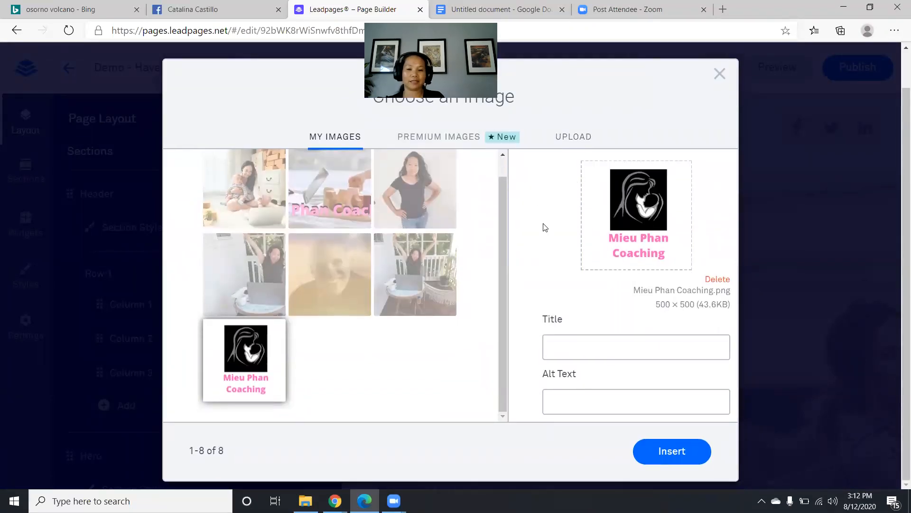
left_click(664, 460)
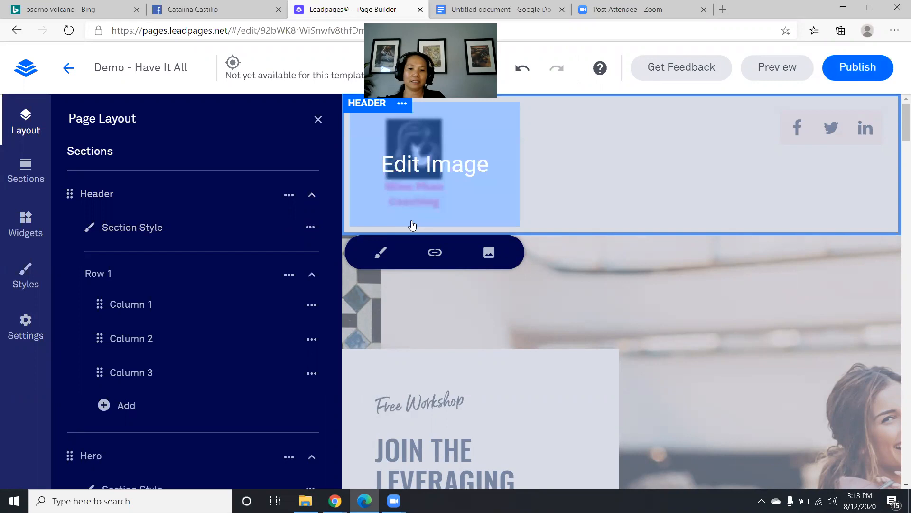
left_click(689, 151)
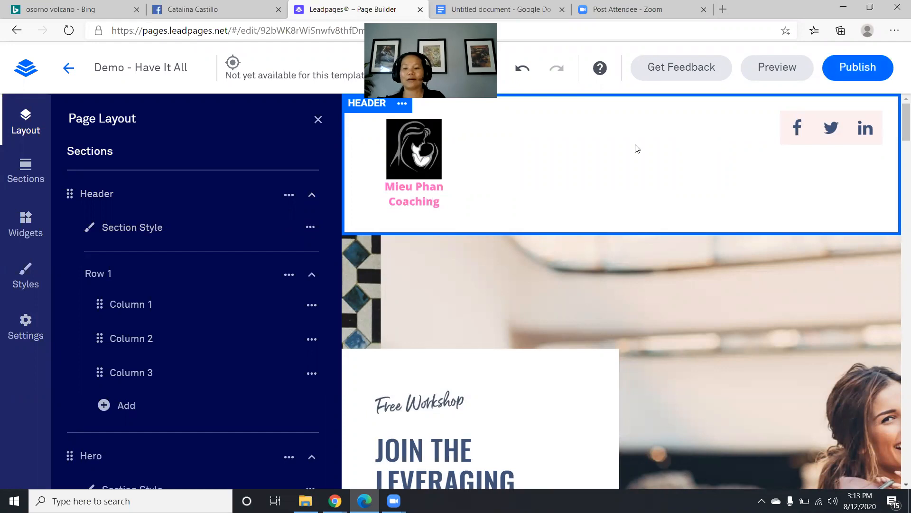
- Delete the Facebook, Twitter and LinkedIn icons from the header and collapse Header and Hero
mouse_move(842, 115)
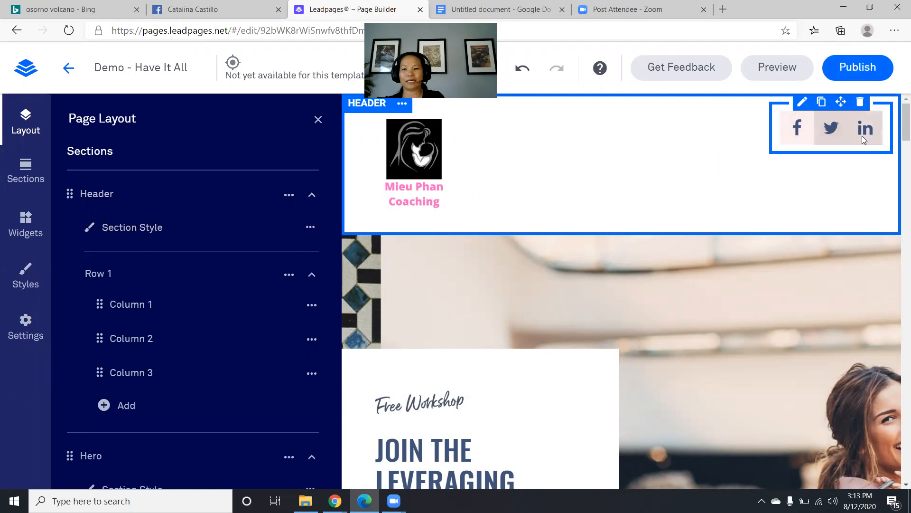
left_click(860, 102)
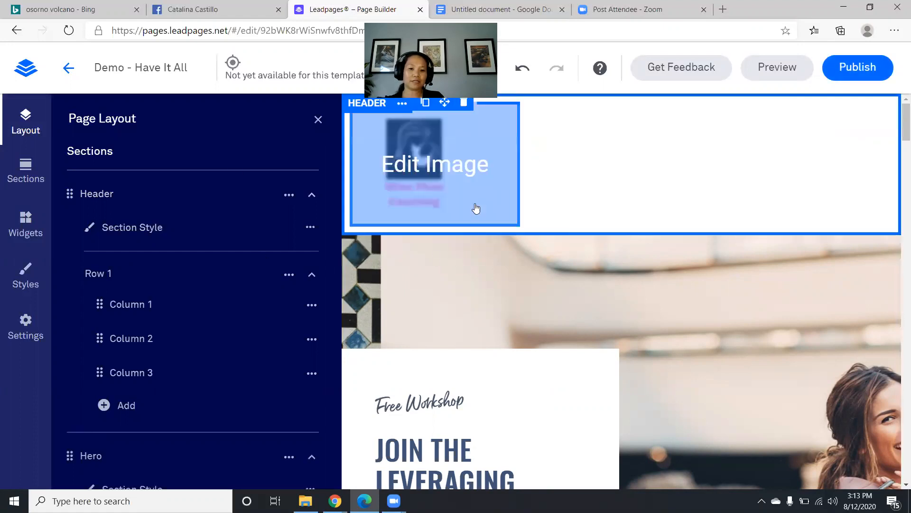
left_click(311, 196)
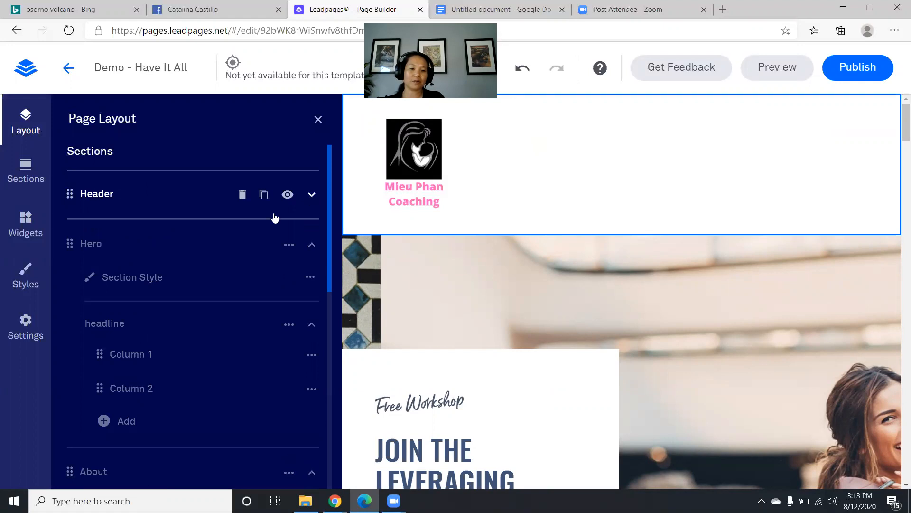
left_click(89, 243)
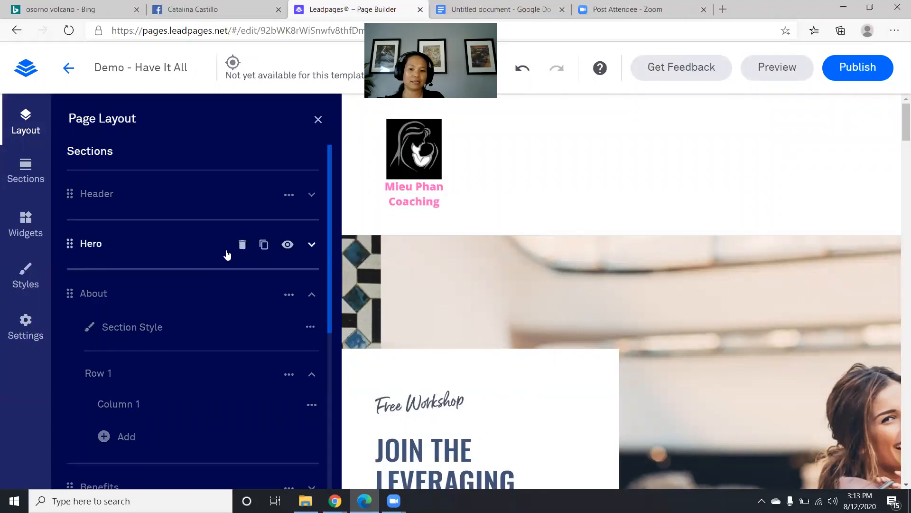
scroll(729, 276, "down", 4)
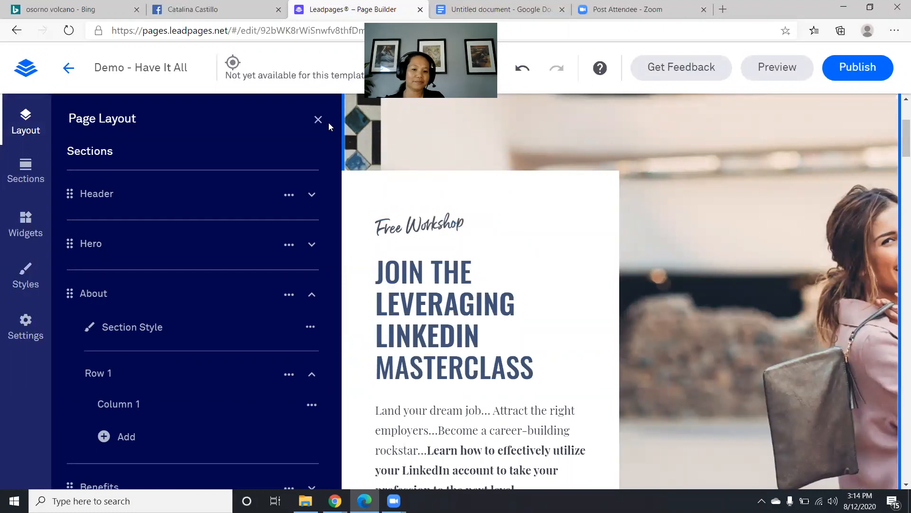
- Review the Header section's style and background options, then return to the section list
left_click(106, 198)
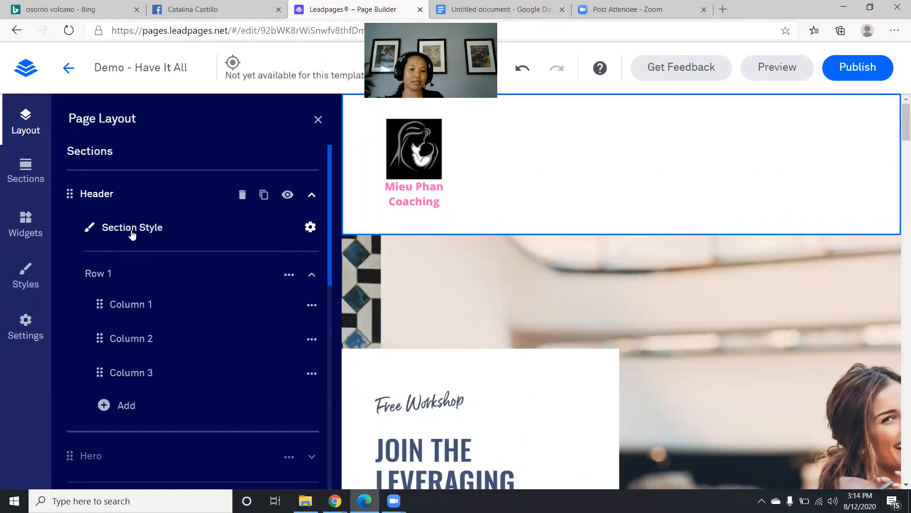
left_click(131, 232)
scroll(142, 223, "down", 1)
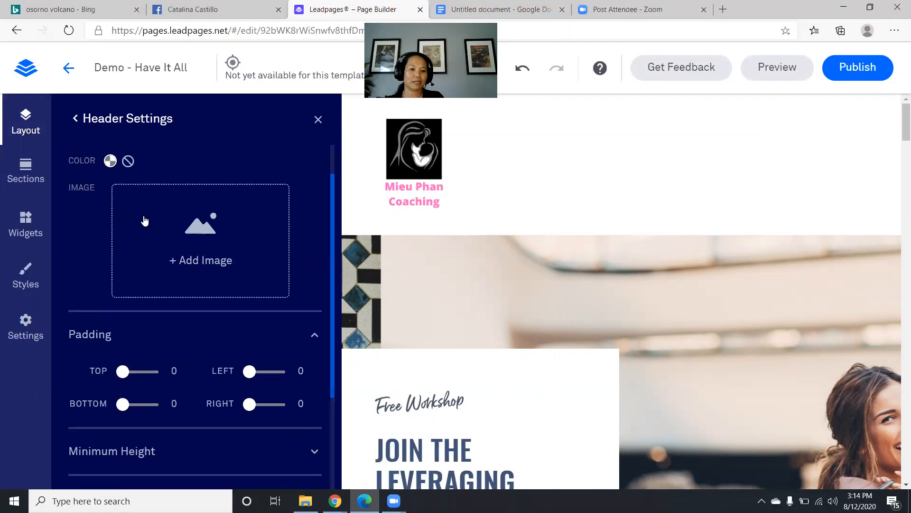
scroll(117, 190, "up", 1)
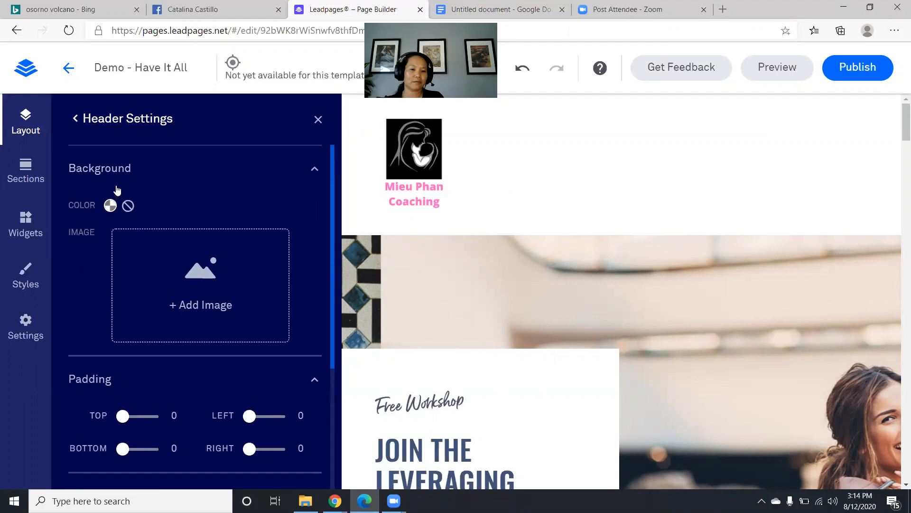
left_click(89, 170)
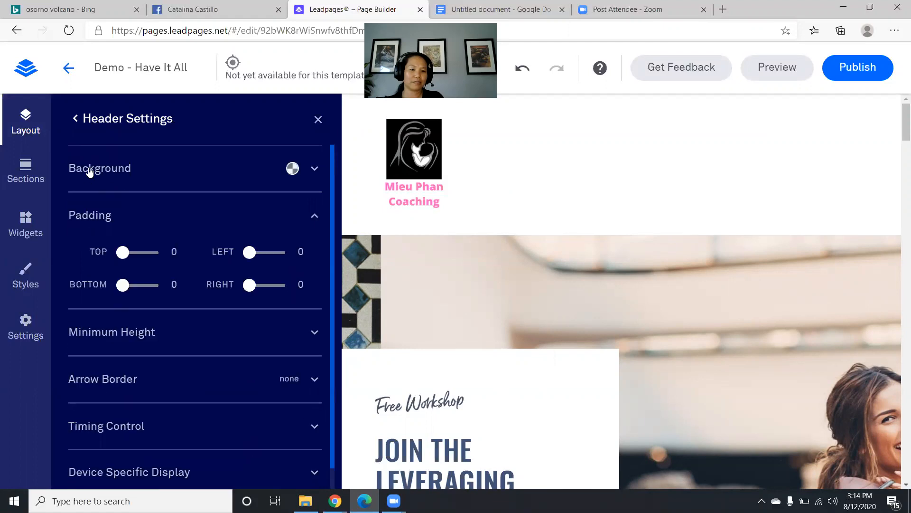
left_click(73, 120)
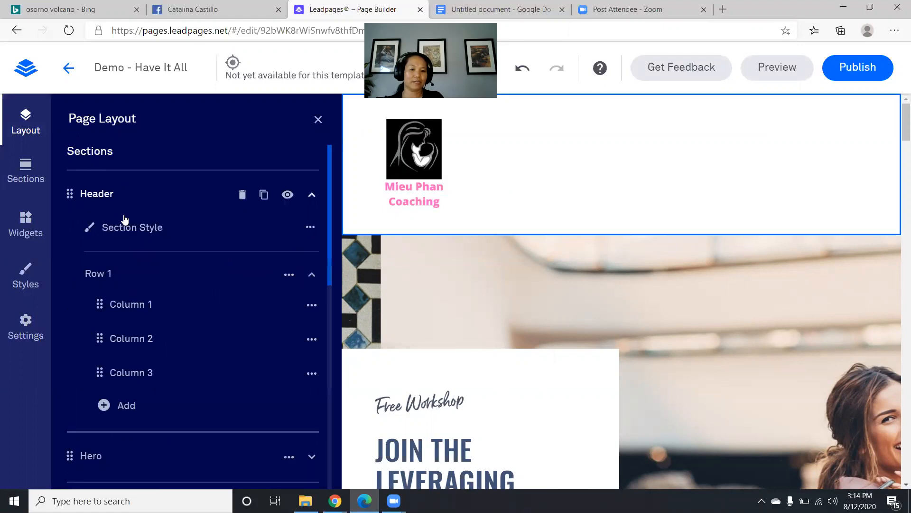
left_click(311, 195)
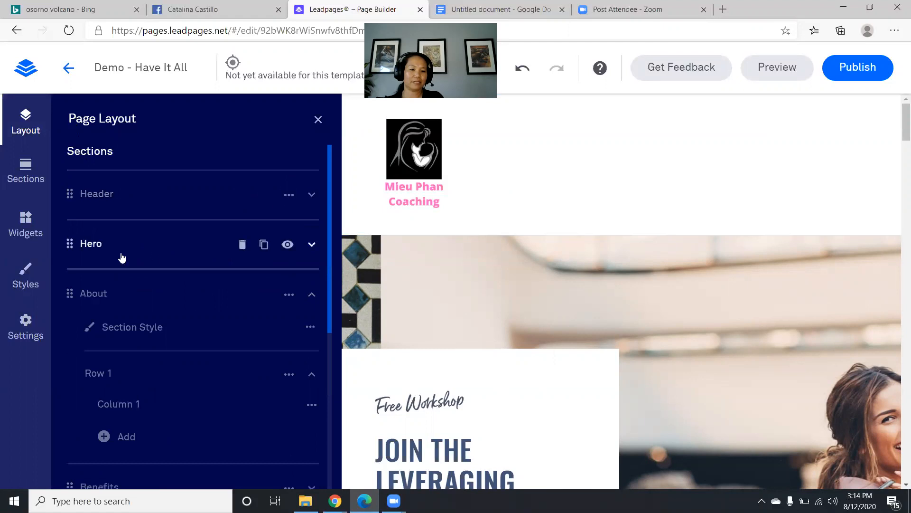
- Set the hero background to the porch photo of the woman at her laptop
left_click(101, 249)
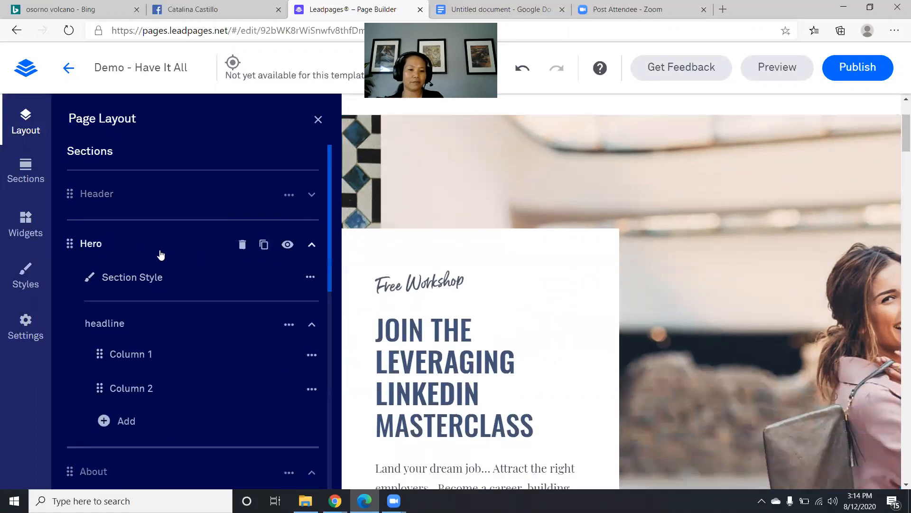
left_click(142, 280)
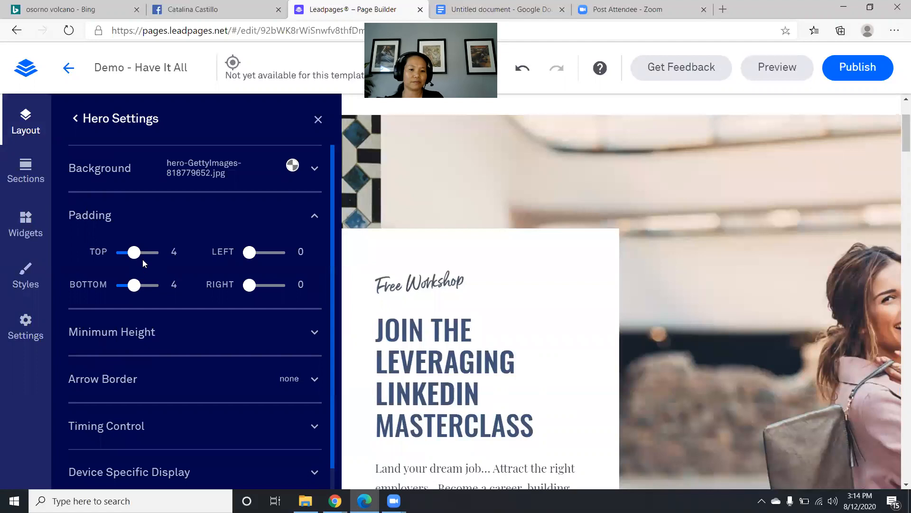
left_click(191, 175)
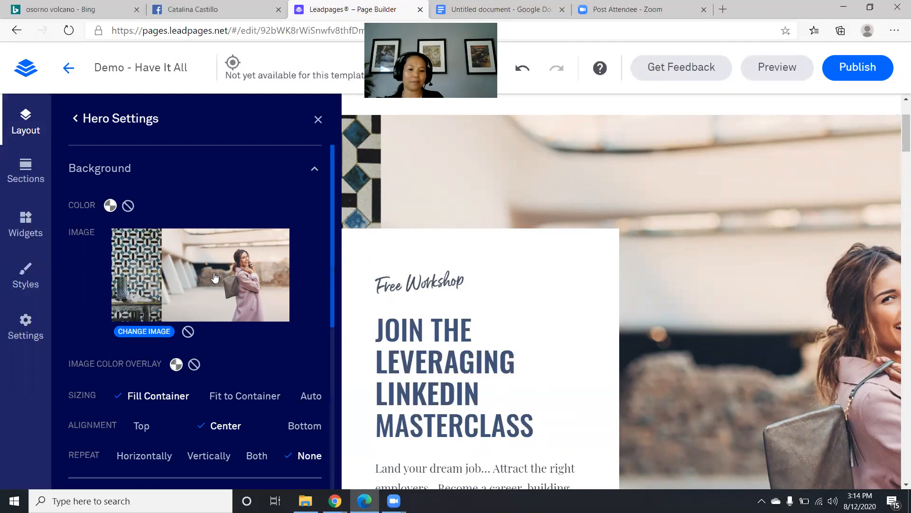
left_click(135, 332)
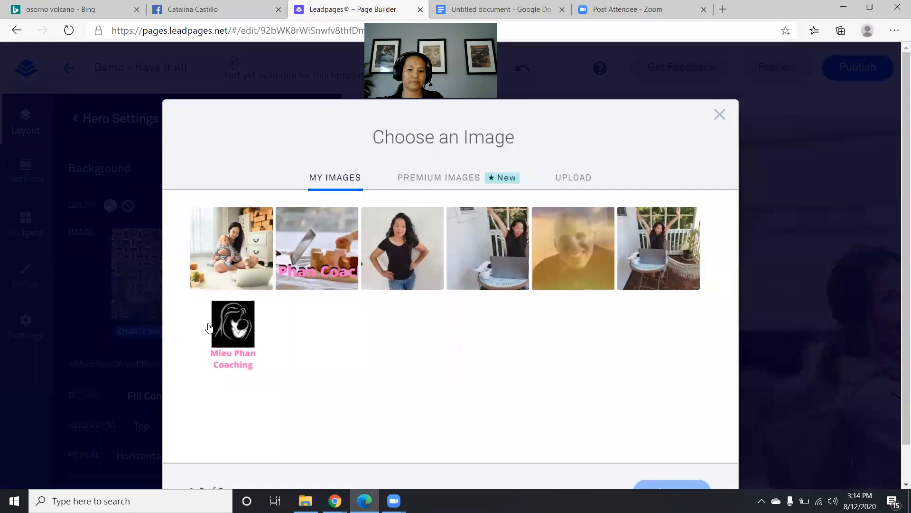
left_click(476, 254)
scroll(616, 346, "down", 1)
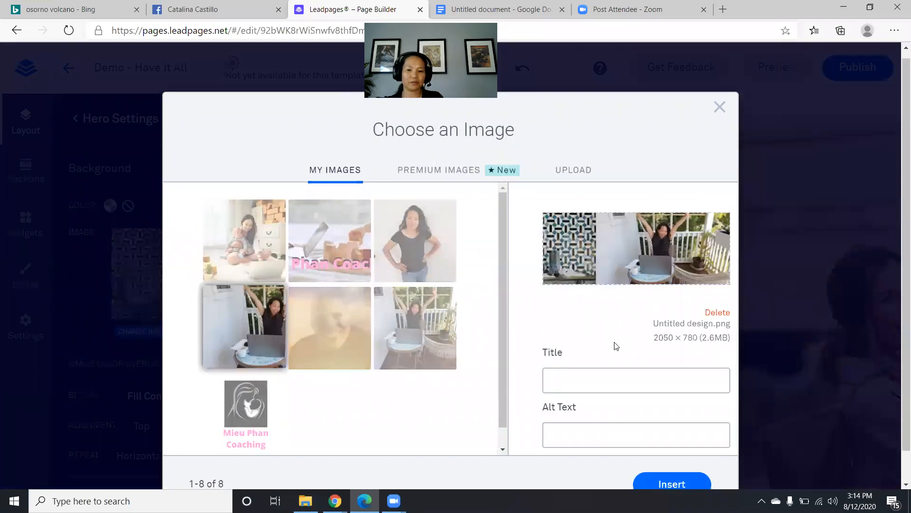
left_click(696, 451)
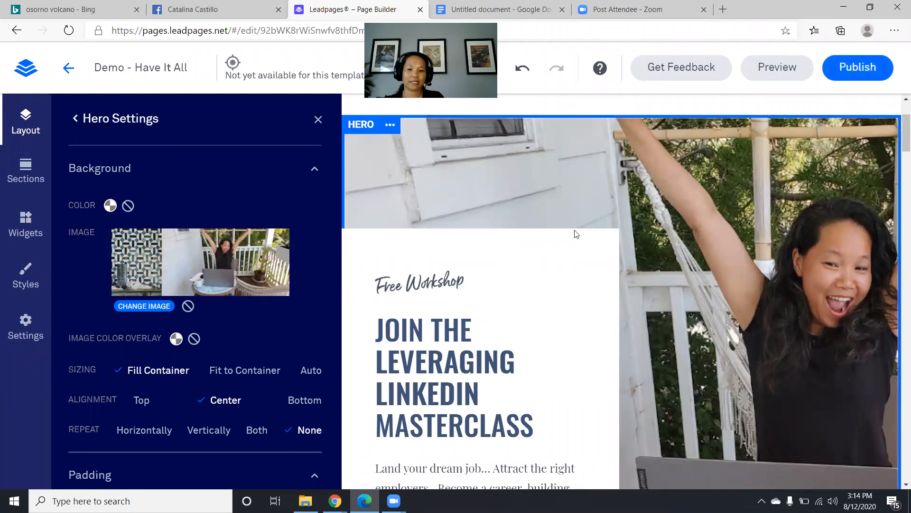
scroll(393, 249, "down", 3)
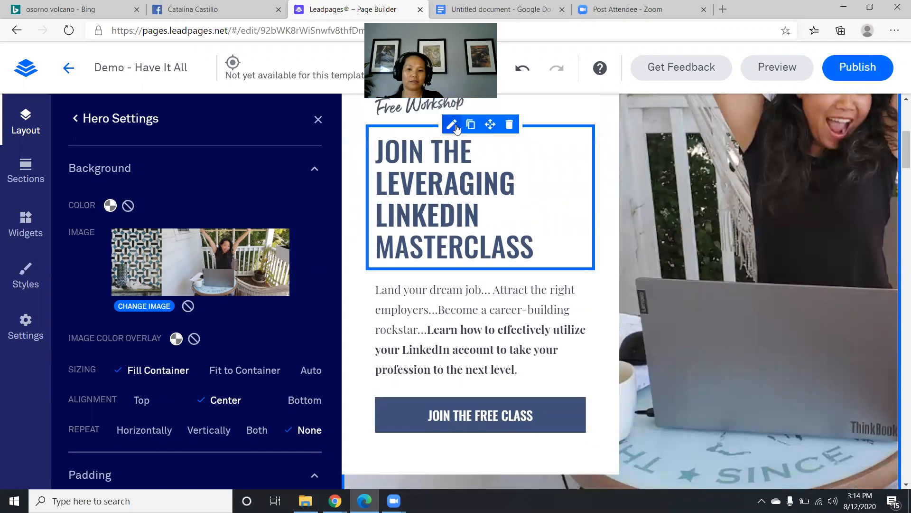
scroll(453, 114, "up", 1)
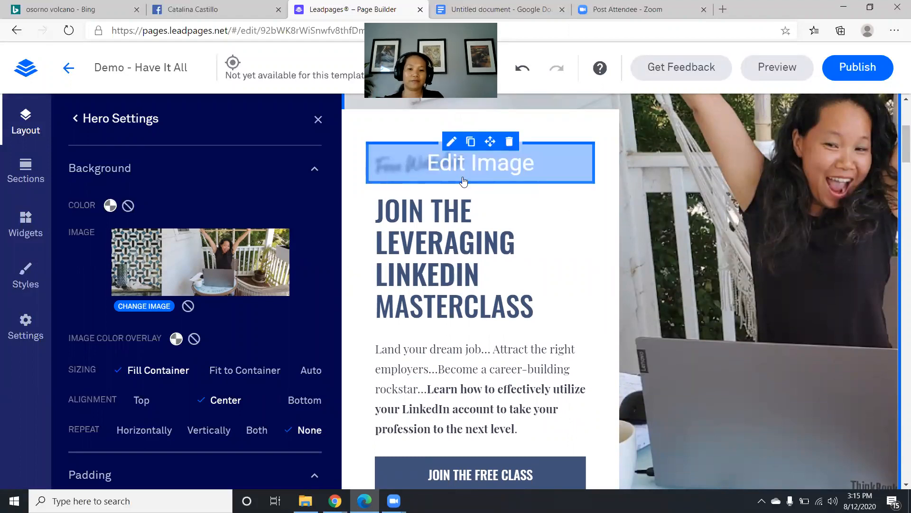
- Rewrite the hero headline as 'HAVE IT ALL: BALANCE WORK AND FAMILY LIFE WITH JOY AND EASE'
left_click(424, 257)
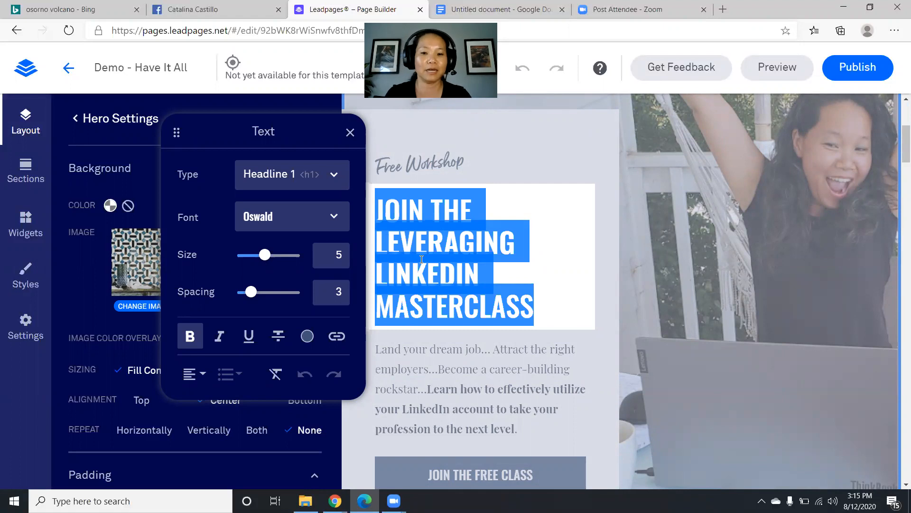
type("Hav")
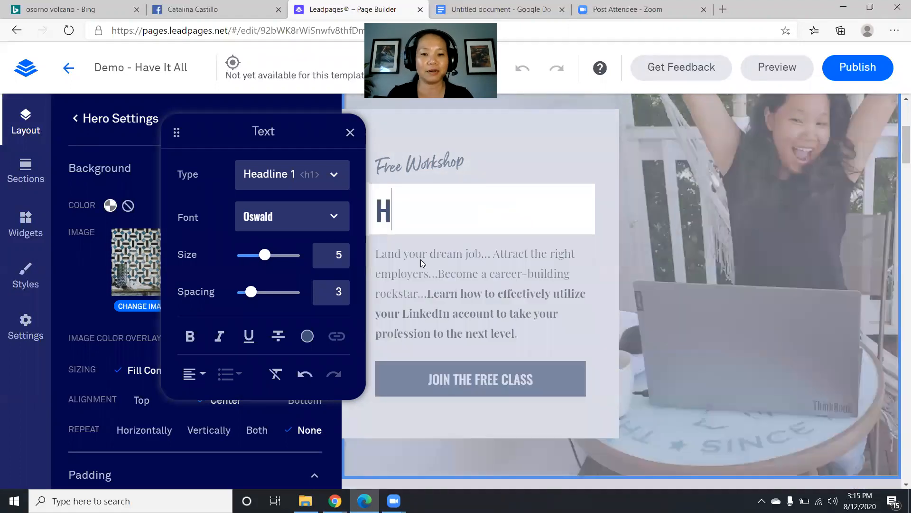
key("BackSpace")
key("BackSpace")
type("AVI")
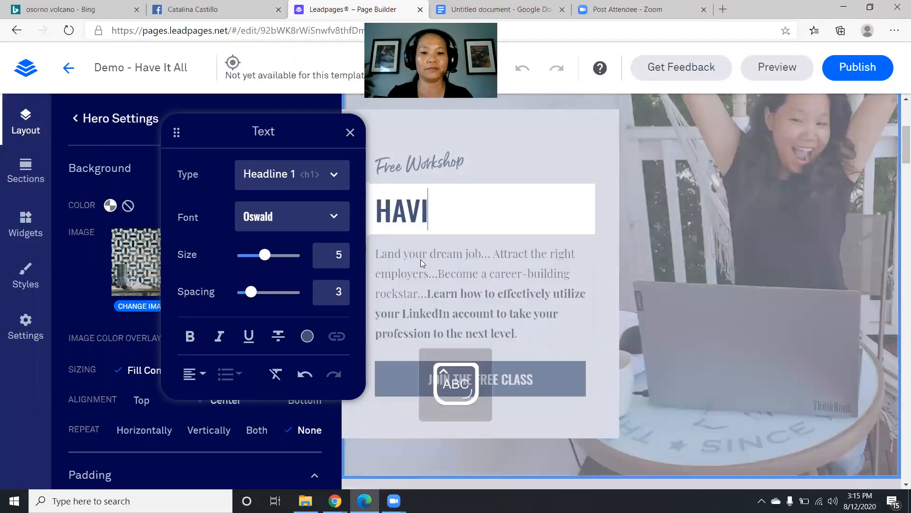
key("BackSpace")
type("E IT")
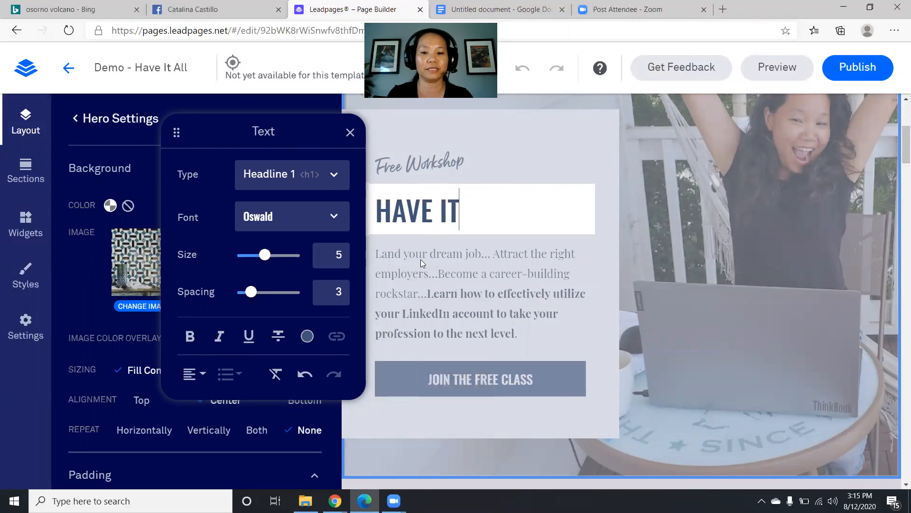
type(" ALL: B")
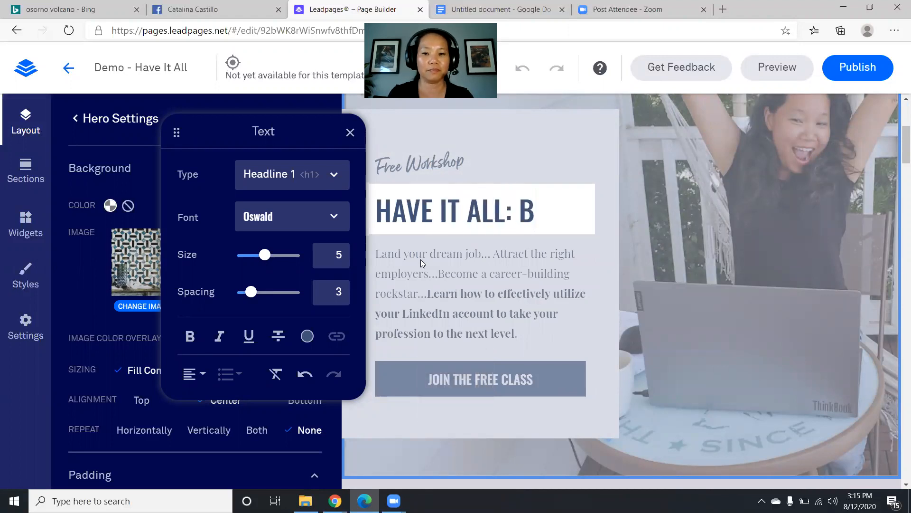
type("ALANCE WORK AN")
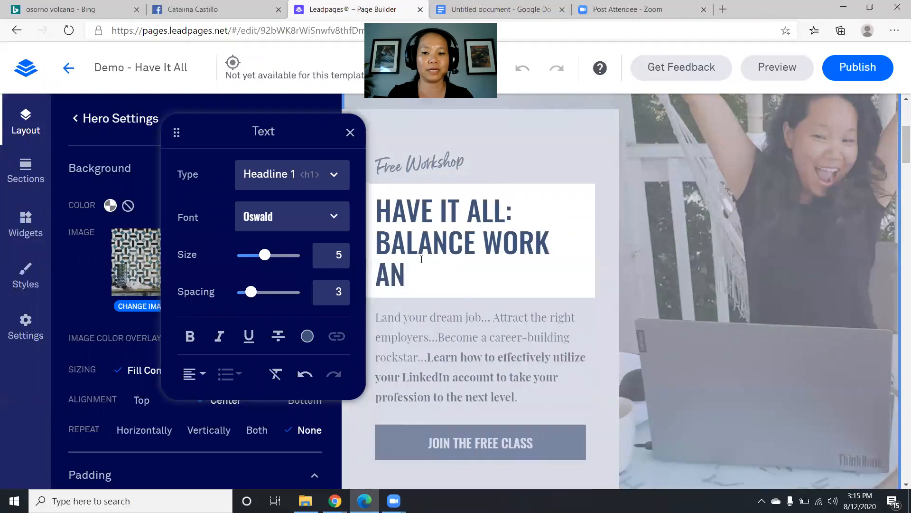
type("D FAMILY LI")
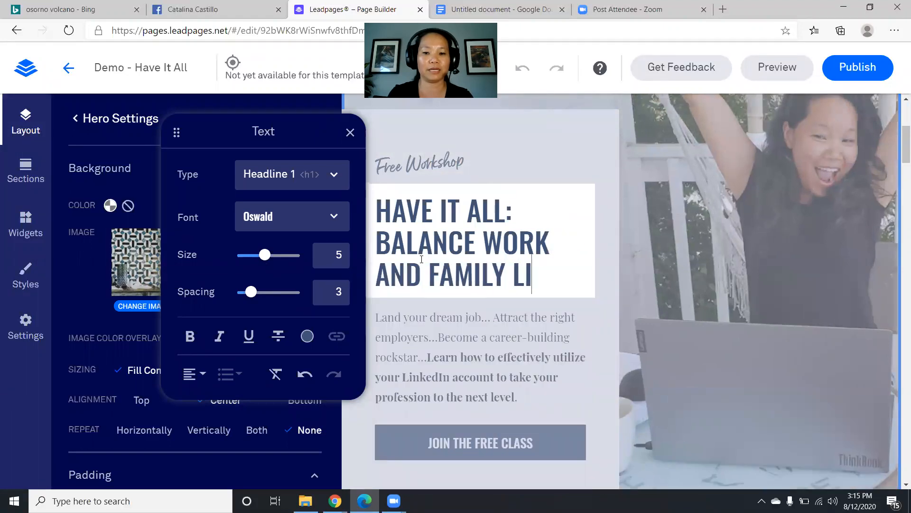
type("FE WITH JOY")
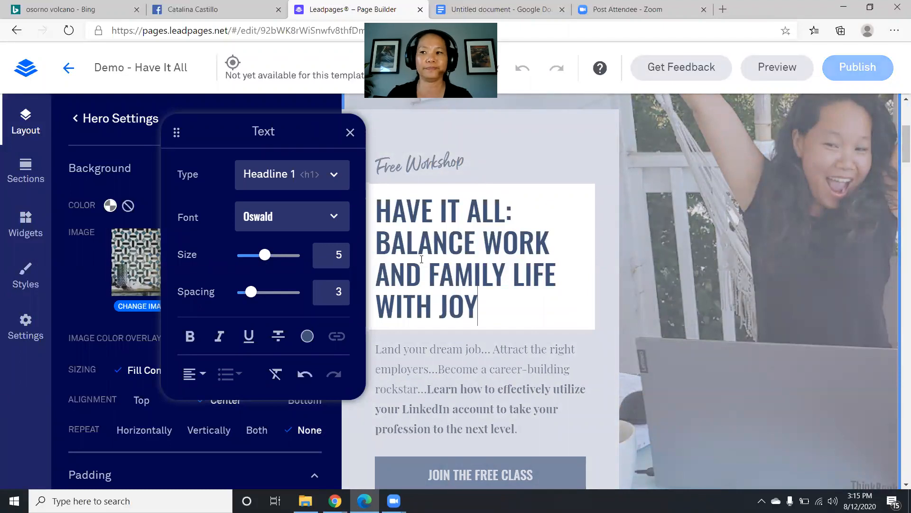
type(" AND EASE")
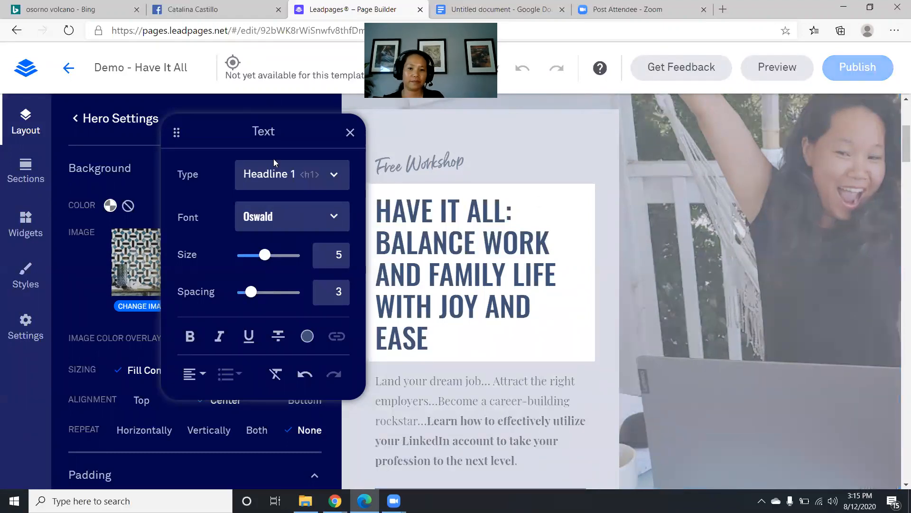
left_click(350, 132)
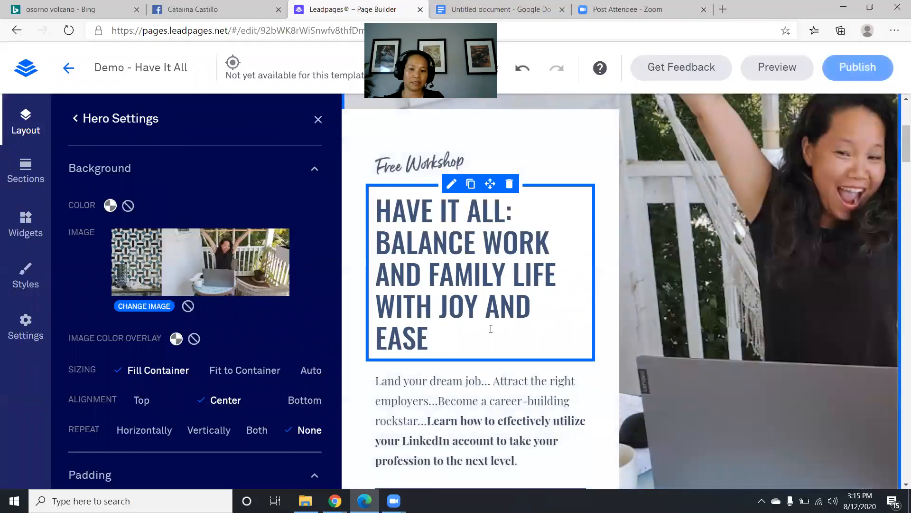
left_click(465, 414)
- Replace the intro paragraph with the six checkmark benefits copied from the Google Docs draft
triple_click(466, 414)
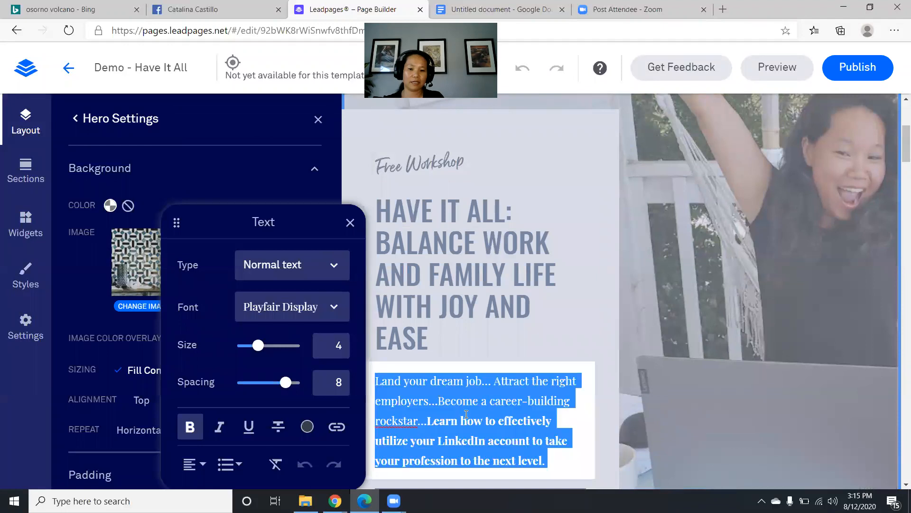
scroll(446, 406, "down", 3)
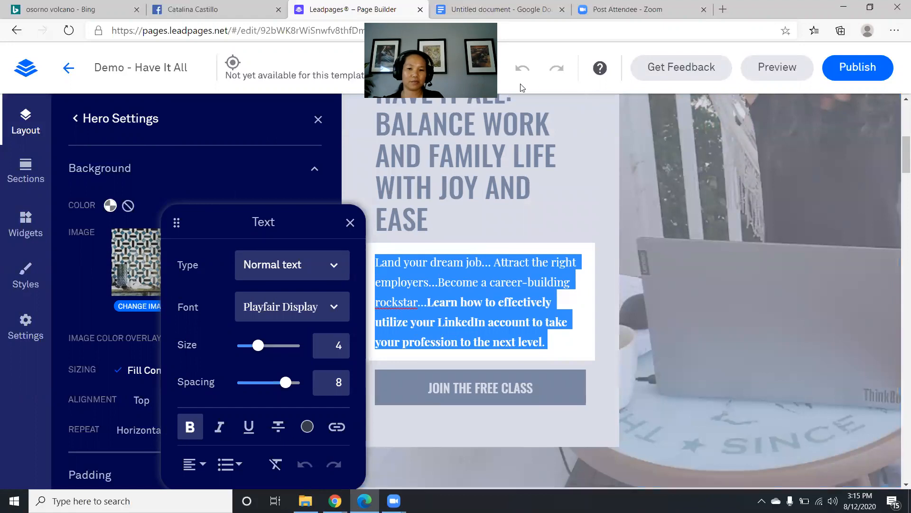
left_click(500, 11)
left_click_drag(282, 224, 459, 307)
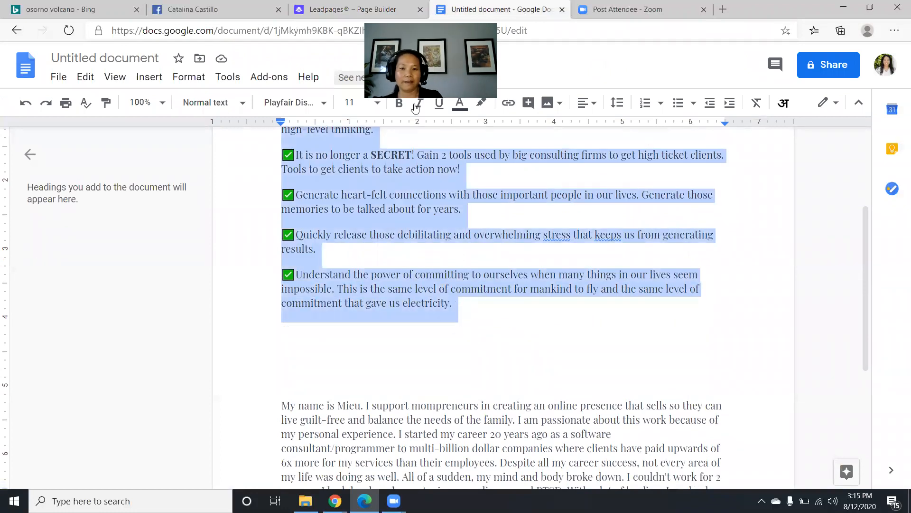
left_click(360, 10)
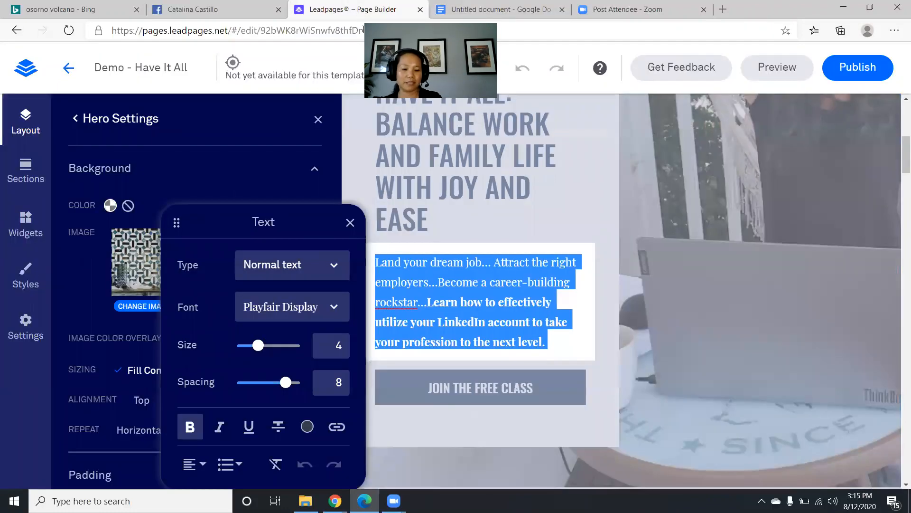
triple_click(433, 303)
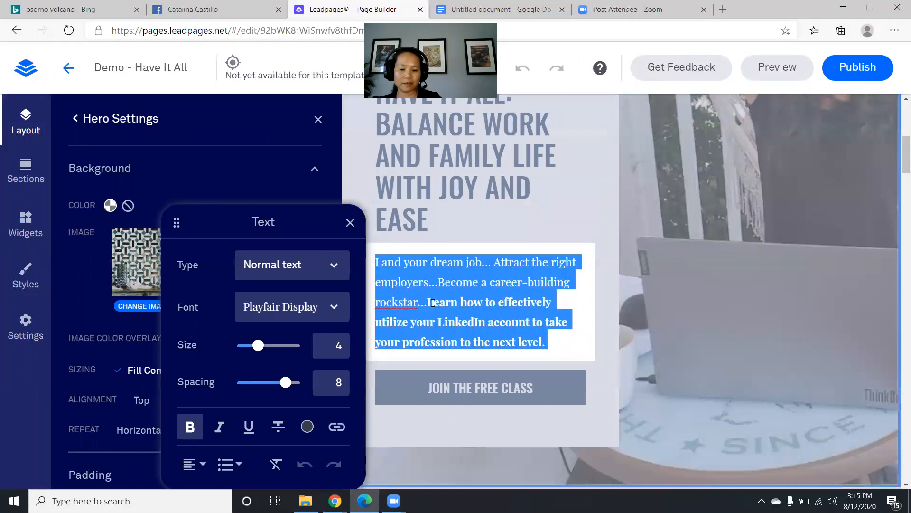
key("ctrl+v")
scroll(436, 294, "down", 6)
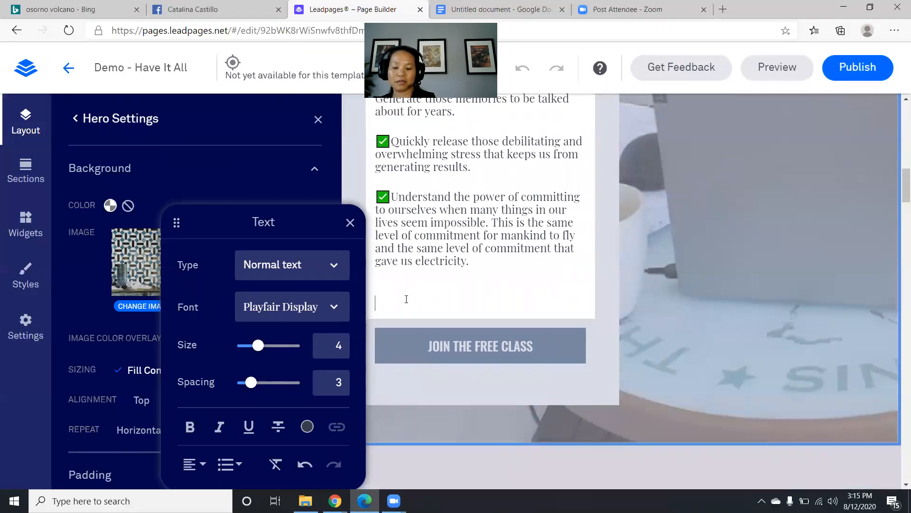
key("BackSpace")
key("BackSpace")
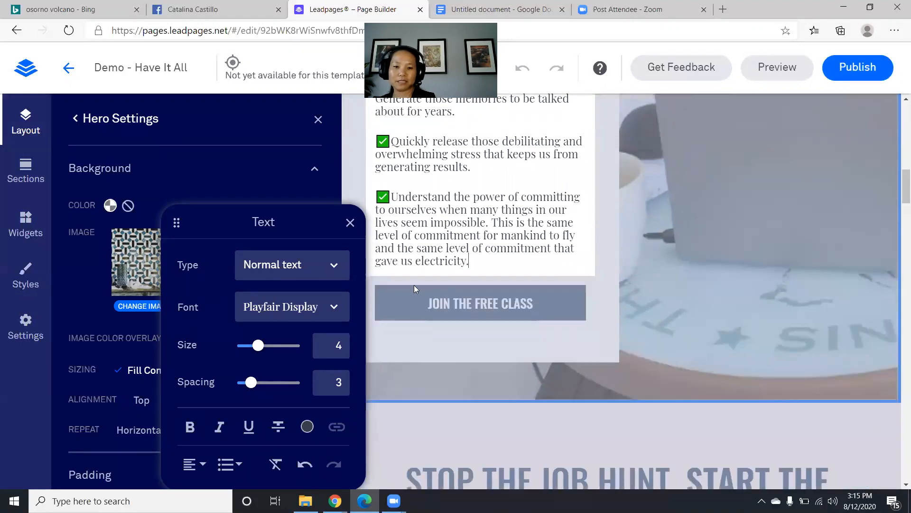
- Open the button's registration pop-up and change 'Holiday Hustle Masterclass' to 'Have It All workshop'
left_click(503, 302)
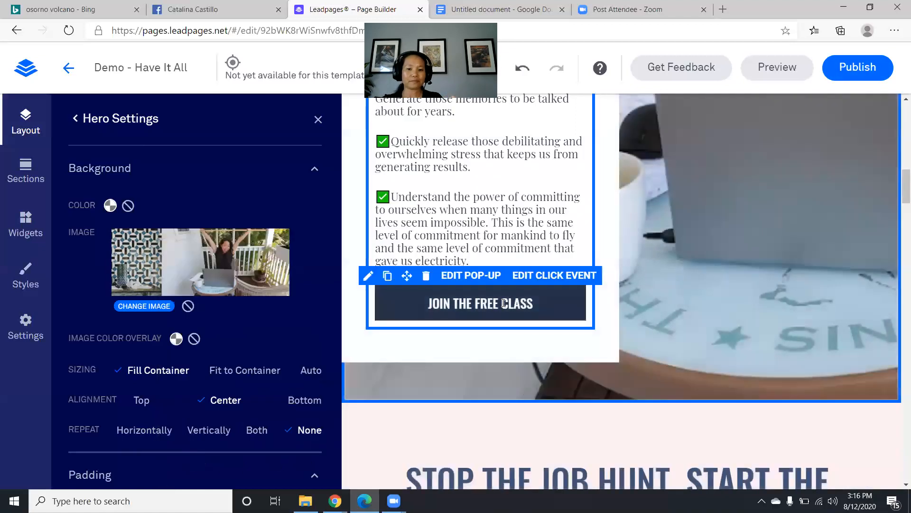
left_click(466, 276)
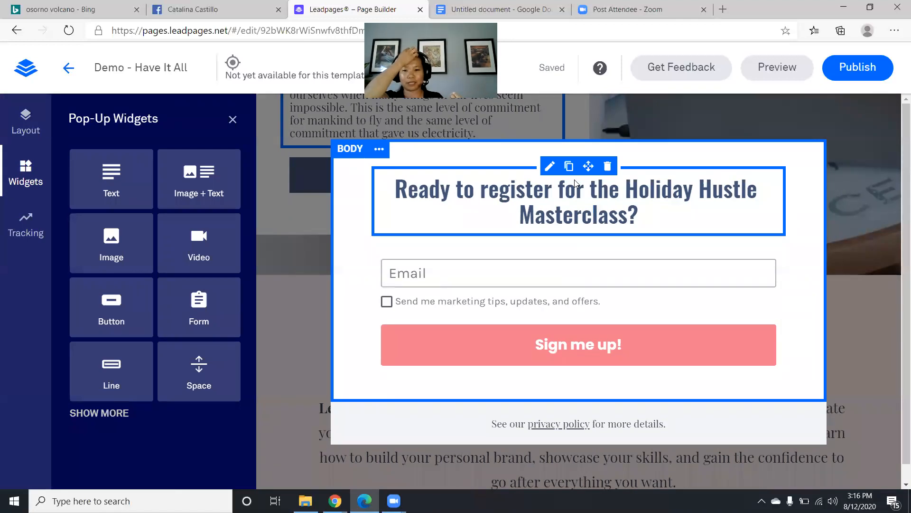
left_click(626, 187)
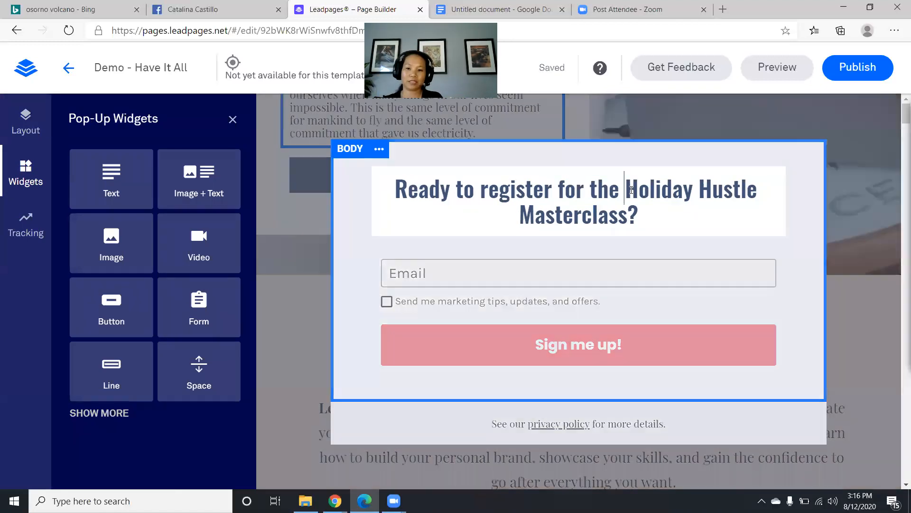
left_click_drag(626, 188, 630, 199)
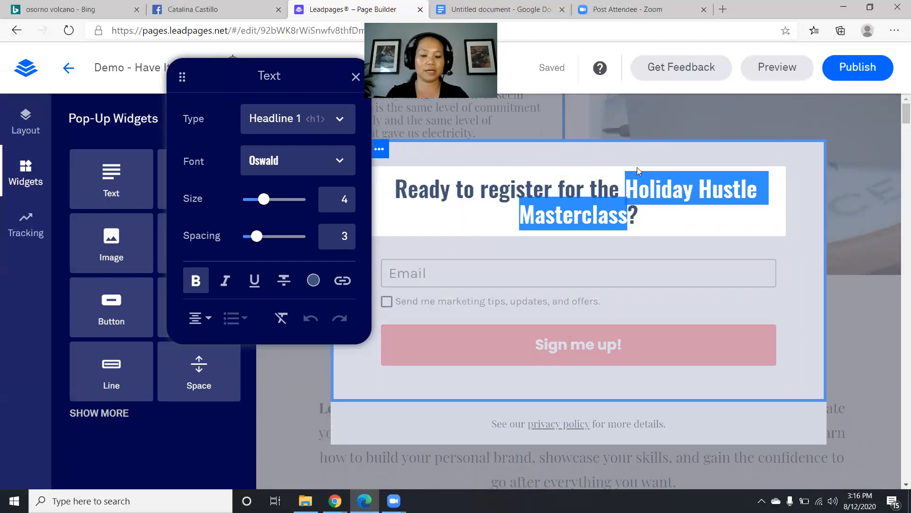
type("h")
key("BackSpace")
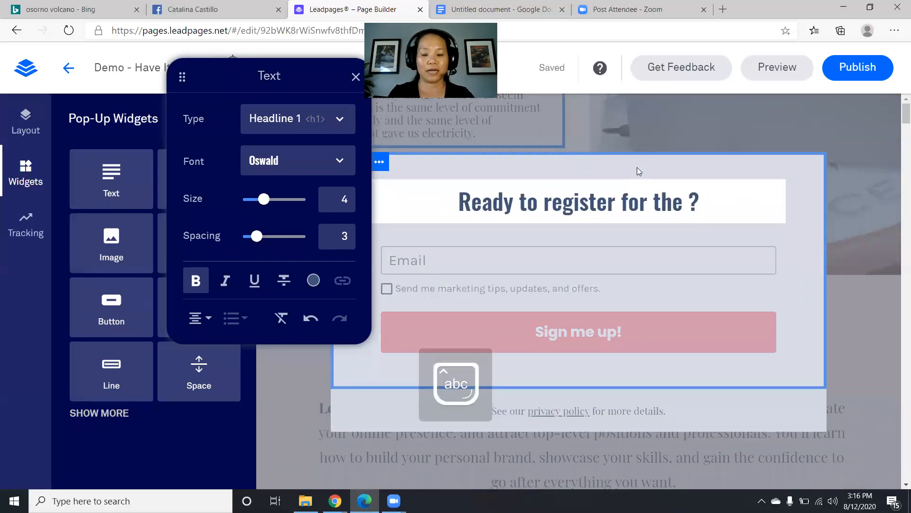
type("Have It")
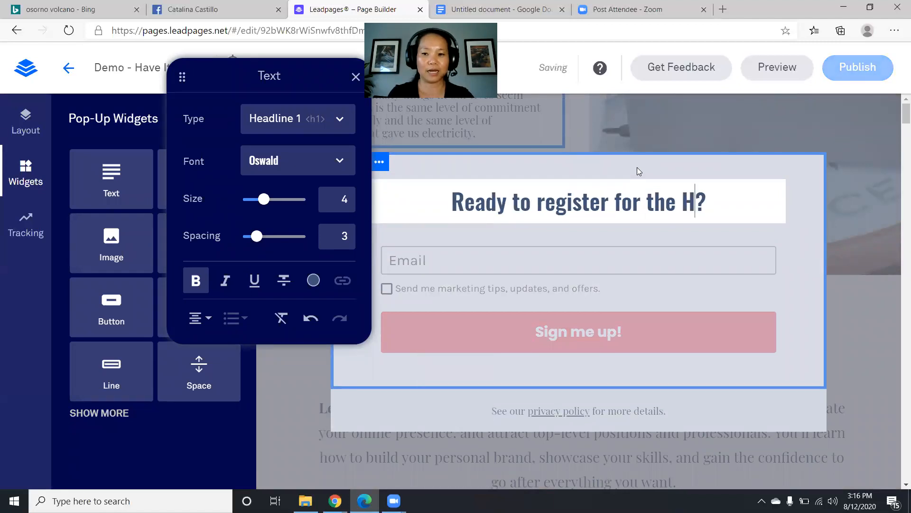
type(" A;;")
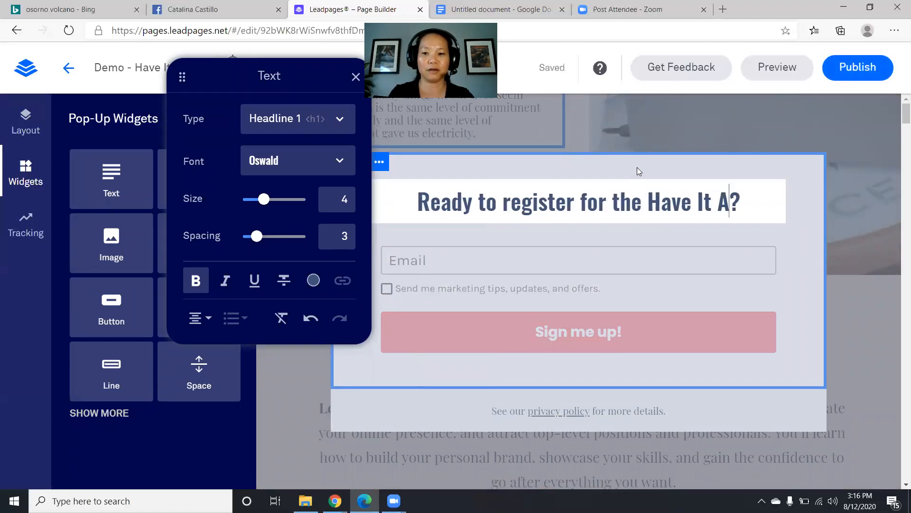
key("BackSpace")
key("BackSpace")
type("ll wor")
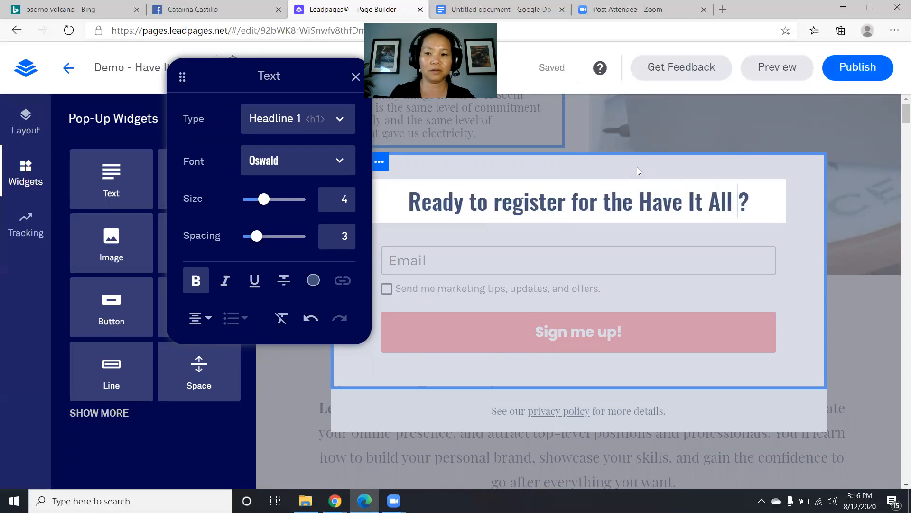
type("kshop")
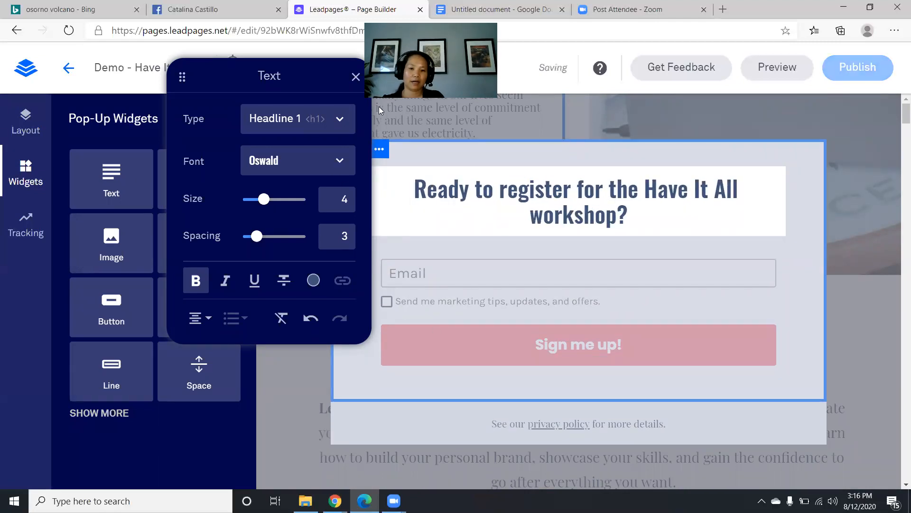
left_click(356, 77)
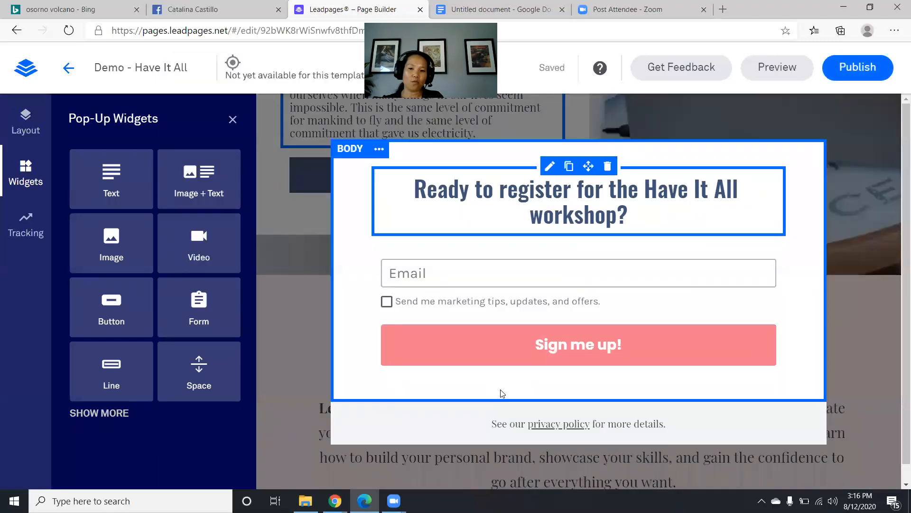
- Open the pop-up signup form's settings at its Fields step
left_click(410, 276)
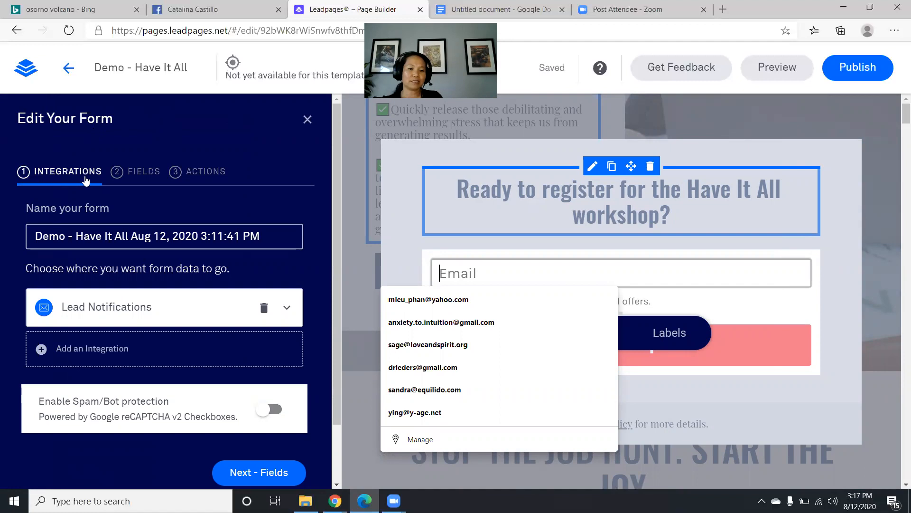
left_click(135, 176)
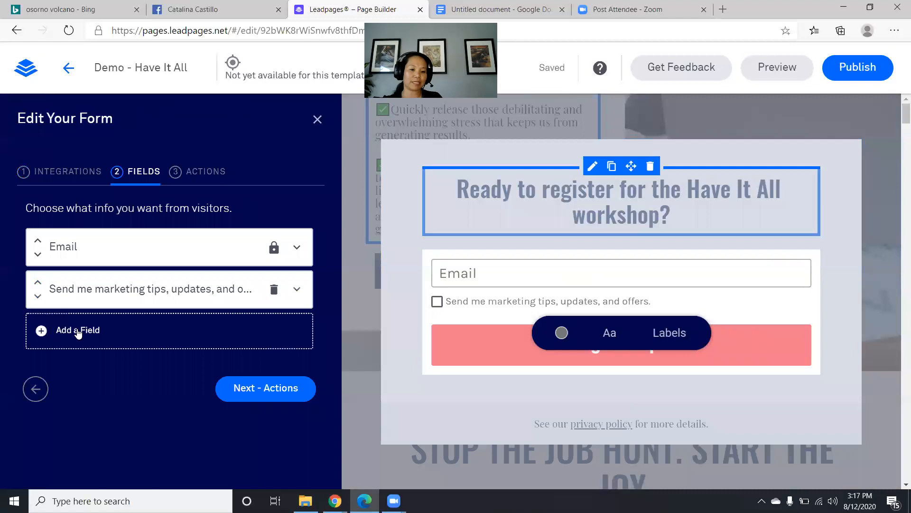
- Add First Name, Last Name and Phone Number fields to the pop-up form
left_click(78, 334)
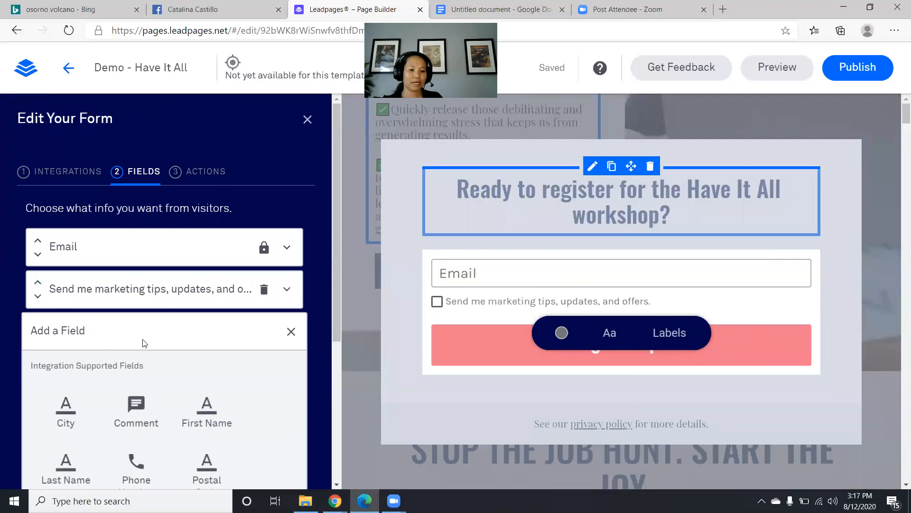
scroll(142, 342, "down", 3)
left_click(203, 291)
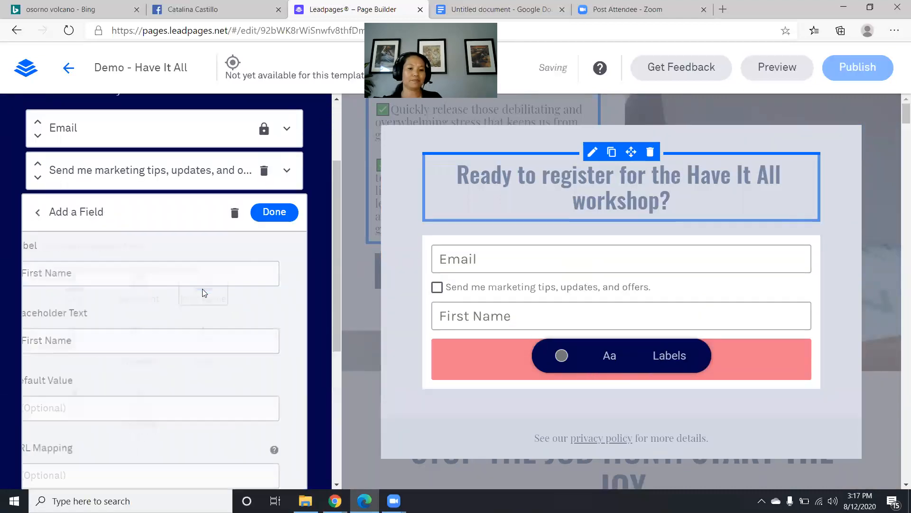
left_click(267, 214)
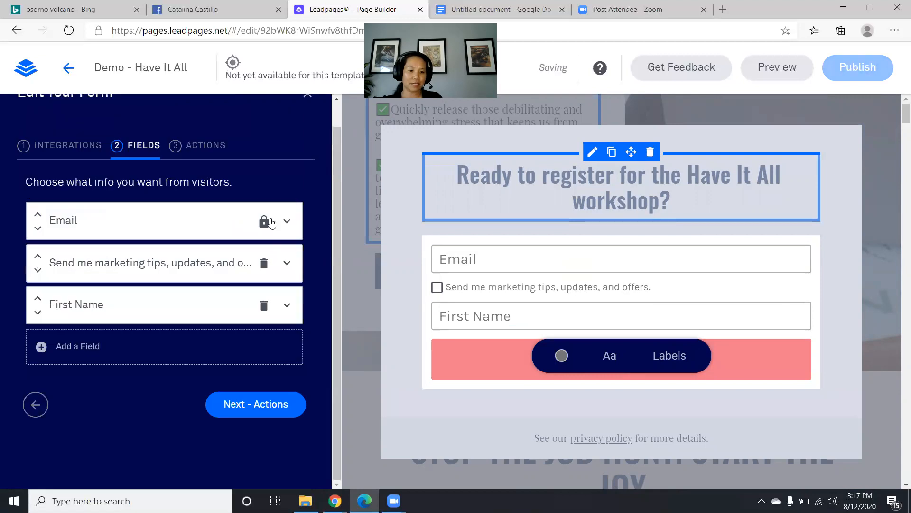
left_click(68, 353)
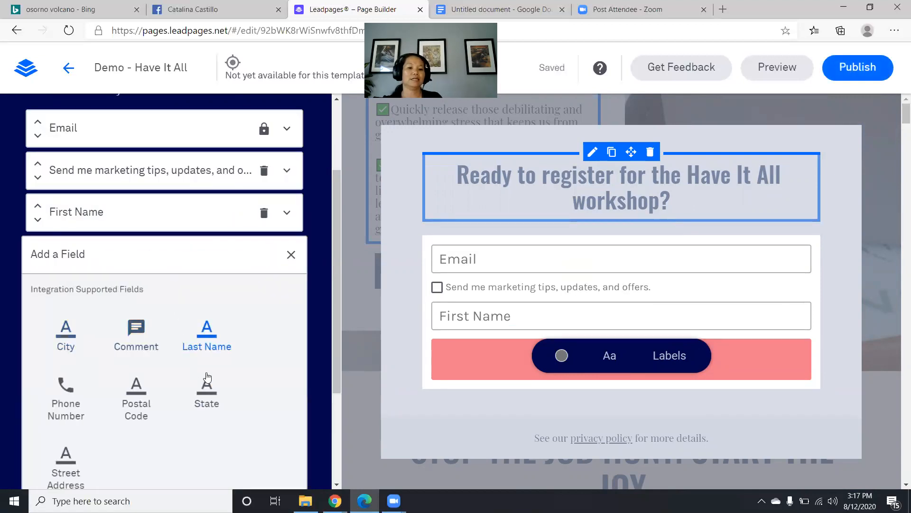
left_click(209, 329)
left_click(270, 255)
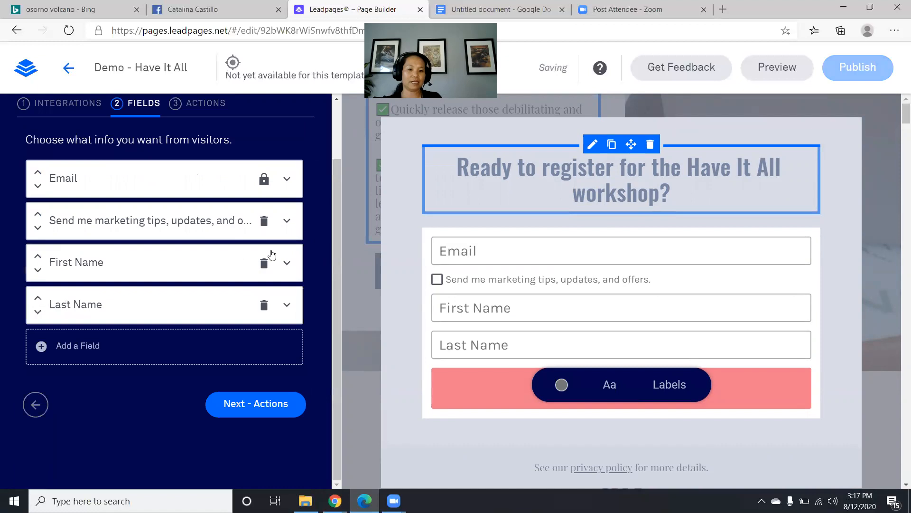
left_click(78, 350)
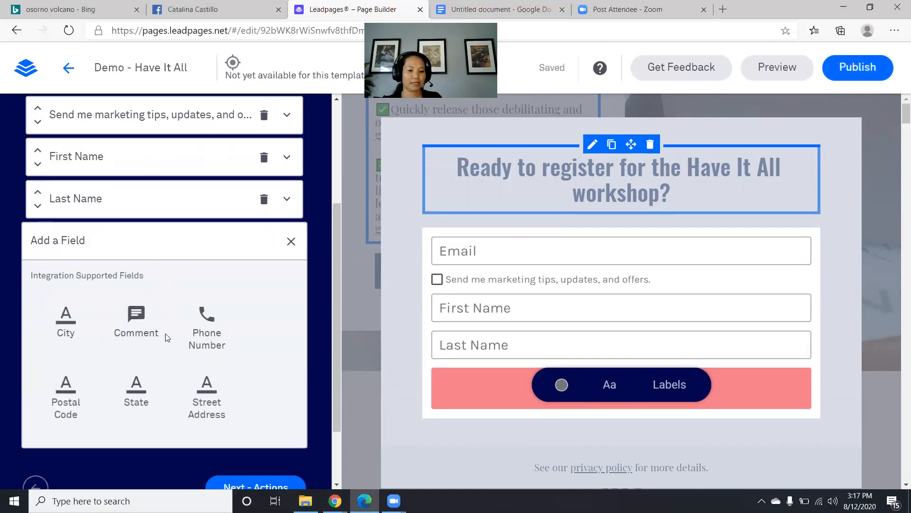
left_click(207, 328)
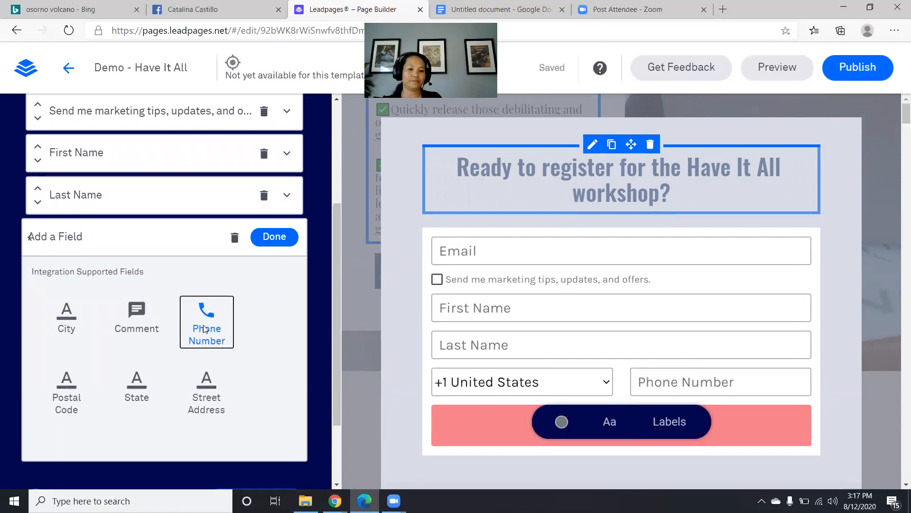
left_click(274, 237)
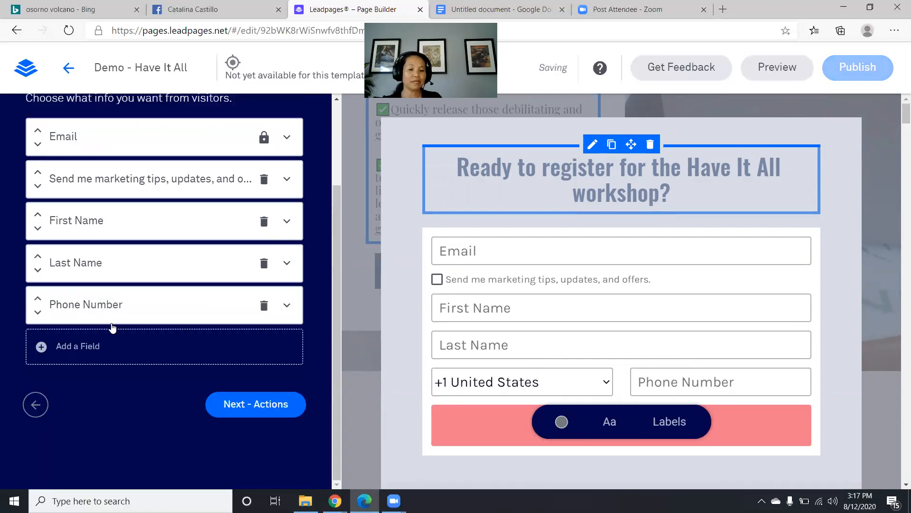
- Reorder the fields so First Name, Last Name and Phone Number sit above Email
scroll(97, 335, "up", 3)
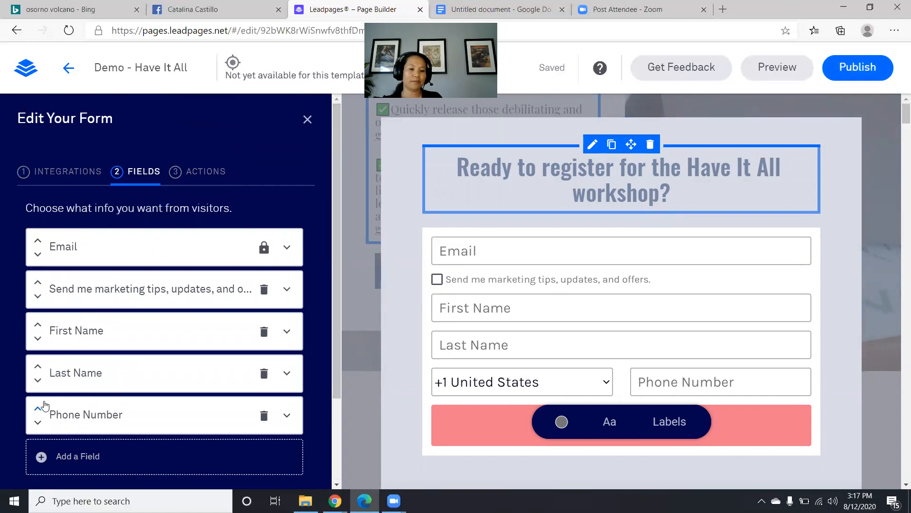
left_click(38, 326)
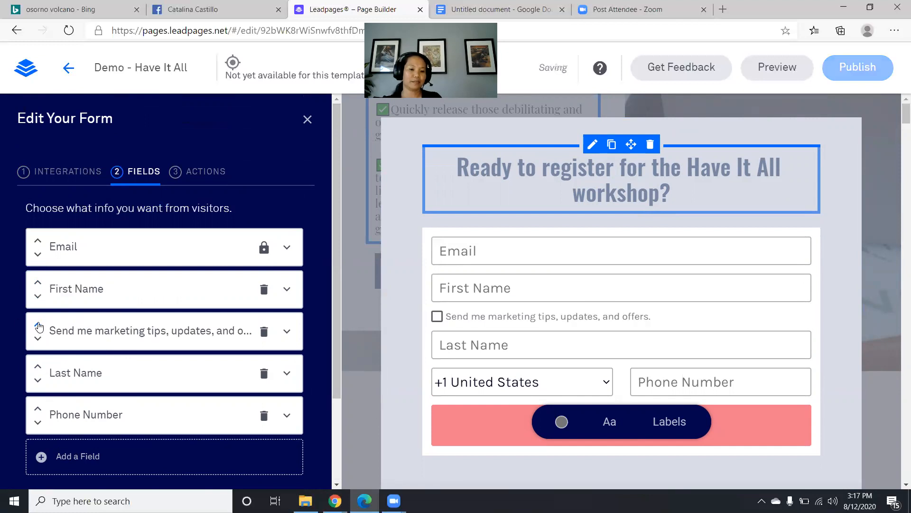
left_click(37, 284)
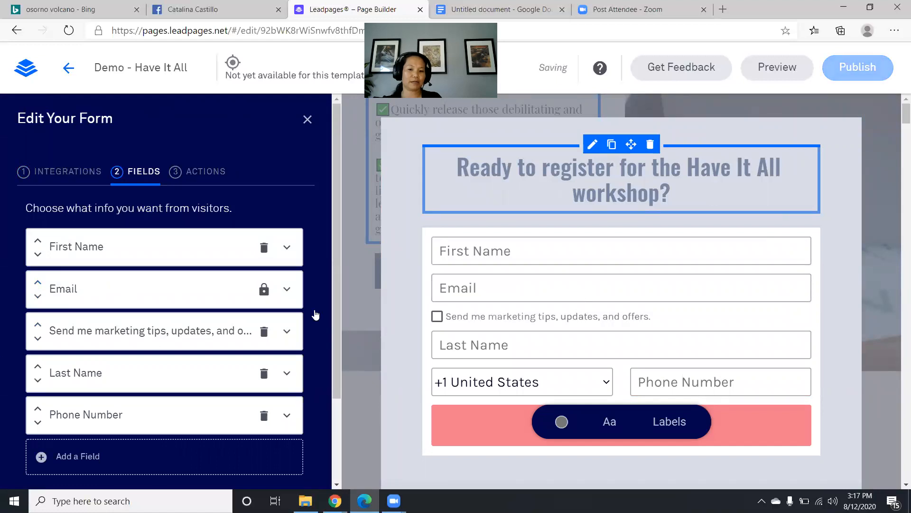
left_click(37, 367)
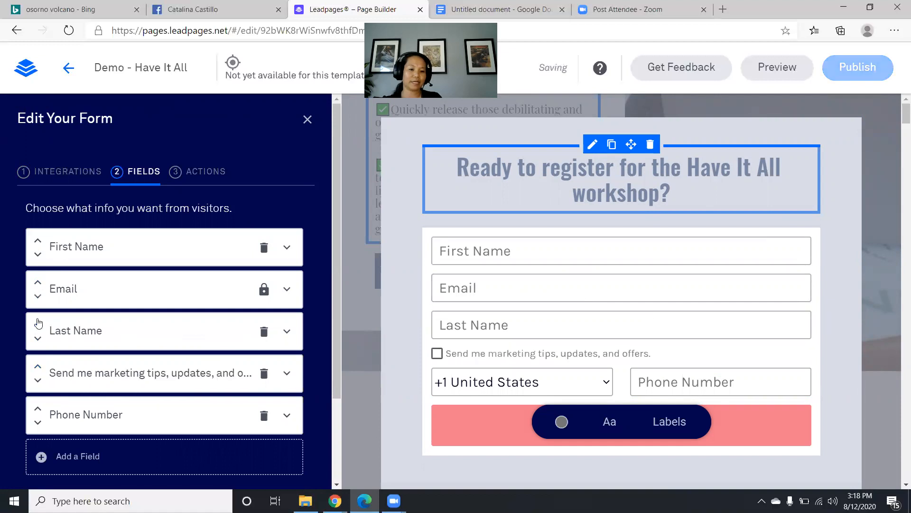
left_click(38, 323)
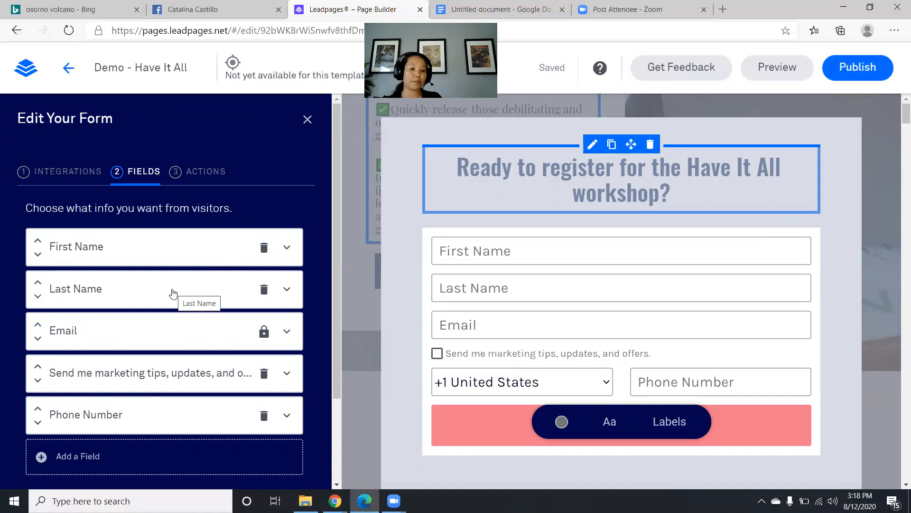
left_click(38, 411)
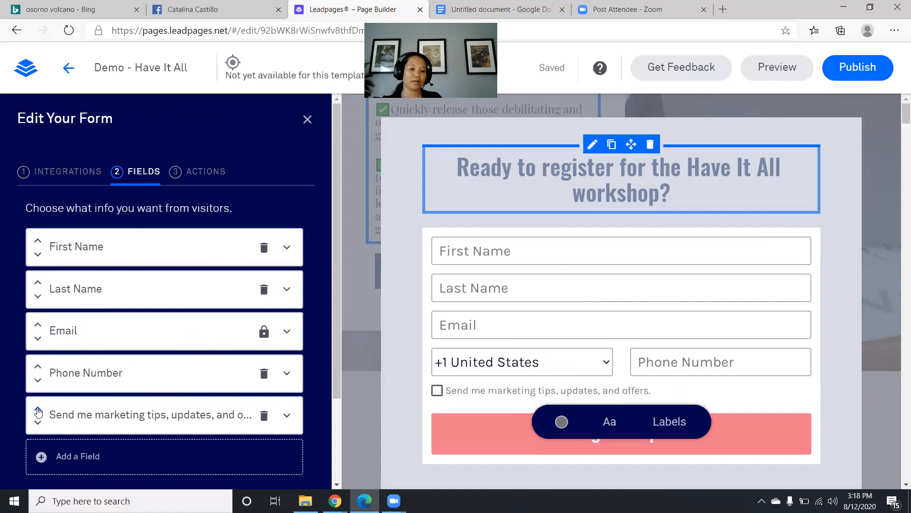
left_click(38, 369)
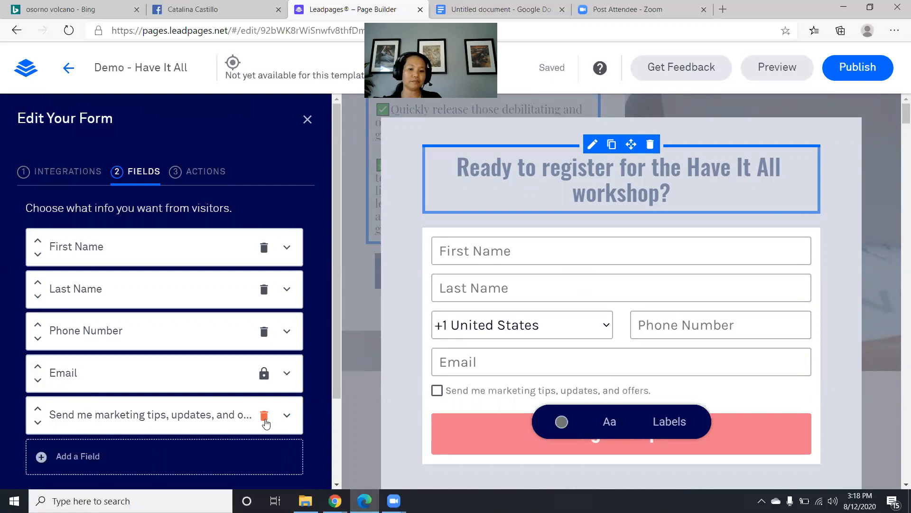
- Delete the marketing-tips checkbox field from the form
left_click(265, 421)
left_click(260, 383)
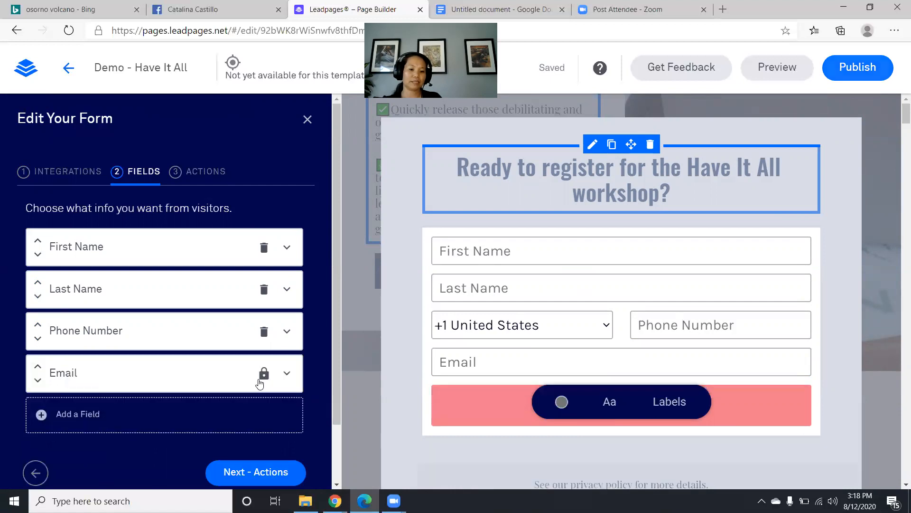
scroll(260, 384, "down", 2)
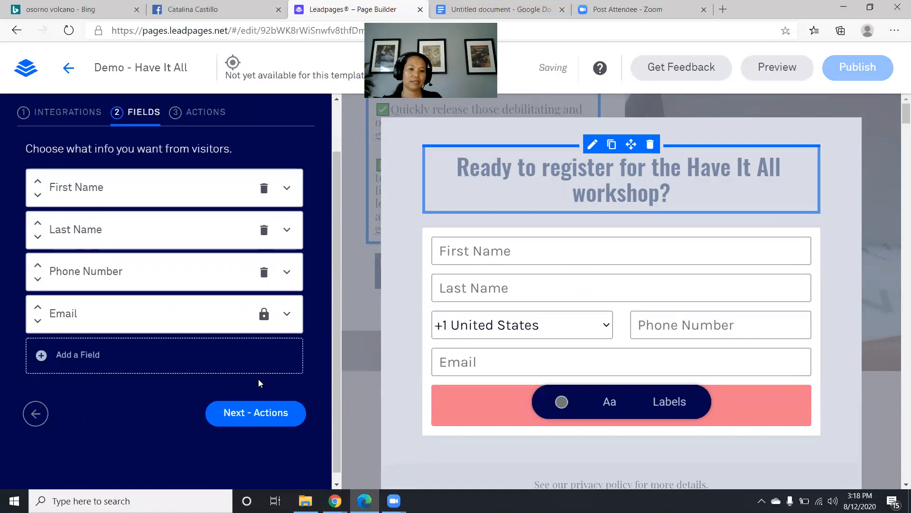
- Keep the default Leadpages thank-you page as the after-submit action and save the form settings
left_click(256, 416)
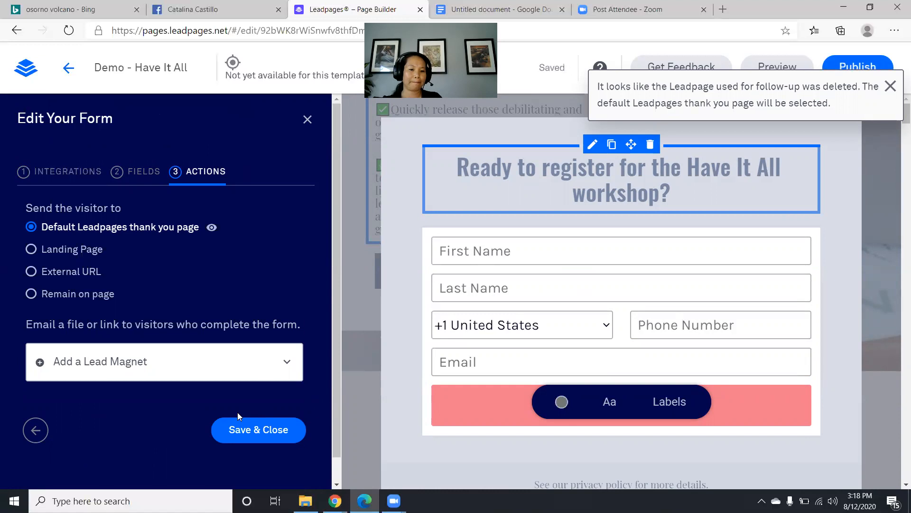
left_click(283, 362)
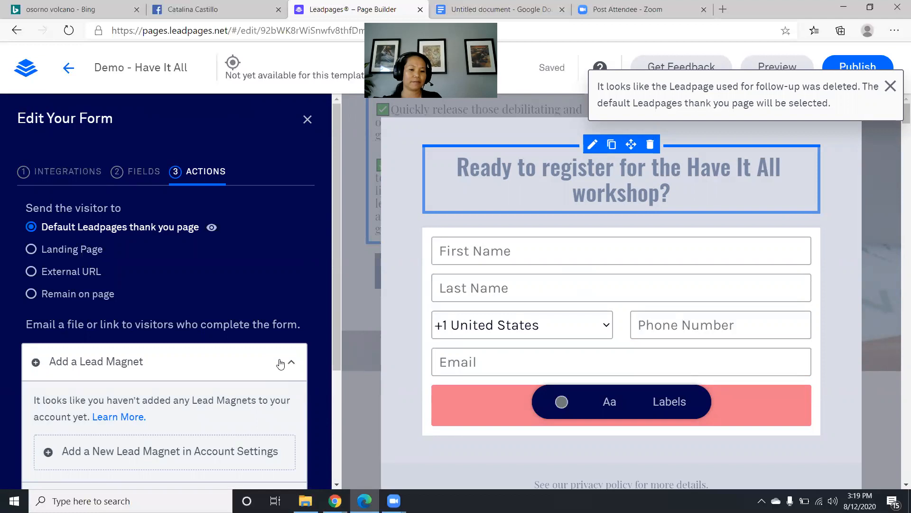
left_click(280, 363)
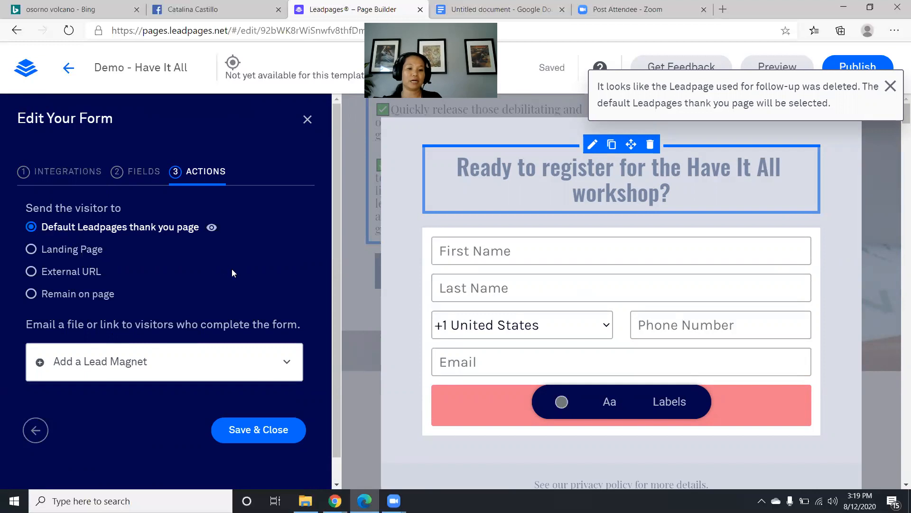
left_click(273, 433)
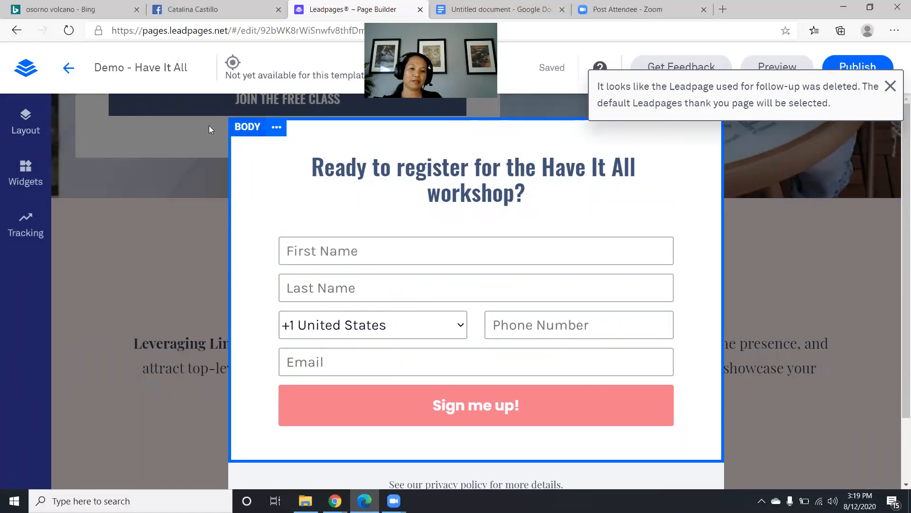
- Close the registration pop-up and scroll down to the 'Stop the Job Hunt. Start the Joy.' heading
left_click(107, 258)
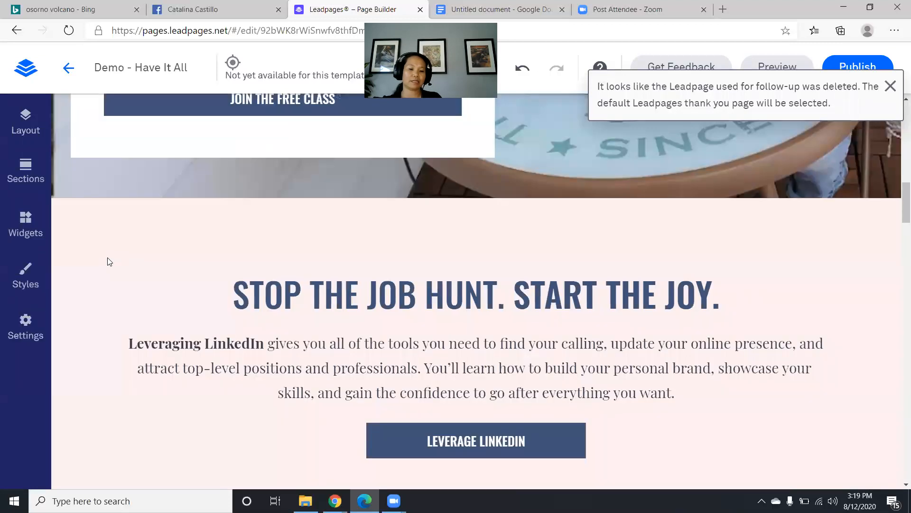
scroll(154, 246, "up", 12)
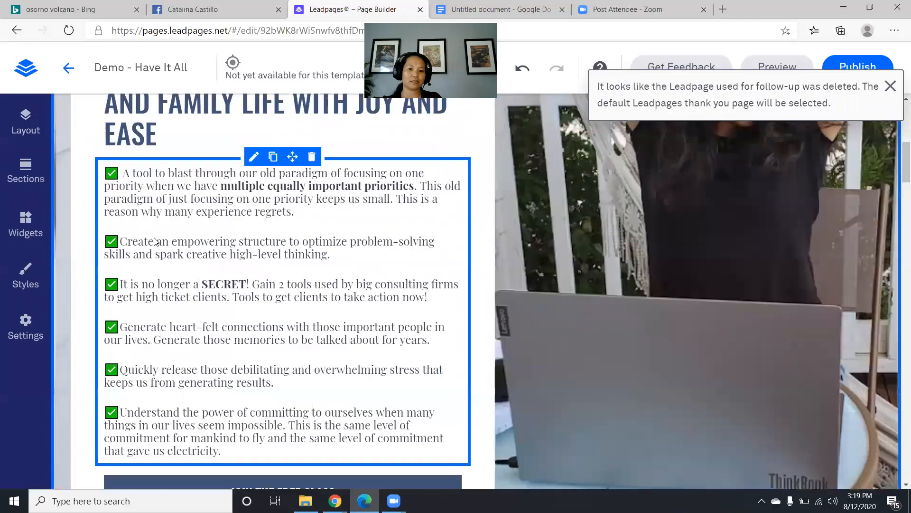
scroll(154, 236, "down", 6)
scroll(154, 236, "down", 8)
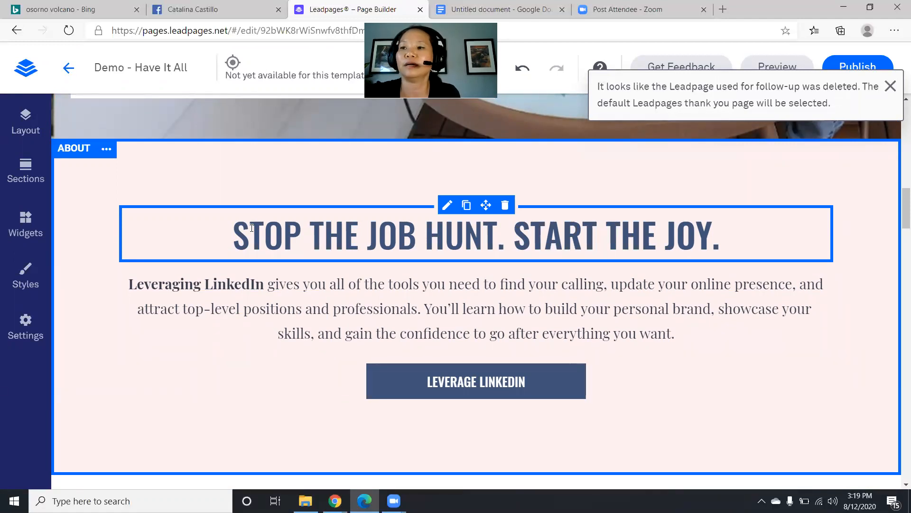
- Replace the About headline with 'STOP FEELING GUILTY AND BALANCE THE NEEDS OF THE FAMILY'
double_click(345, 235)
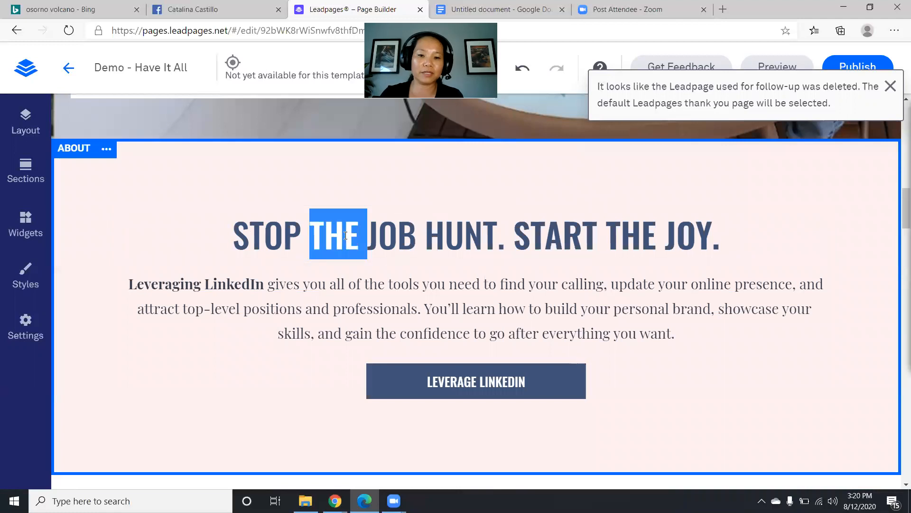
left_click_drag(311, 235, 795, 223)
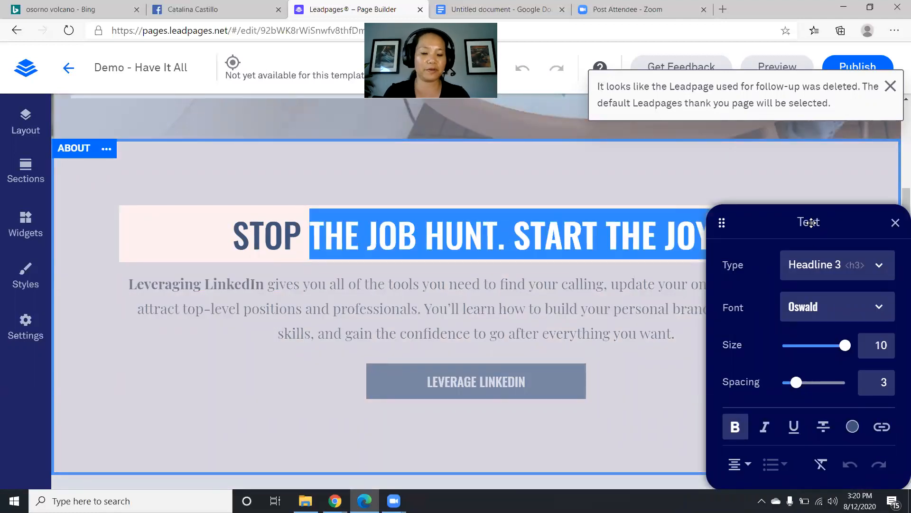
type("Fee")
key("BackSpace")
key("BackSpace")
key("Caps_Lock")
type("EELING UILTY")
key("BackSpace")
key("BackSpace")
key("BackSpace")
key("BackSpace")
key("BackSpace")
type("GUILTY AND BALANCE THE NEEDS")
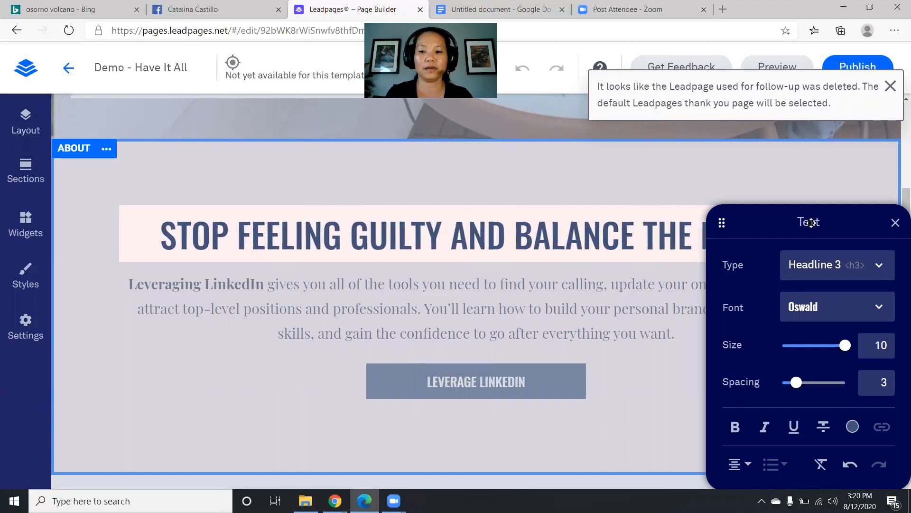
type(" OF THE FAMILY")
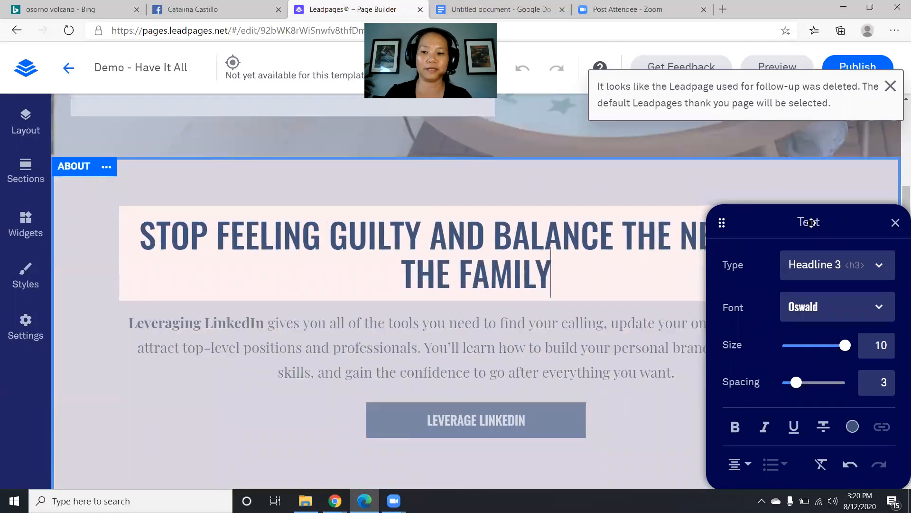
left_click(895, 222)
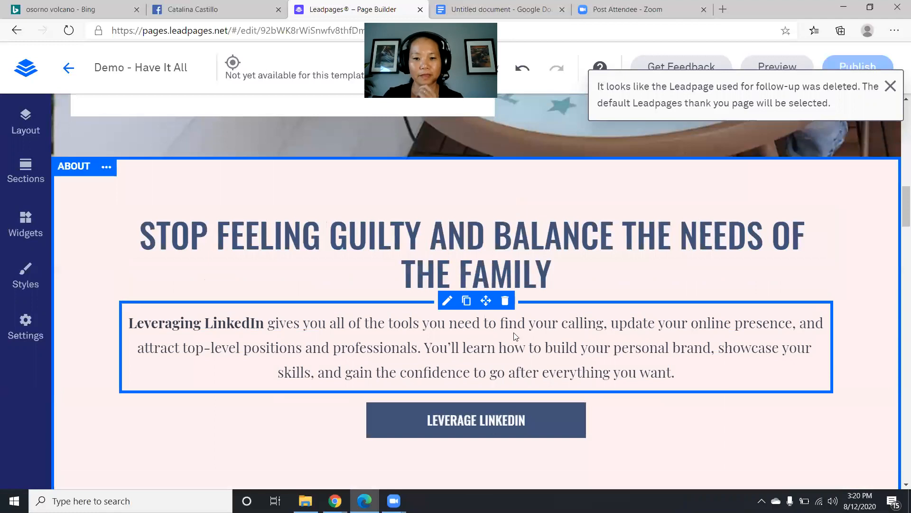
- Replace the About paragraph with 'Have It All gives you all the tools you need to thrive in your business'
triple_click(354, 343)
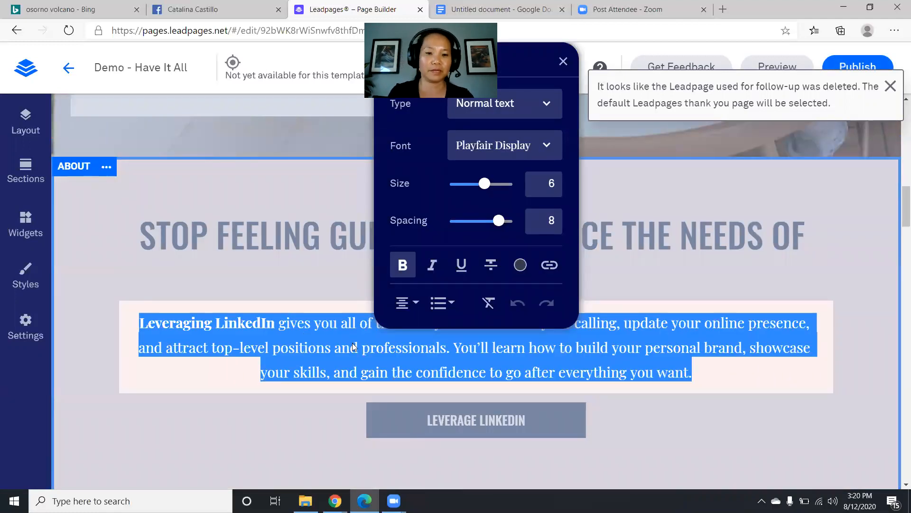
key("Delete")
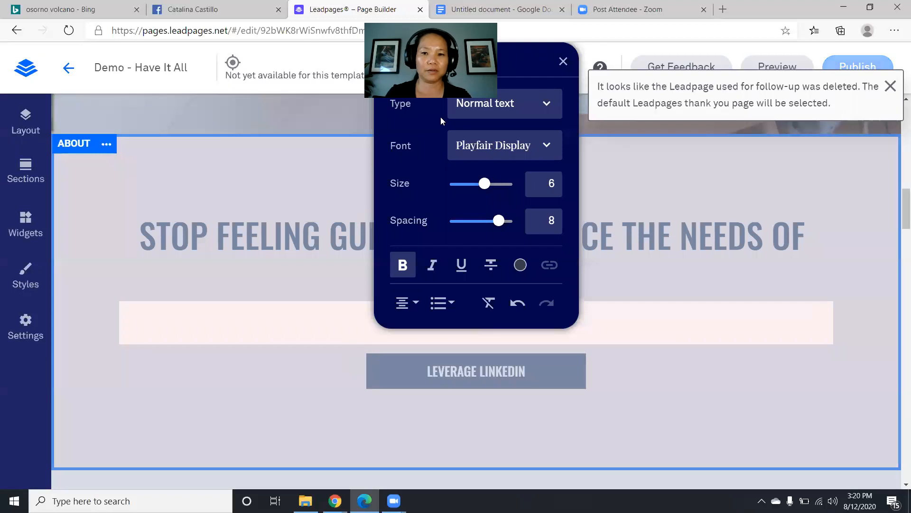
type("h")
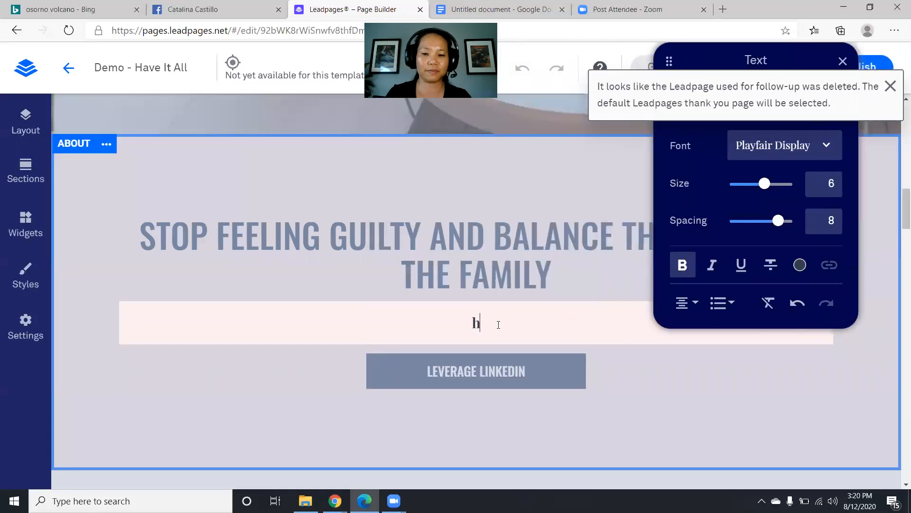
key("BackSpace")
type("h")
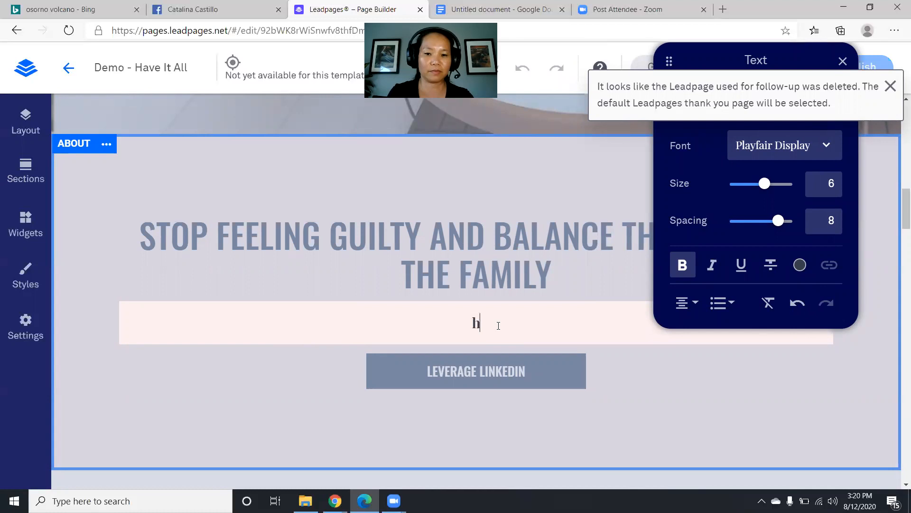
key("BackSpace")
key("Caps_Lock")
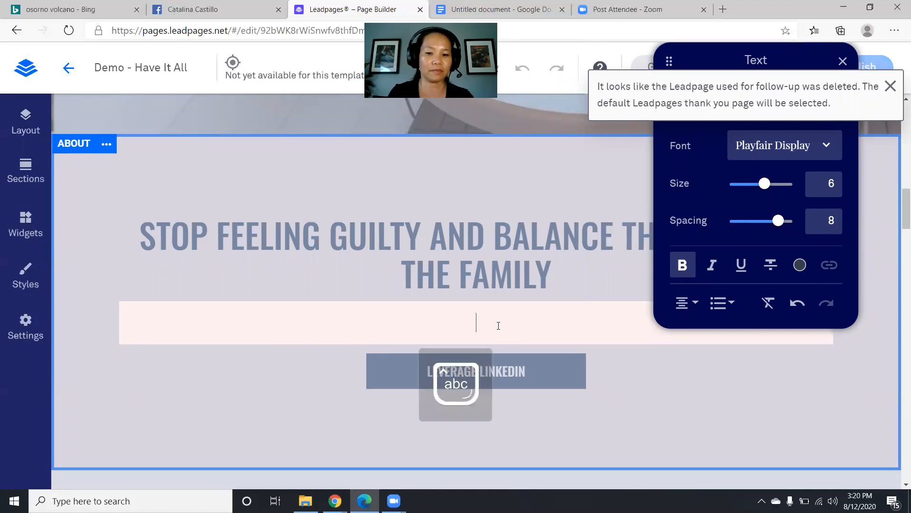
type("h")
key("BackSpace")
key("Caps_Lock")
key("Caps_Lock")
type("Have ")
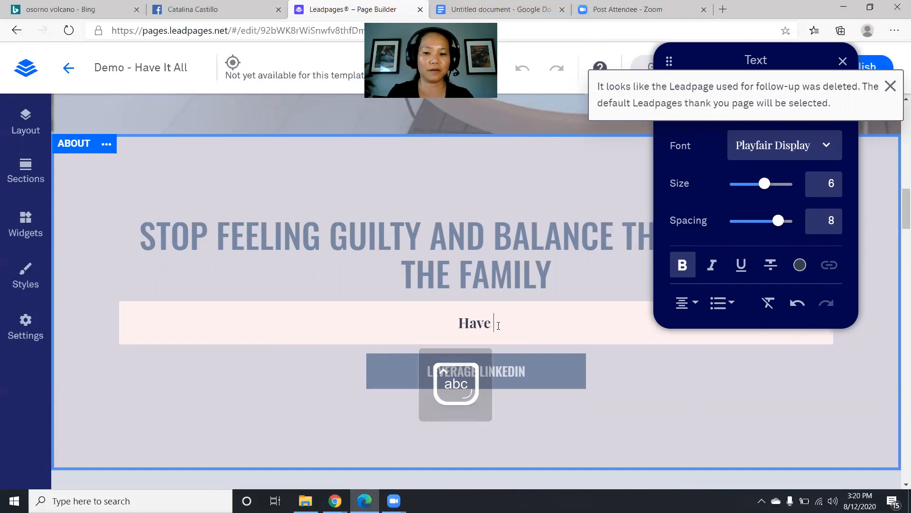
type("It All")
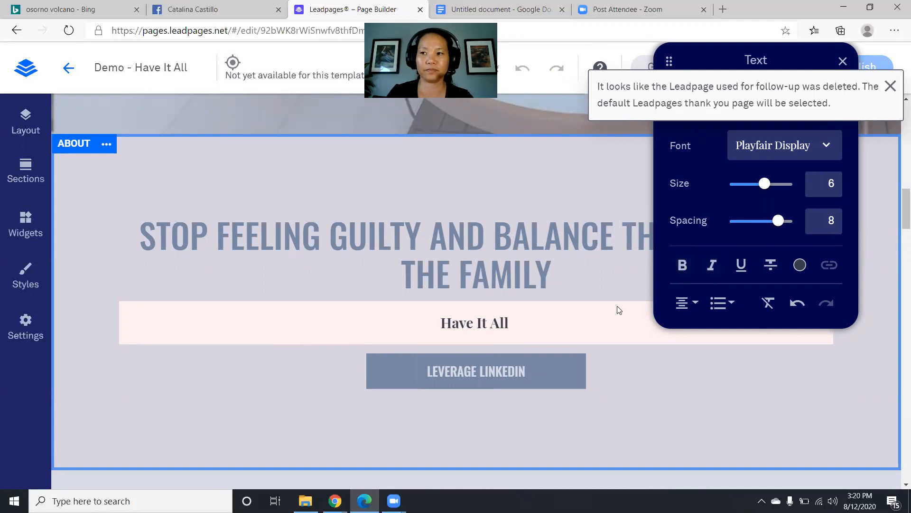
type(" gives you all the ")
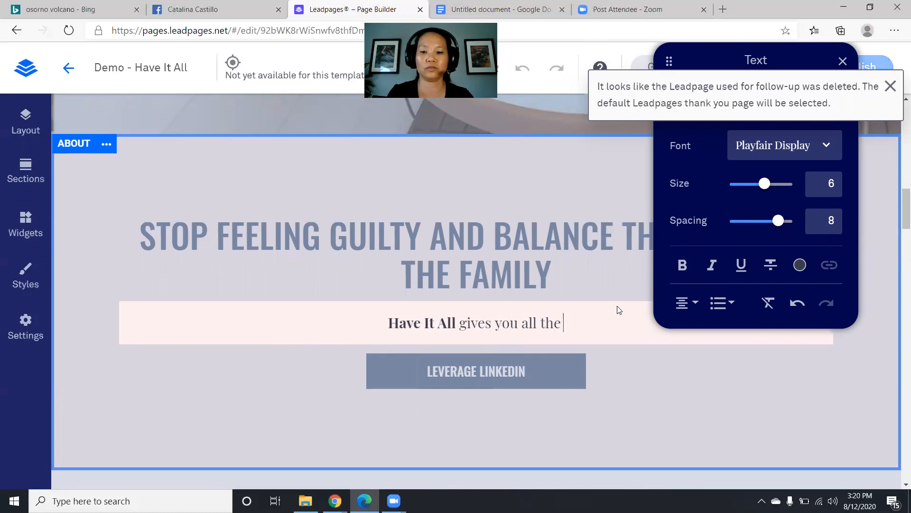
type("tools you")
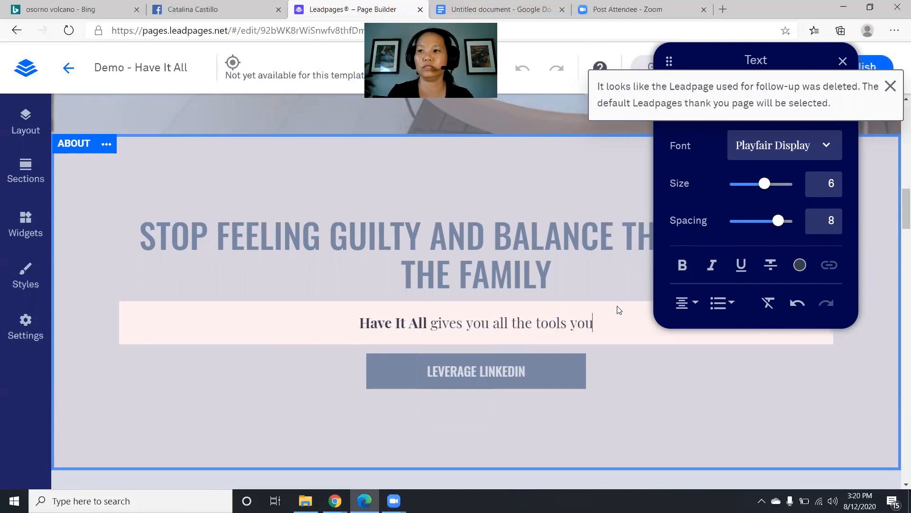
type(" need to thri")
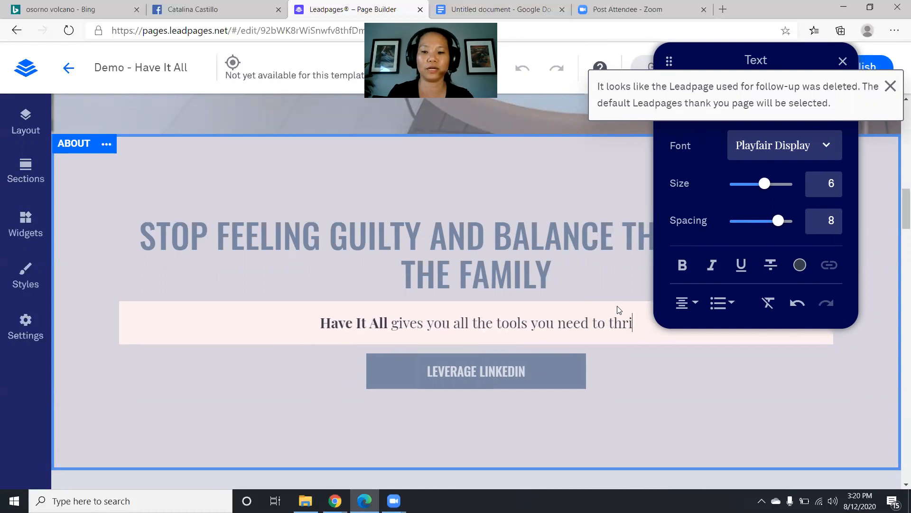
type("ve in your")
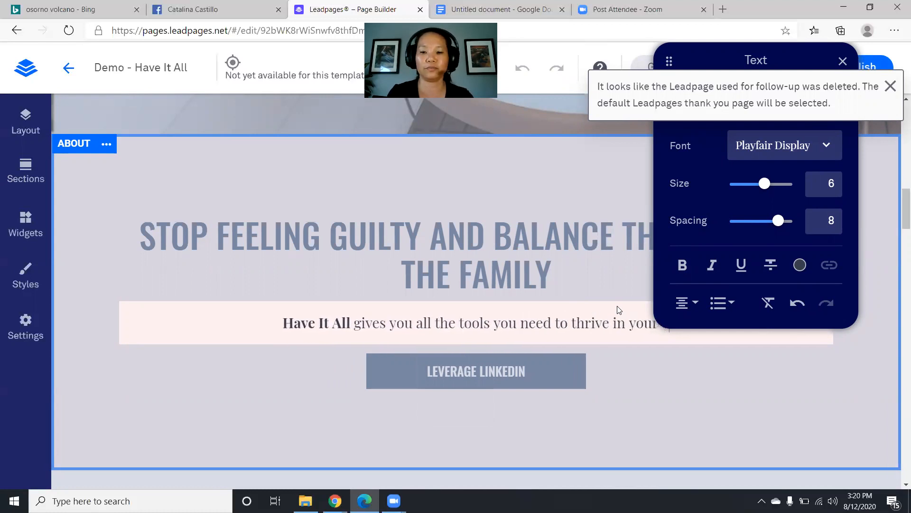
type(" business")
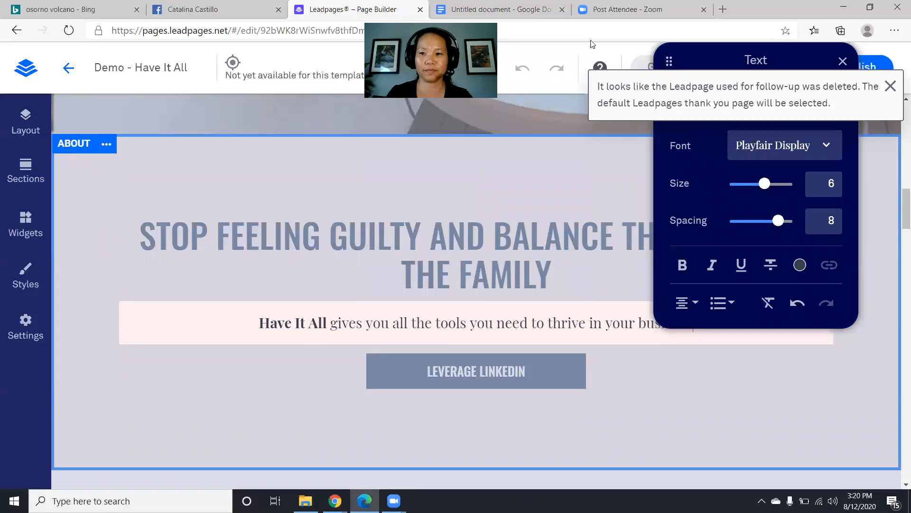
- Finish the paragraph with ', build heart-felt connection with loved ones, and live happily!'
left_click_drag(770, 87, 597, 60)
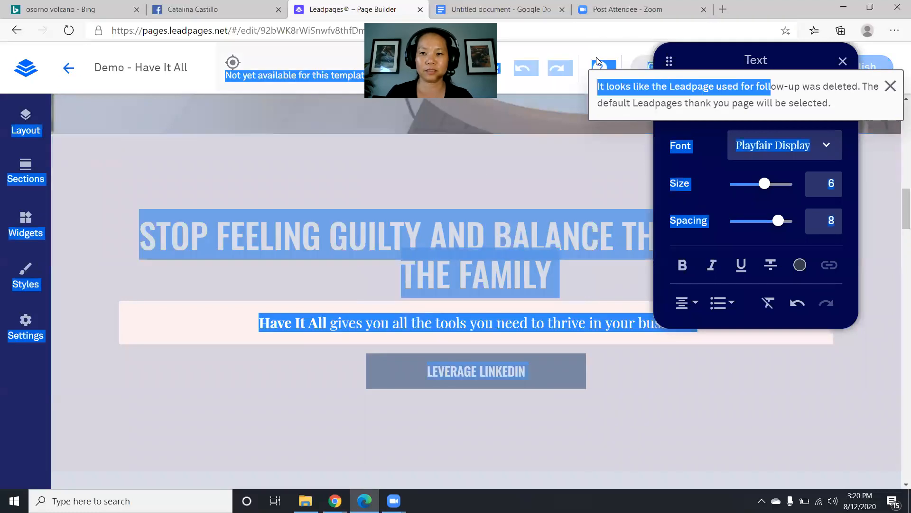
left_click_drag(755, 60, 213, 60)
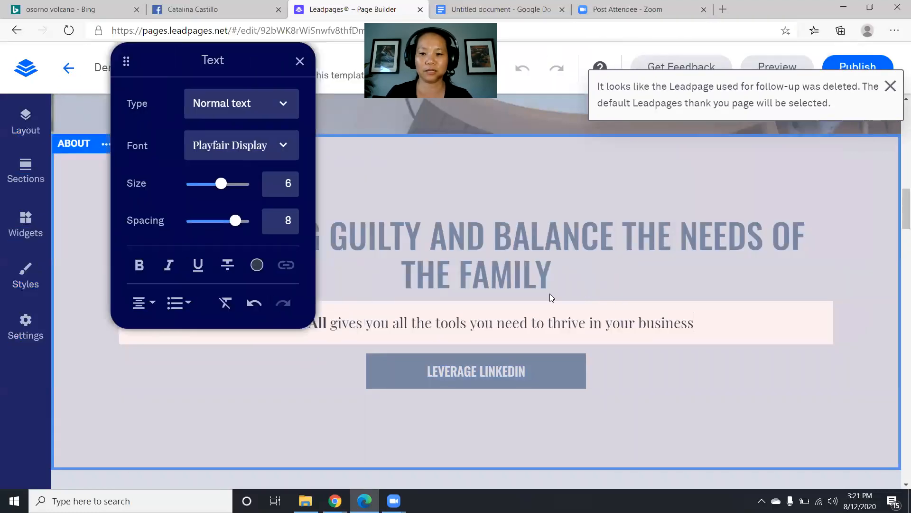
type(", bulld he")
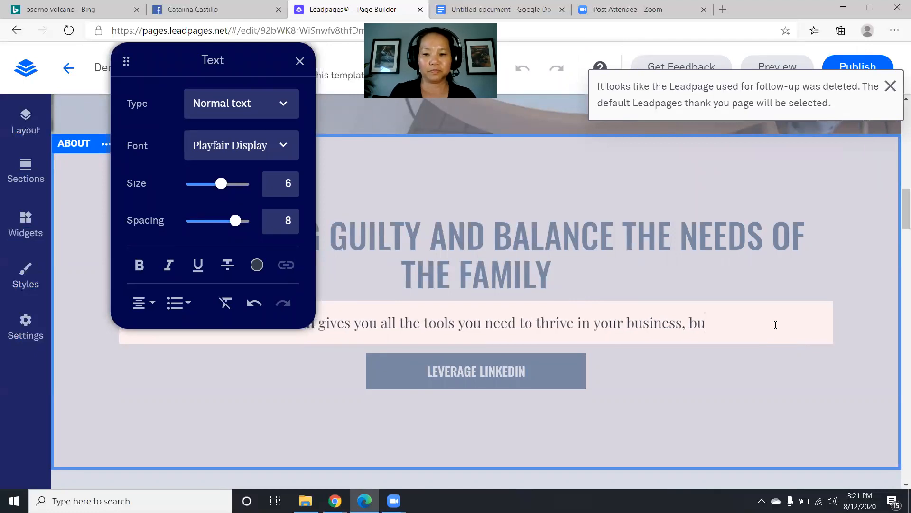
type("art")
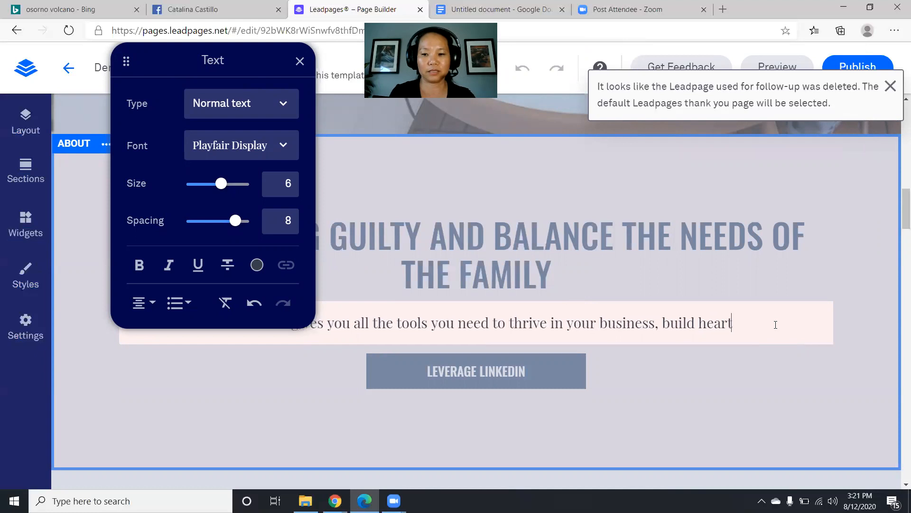
type("-felt conne")
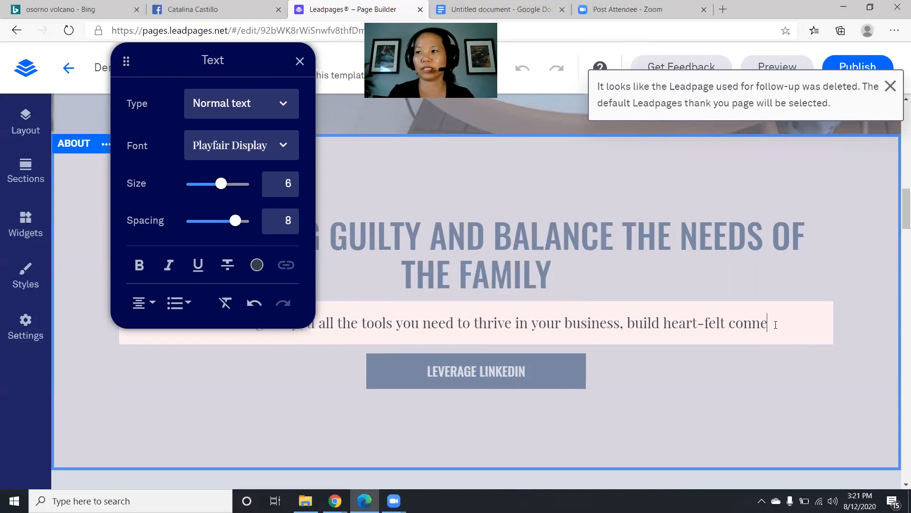
type("ction wit")
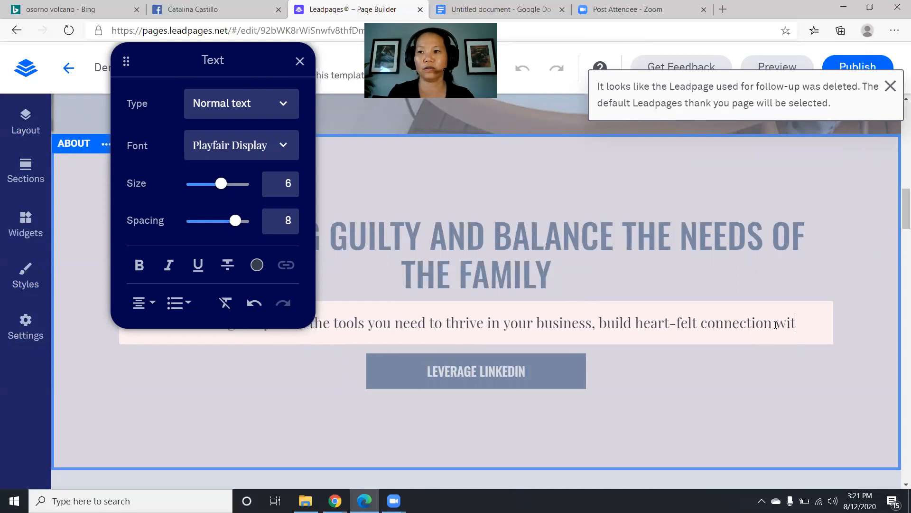
type("h loved ones")
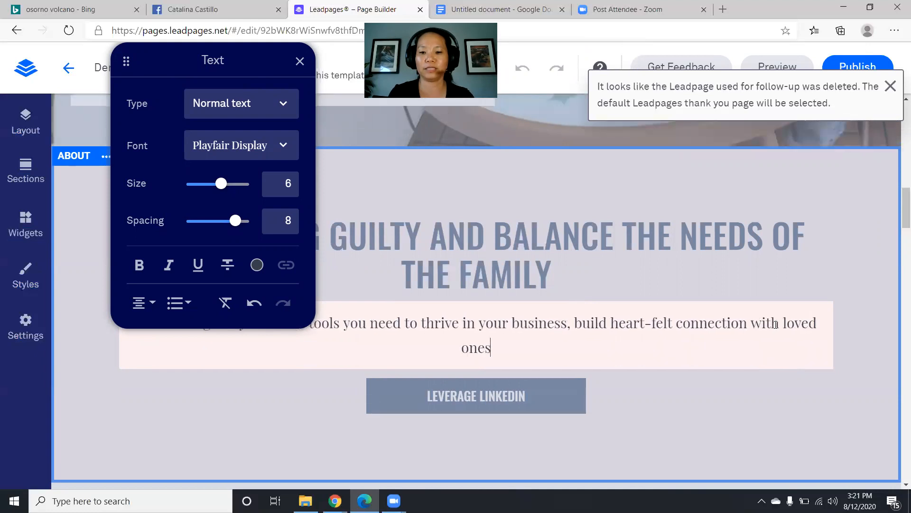
type(", and live the p")
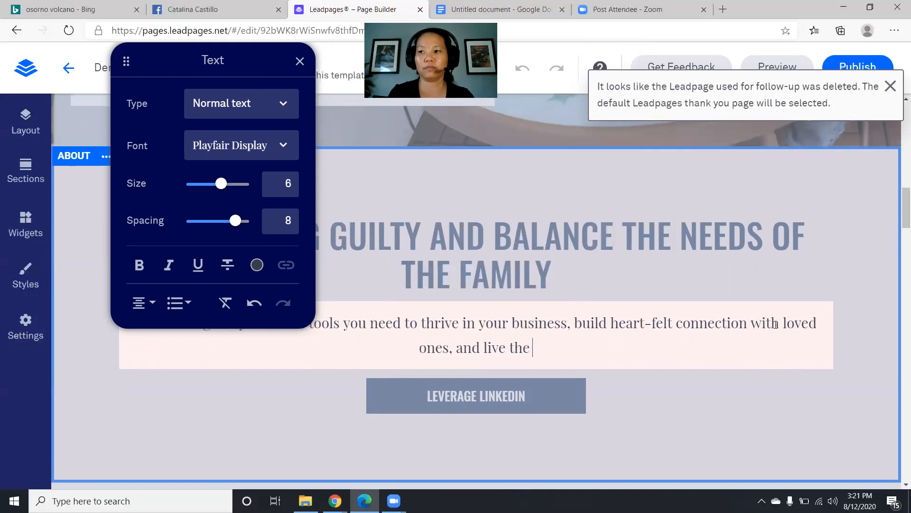
key("BackSpace")
key("BackSpace")
key("BackSpace")
key("BackSpace")
key("BackSpace")
key("BackSpace")
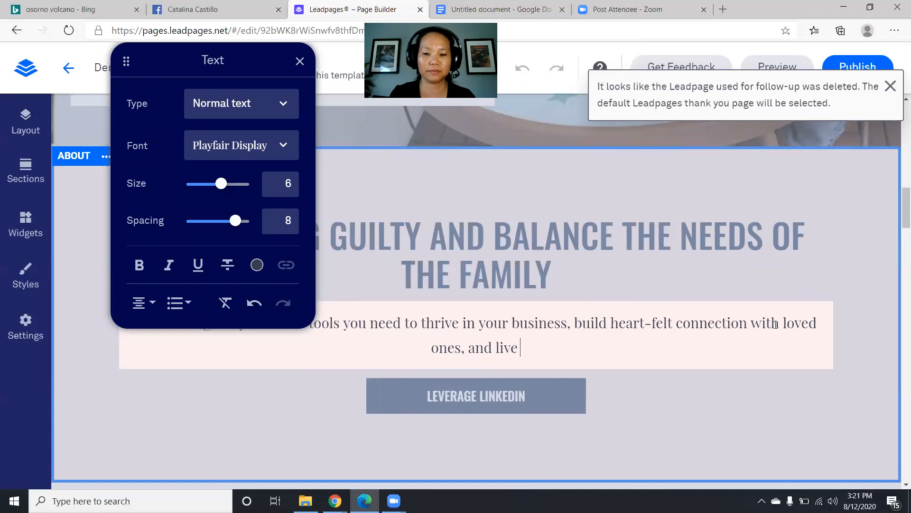
type("hap")
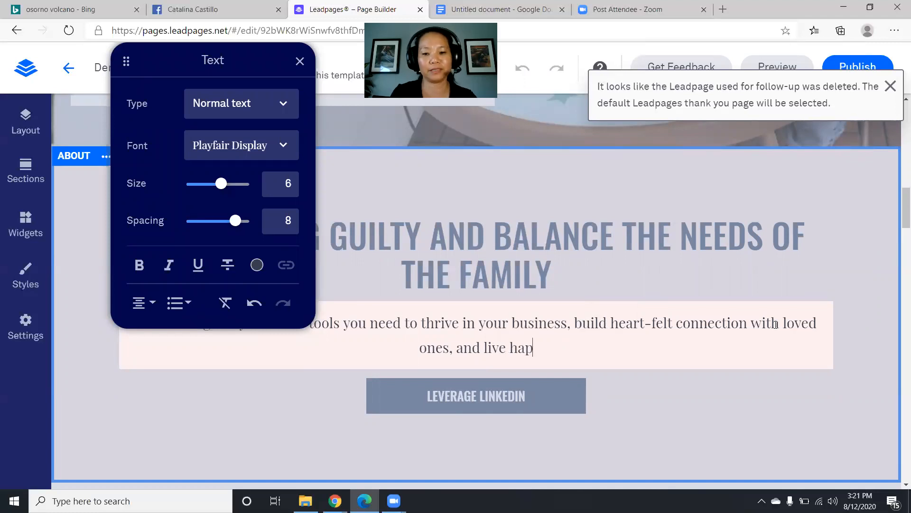
type("pily!")
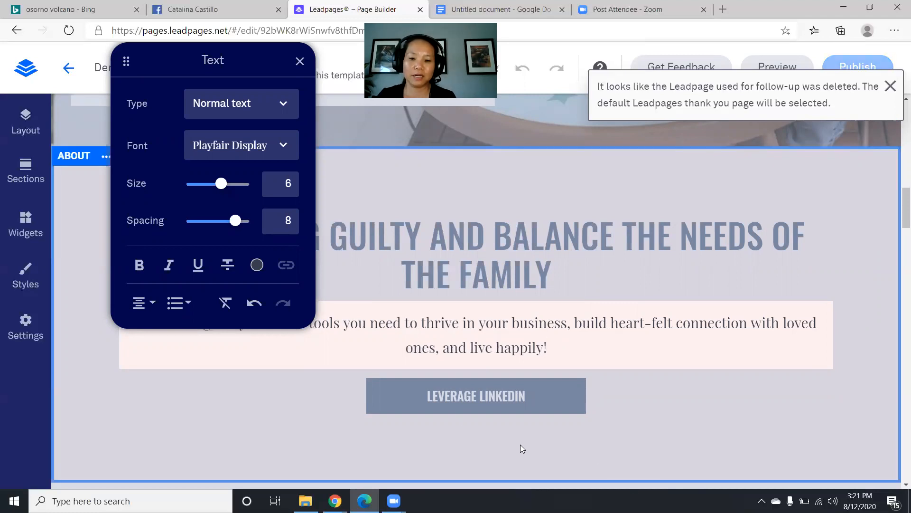
- Relabel the About section's LEVERAGE LINKEDIN button as 'HAVE IT ALL WORKSHOP'
left_click(474, 394)
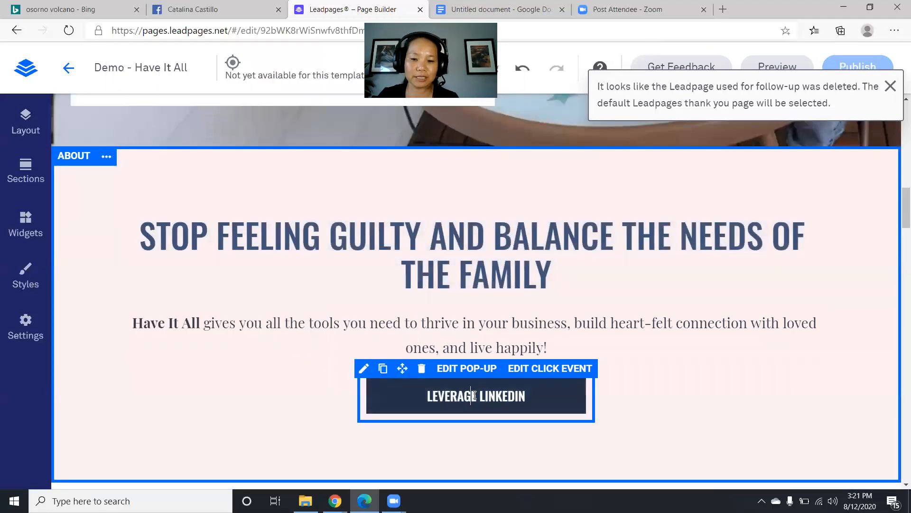
left_click(474, 395)
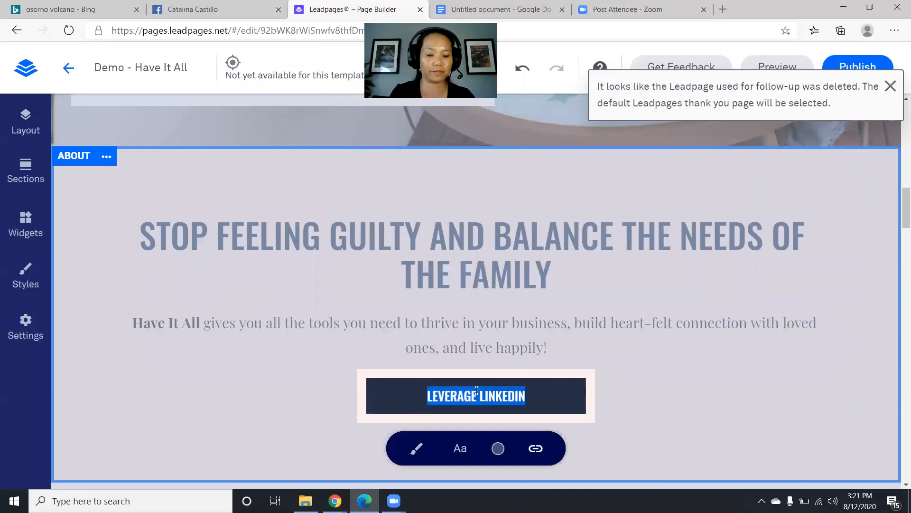
key("BackSpace")
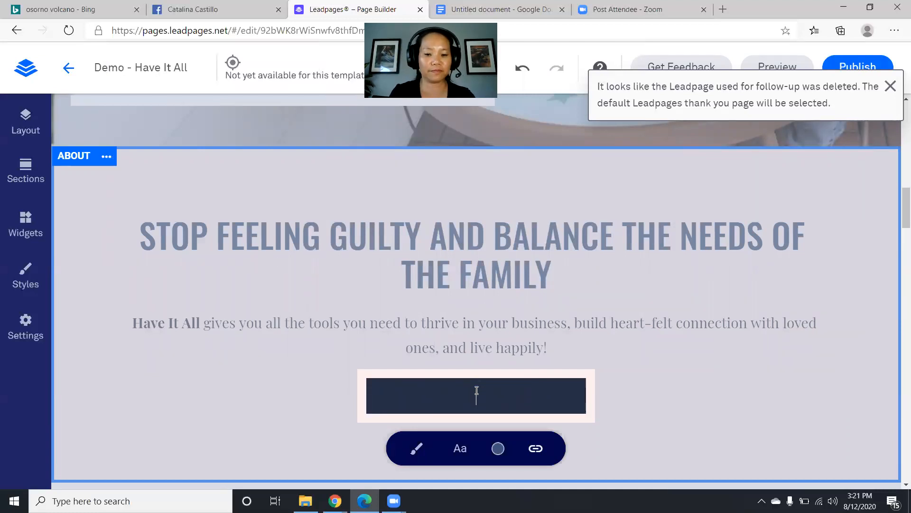
key("Caps_Lock")
type("HAVE IT ALL W")
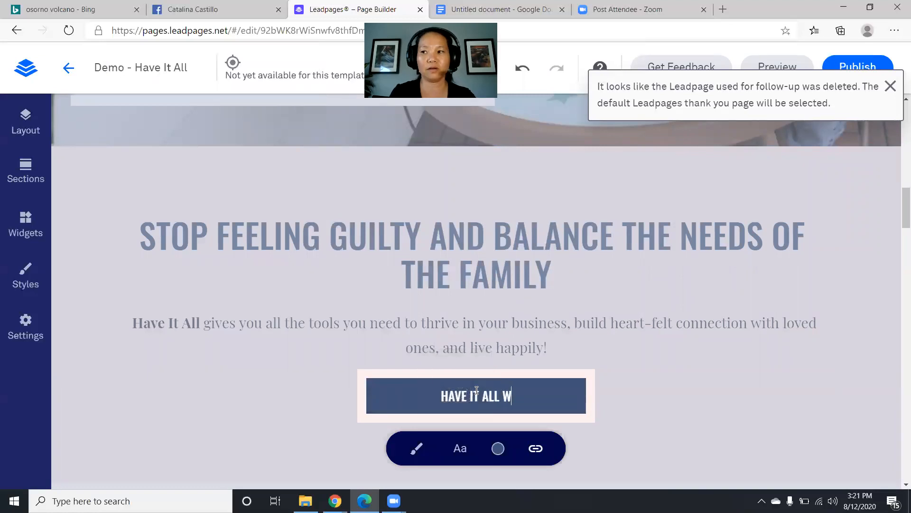
type("ORKSHOP")
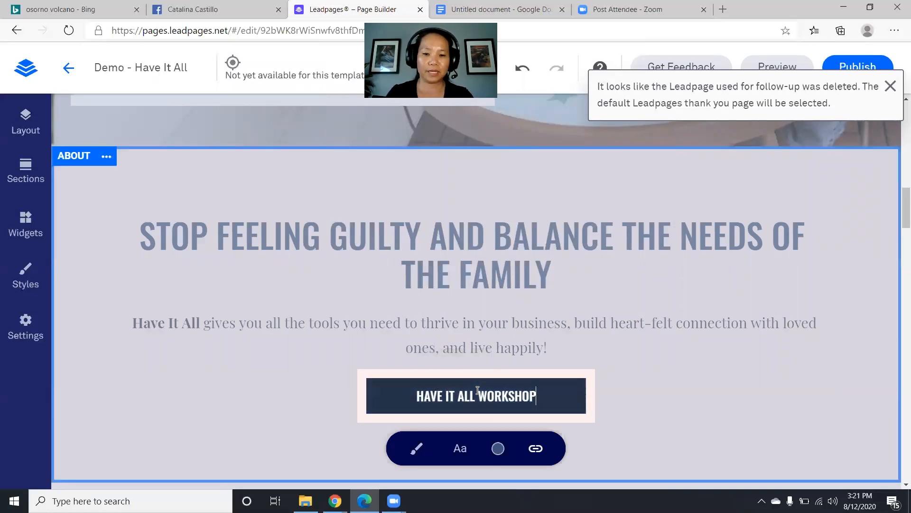
- Check that the button's link opens the registration pop-up, then close the pop-up
scroll(447, 320, "up", 3)
scroll(447, 320, "down", 3)
scroll(447, 320, "down", 3)
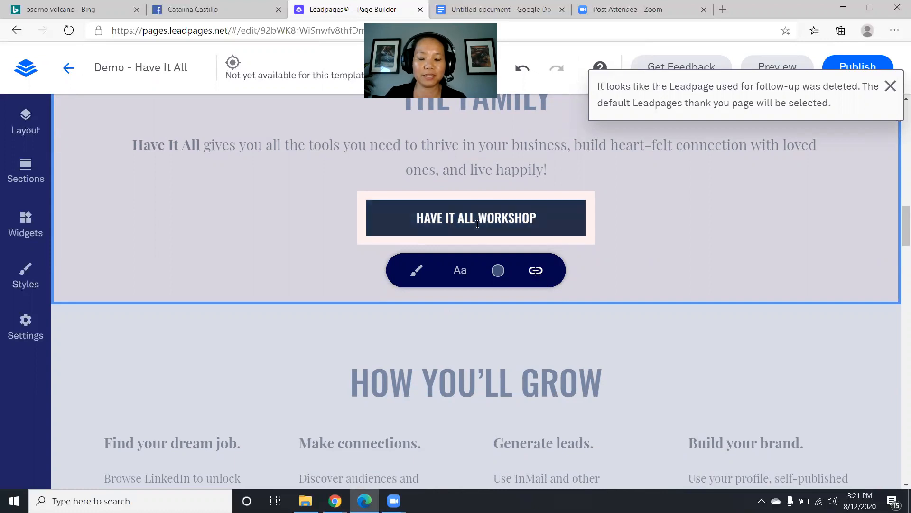
left_click(536, 271)
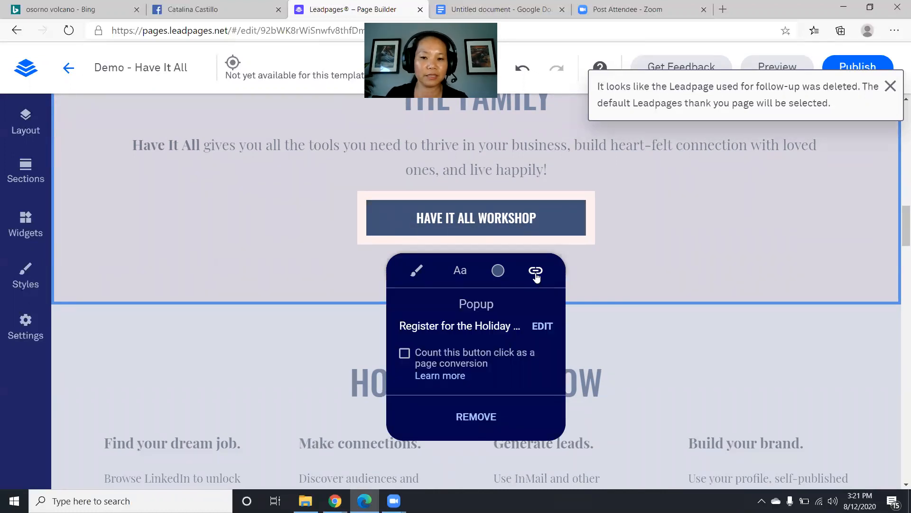
left_click(538, 326)
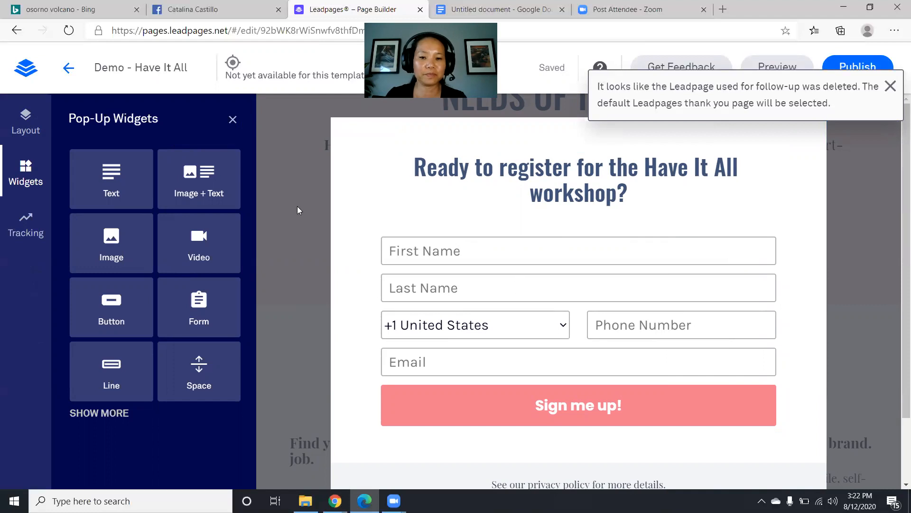
left_click(282, 247)
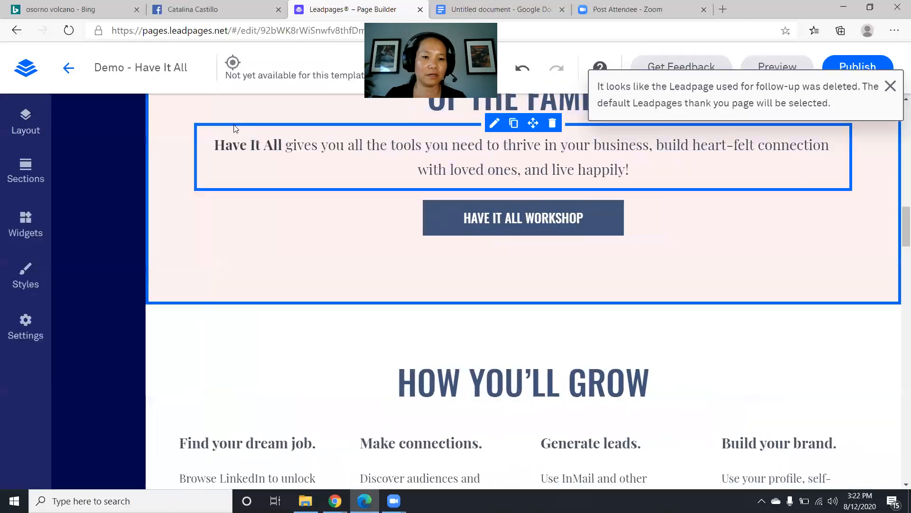
- Retitle the first benefit from 'Find your dream job.' to 'Find your result-based focus.'
scroll(516, 312, "down", 2)
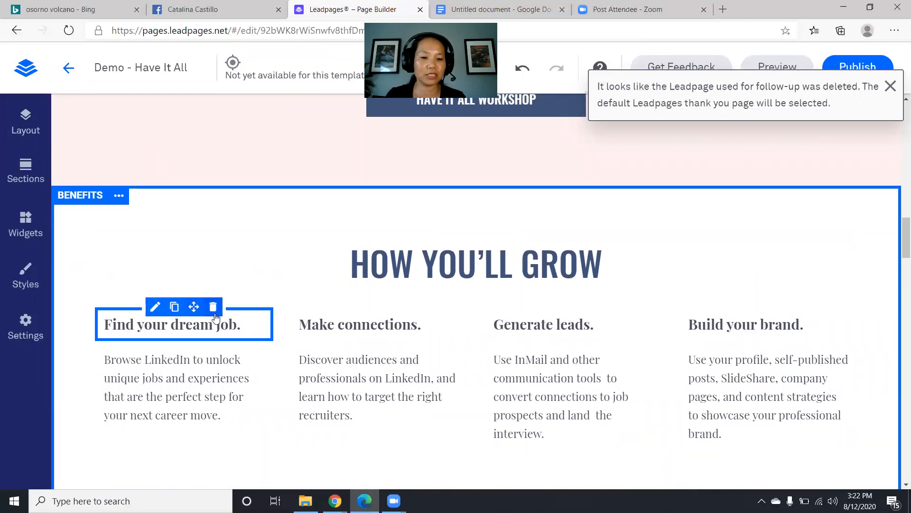
scroll(152, 299, "down", 1)
double_click(159, 264)
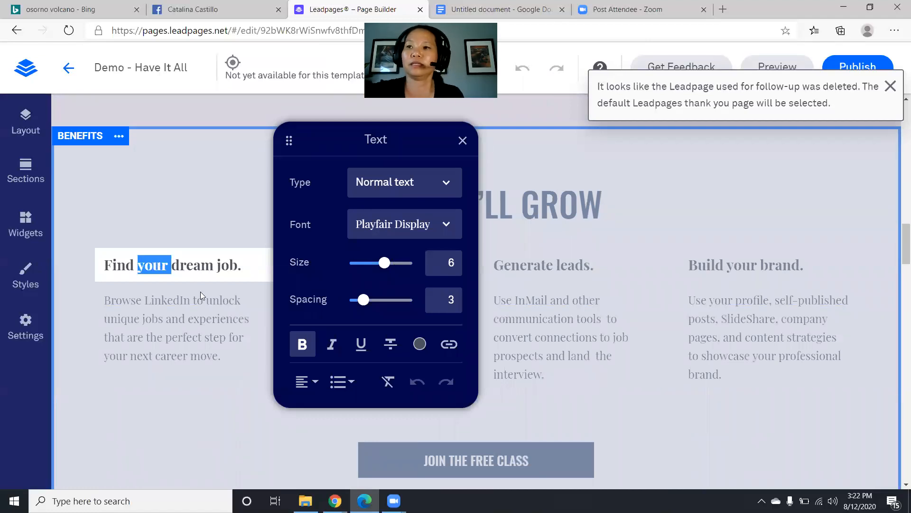
left_click_drag(138, 265, 235, 262)
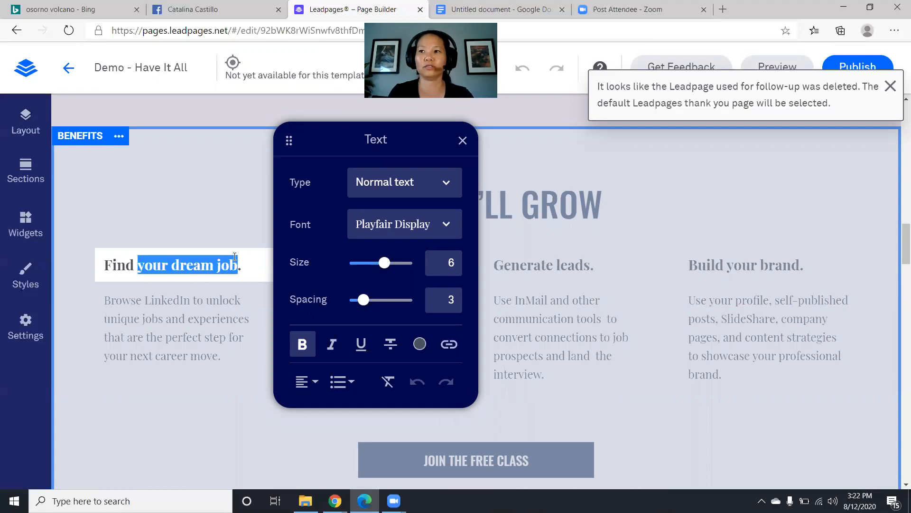
type("YOUR")
key("BackSpace")
key("BackSpace")
key("BackSpace")
key("BackSpace")
type("your result")
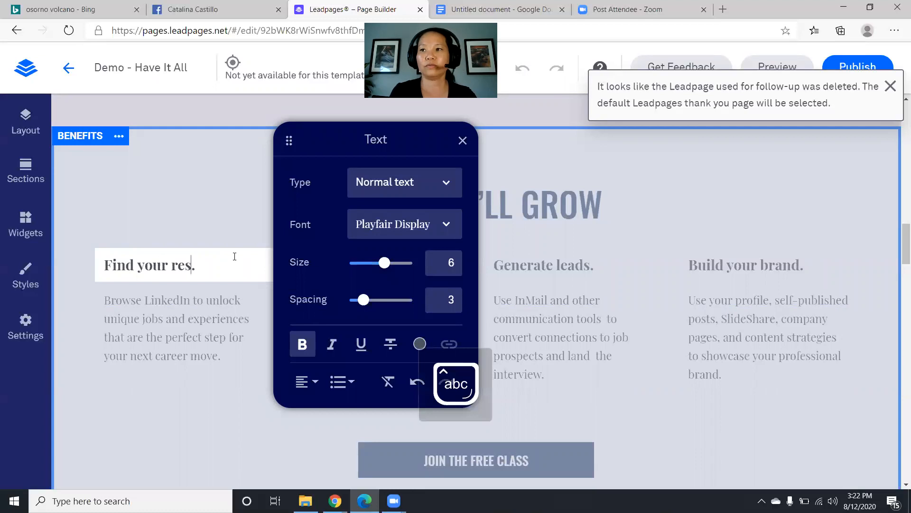
type("-based ")
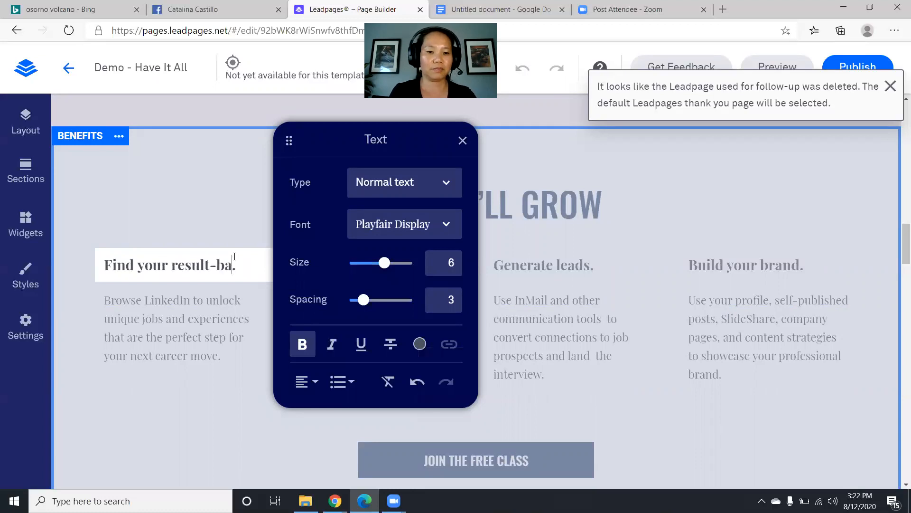
type("focus")
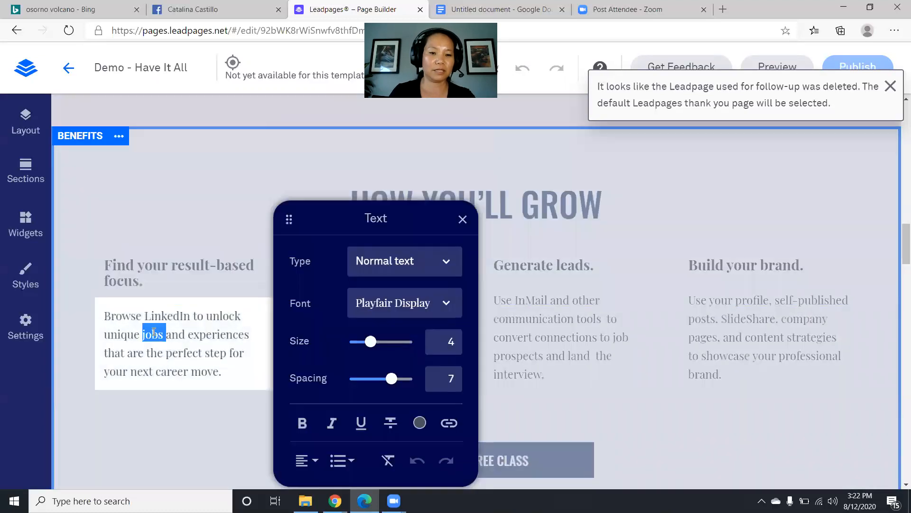
- Replace its description with 'Get clear on what your dream clients want to pay for yesterday!'
triple_click(155, 331)
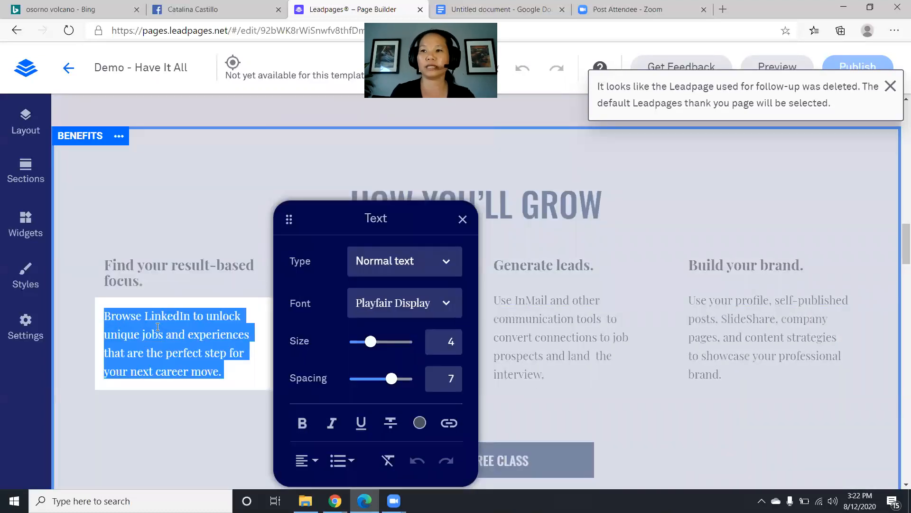
type("Get clear on wha")
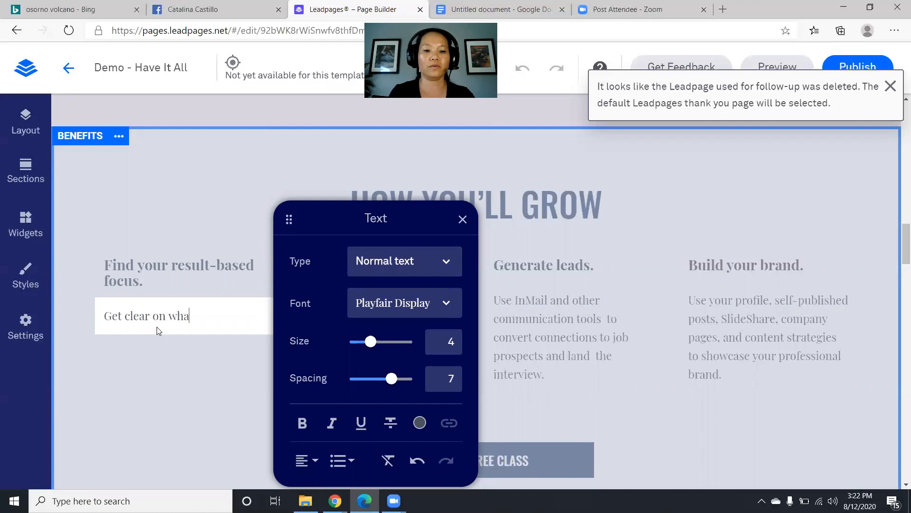
type("t your dream clients want to f")
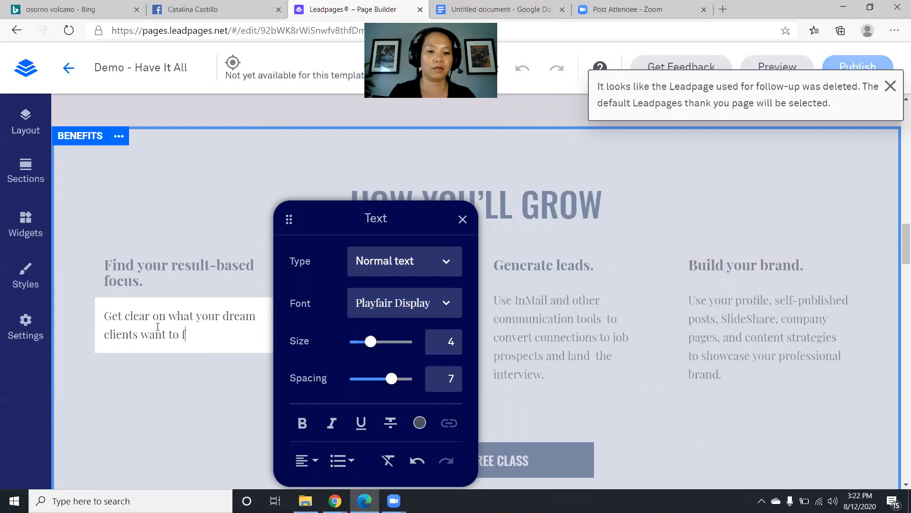
key("BackSpace")
type("pay for")
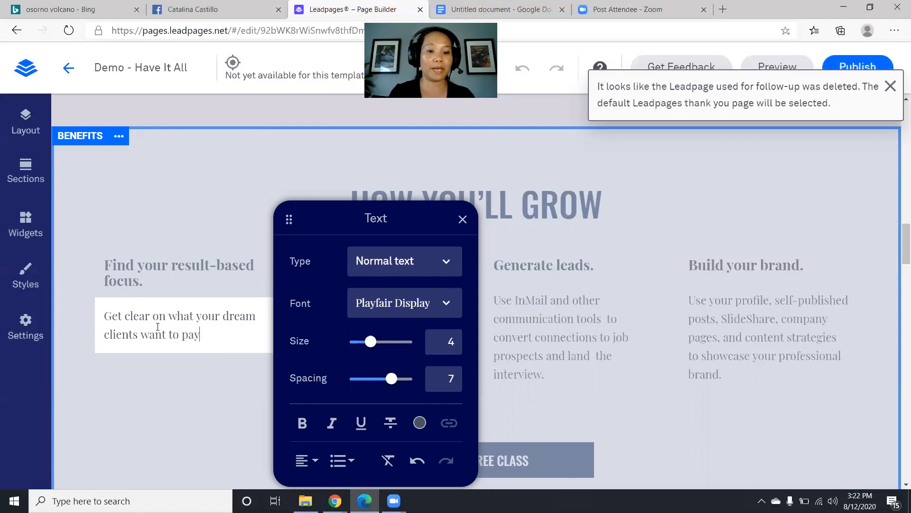
type("ye")
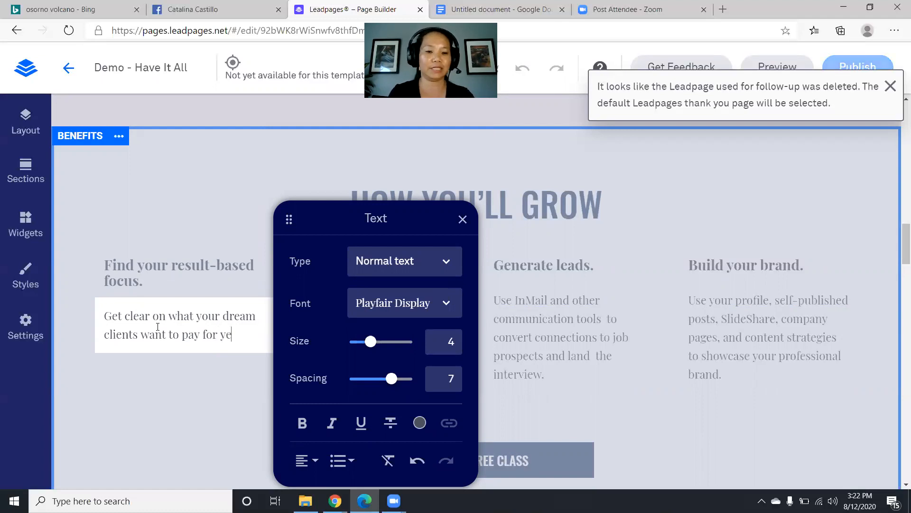
type("sterday!")
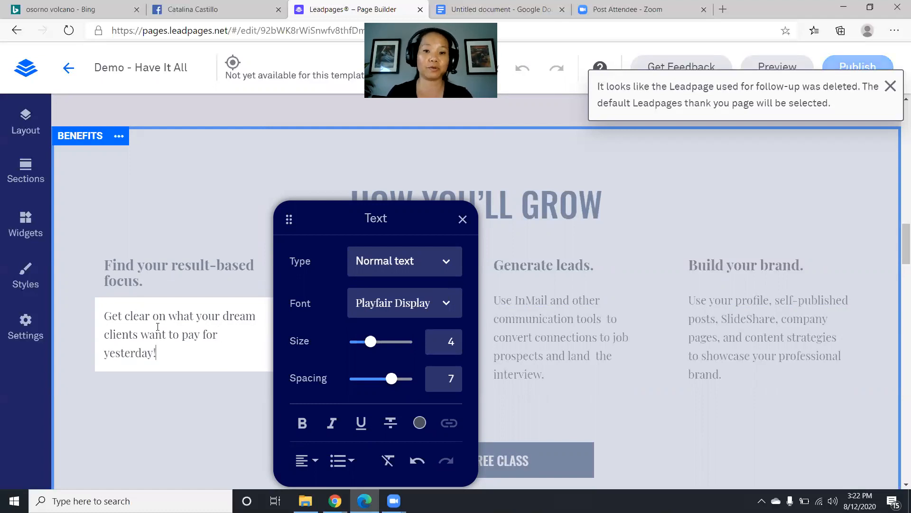
left_click_drag(404, 218, 777, 212)
- Change the second benefit heading to 'Make heart-felt connections.'
double_click(366, 267)
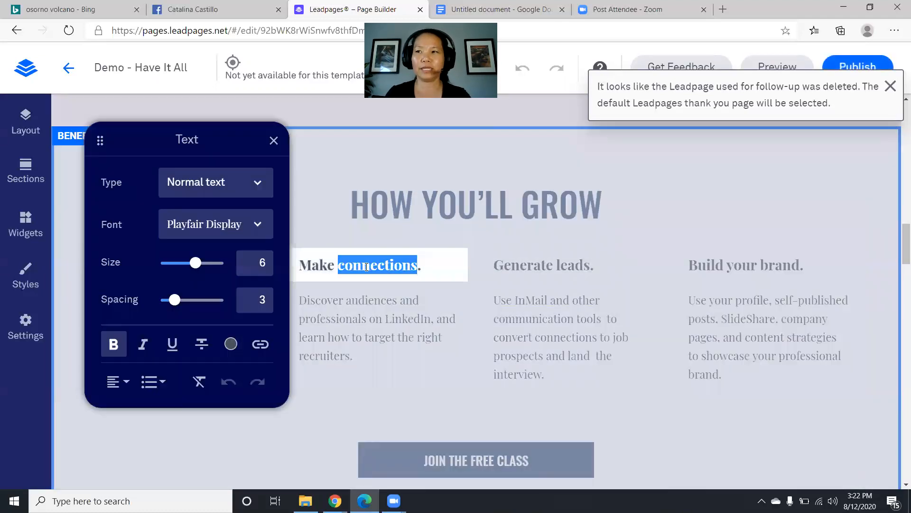
key("Left")
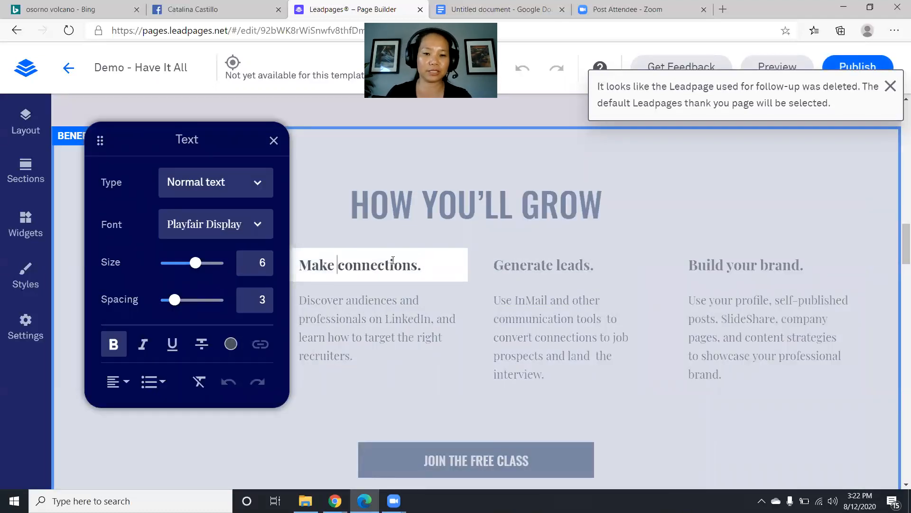
type("heart")
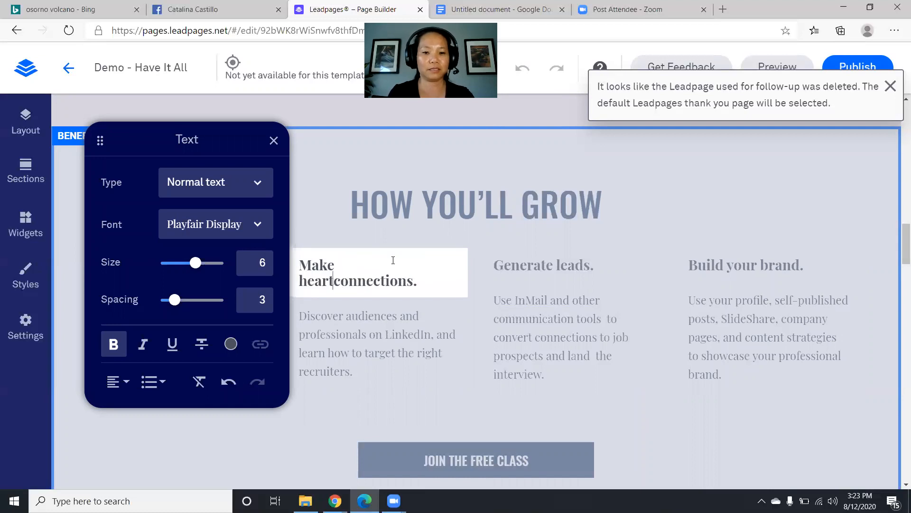
type("-felt")
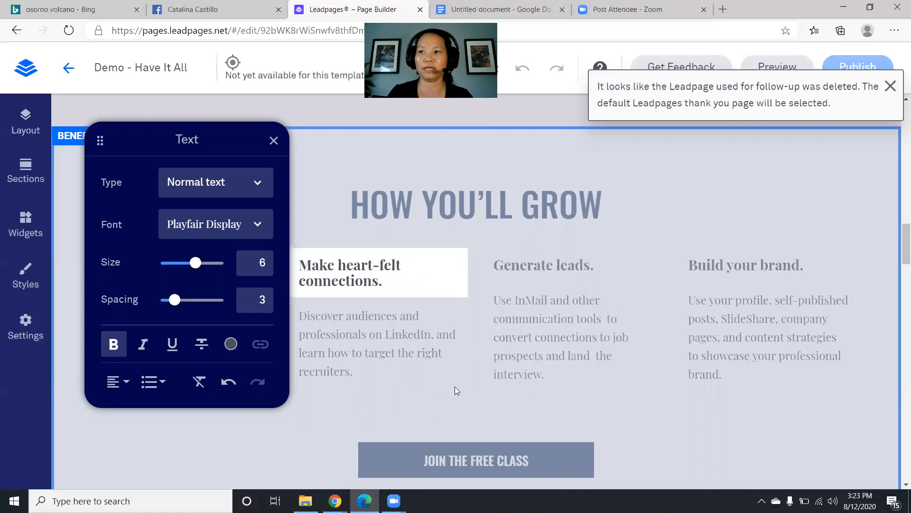
- Replace the second description with 'Make time and memories with loved-ones.'
double_click(388, 354)
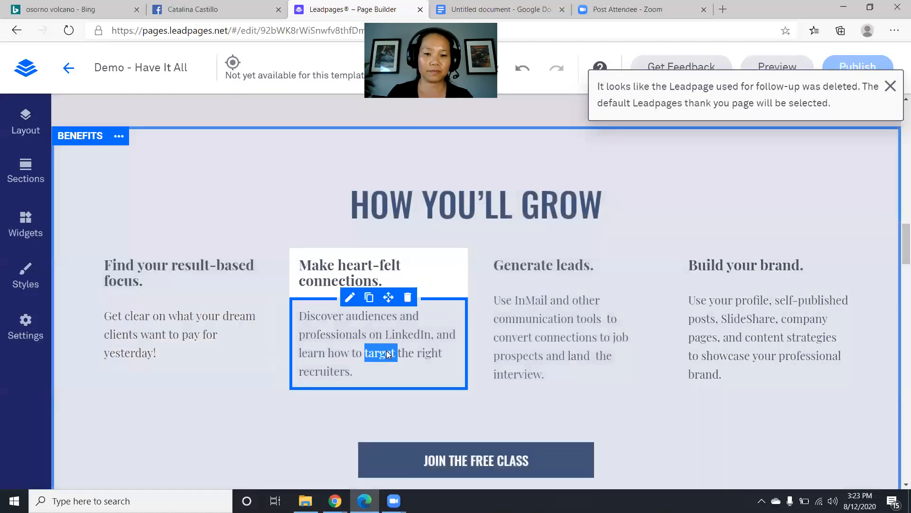
left_click_drag(358, 376, 301, 292)
type("M")
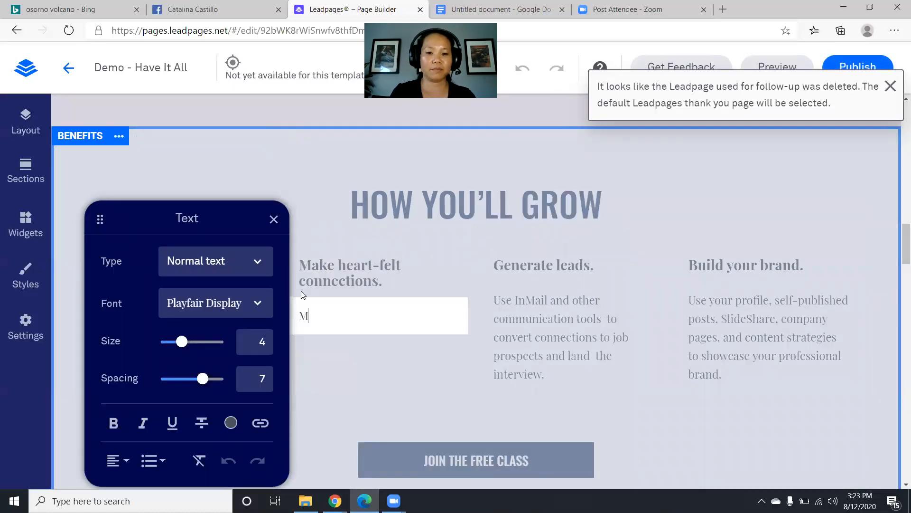
type("ake time and ")
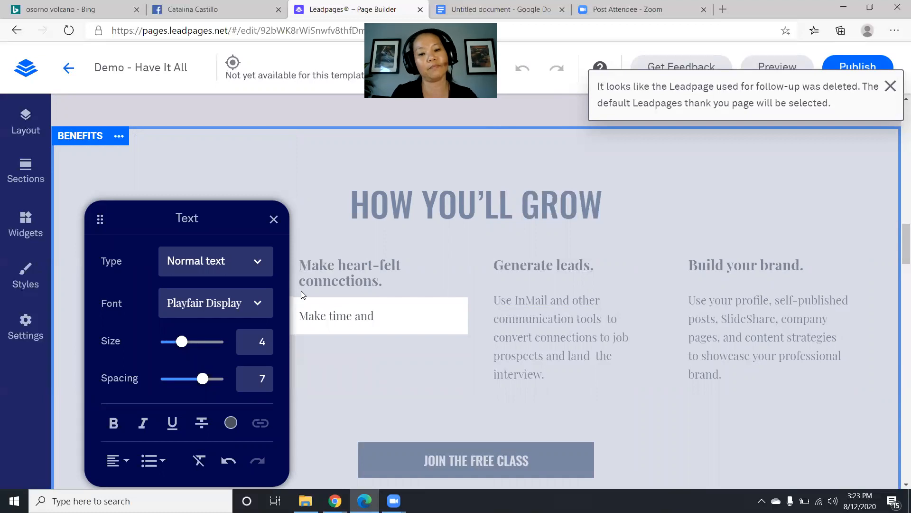
type("memories")
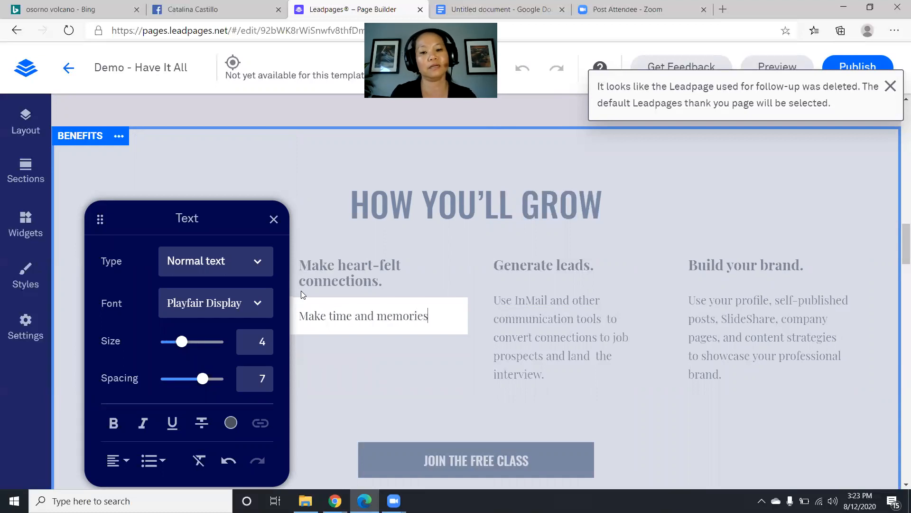
type(" withlov")
key("BackSpace")
key("BackSpace")
key("BackSpace")
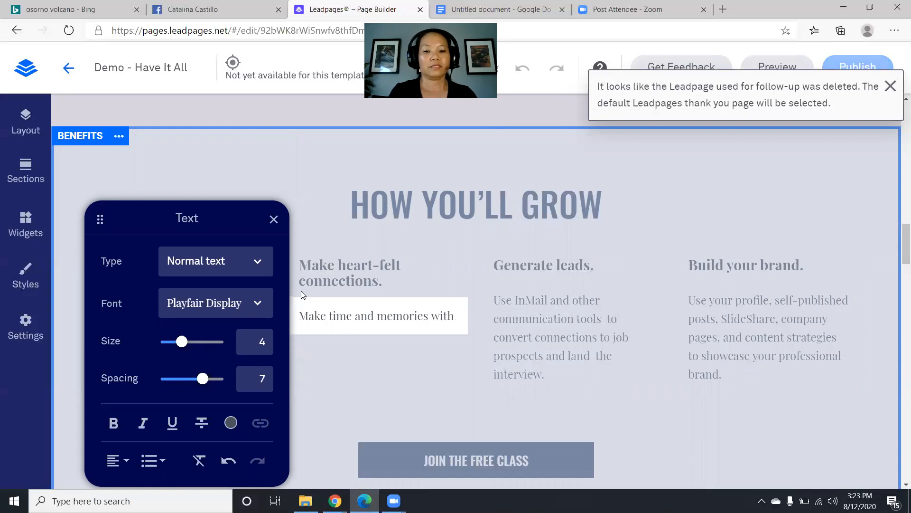
type("loved-ones.")
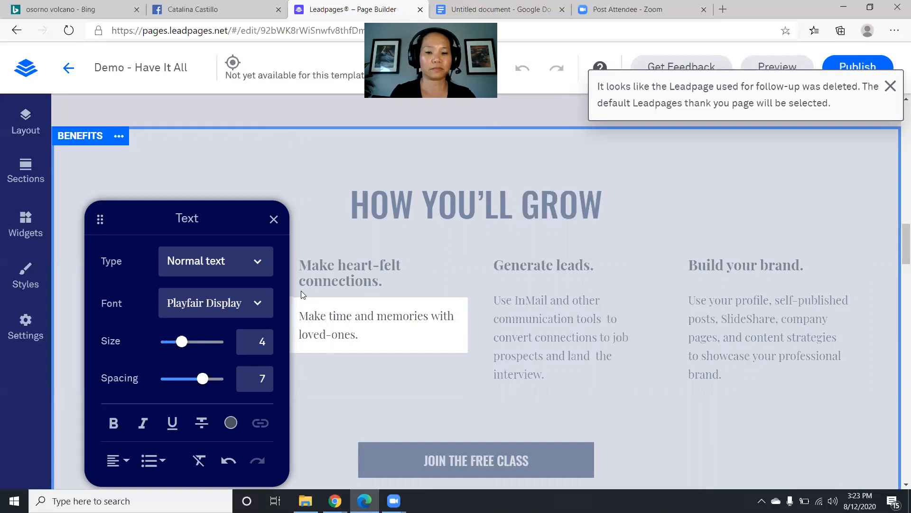
left_click(513, 266)
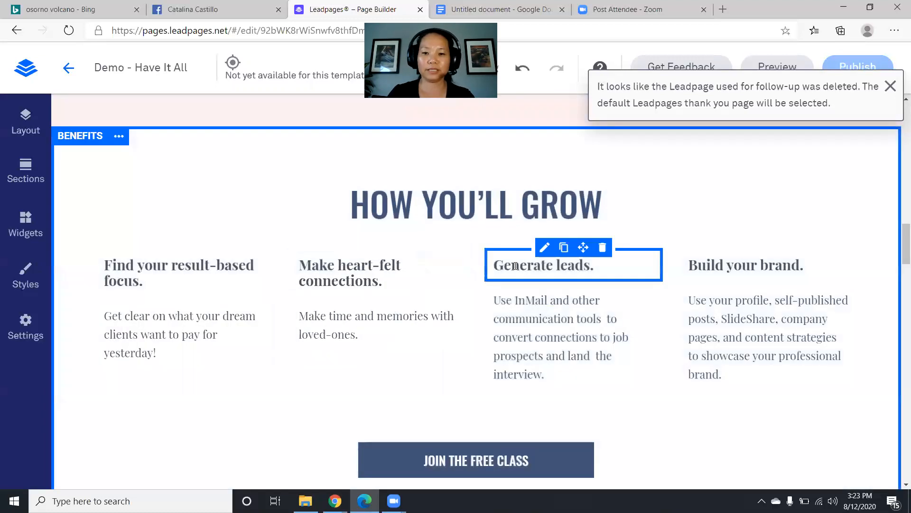
- Replace the 'Generate leads.' heading with 'Be at peak performance'
triple_click(515, 266)
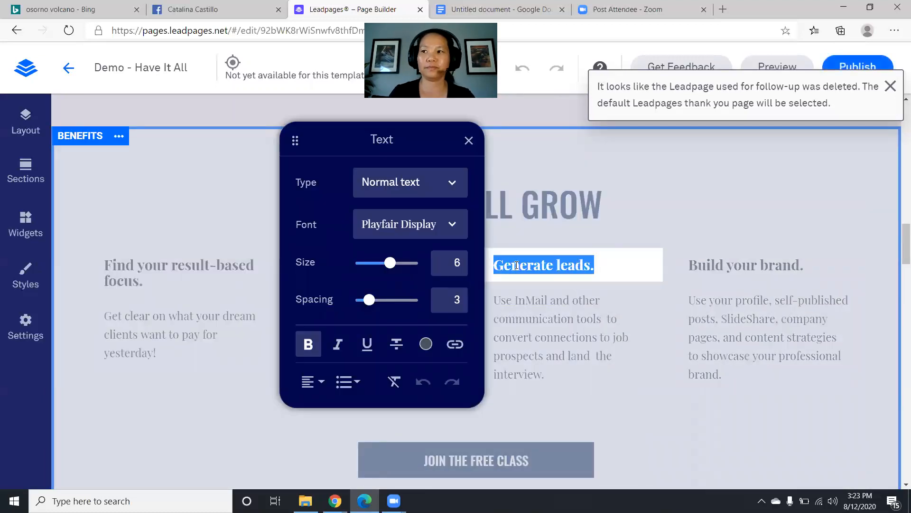
type("Be at p")
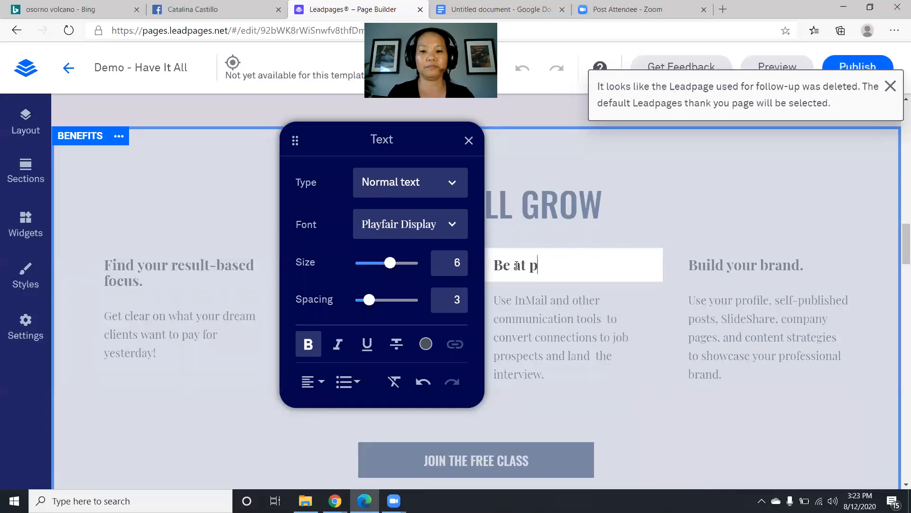
type("eak performance")
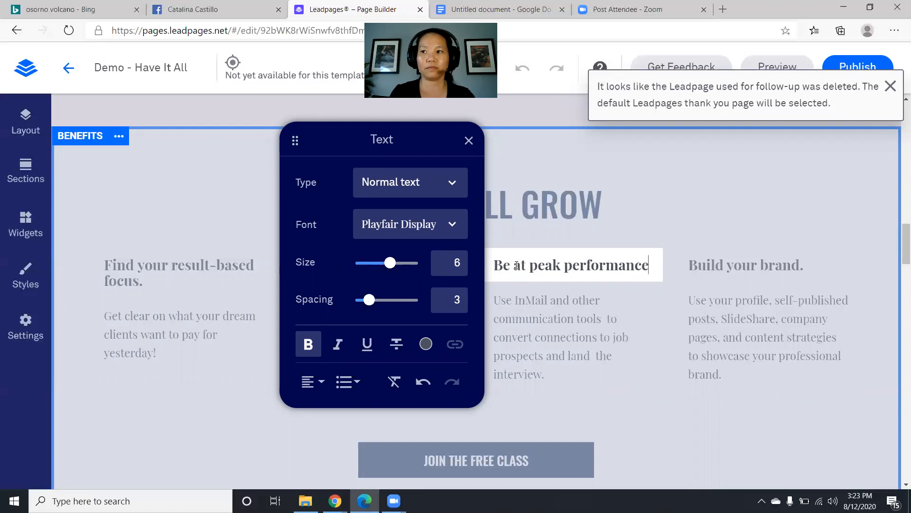
- Set the third description to 'Invigorate the part of your brain… spark big-picture thinking.'
triple_click(589, 328)
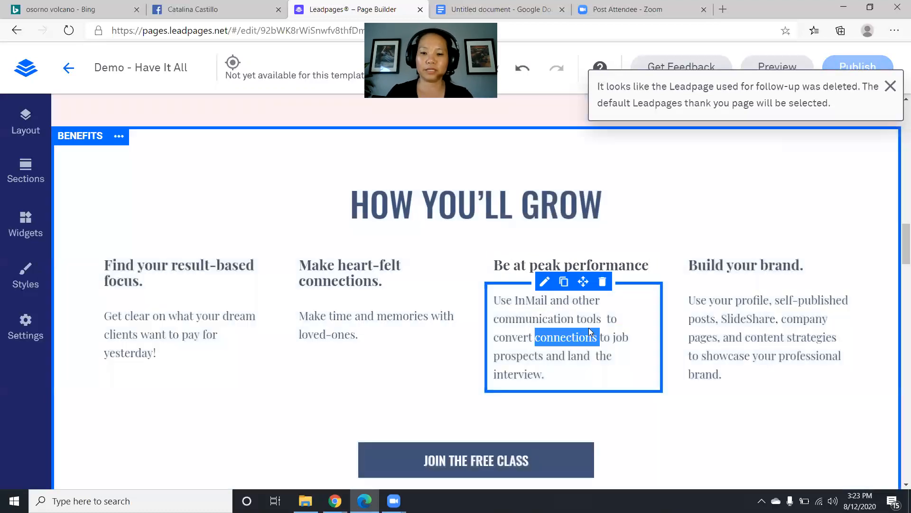
type("Invi")
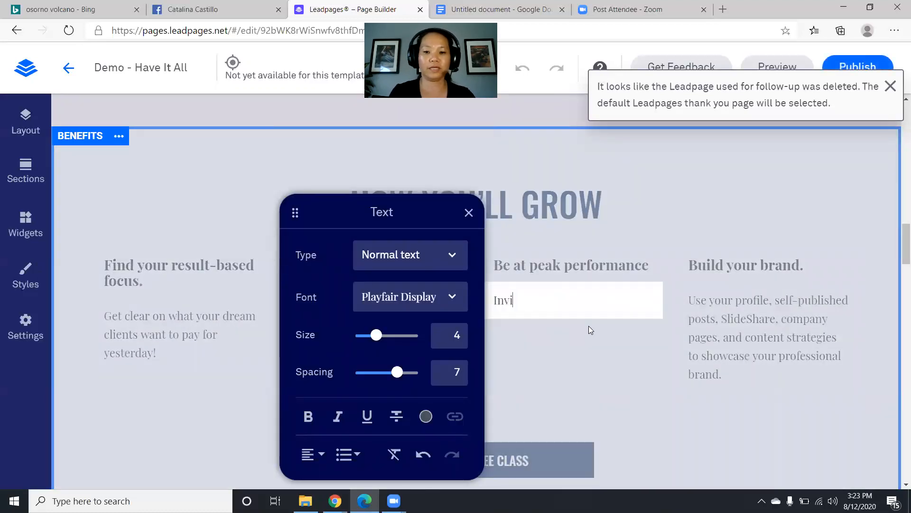
type("gorate t")
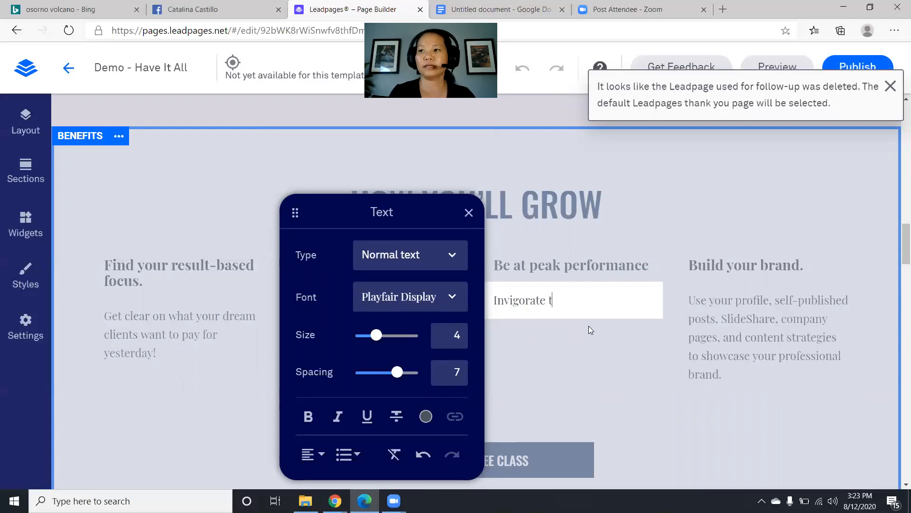
type("he part of your brain ")
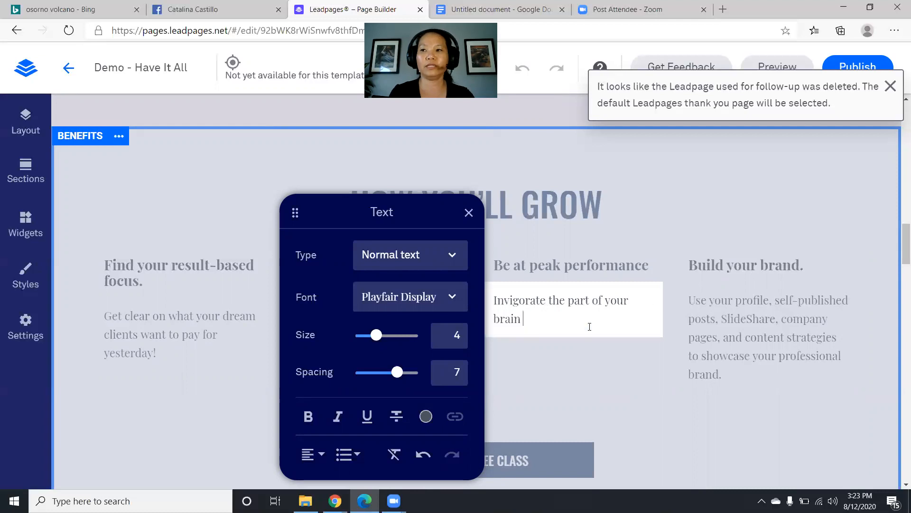
type("to allow")
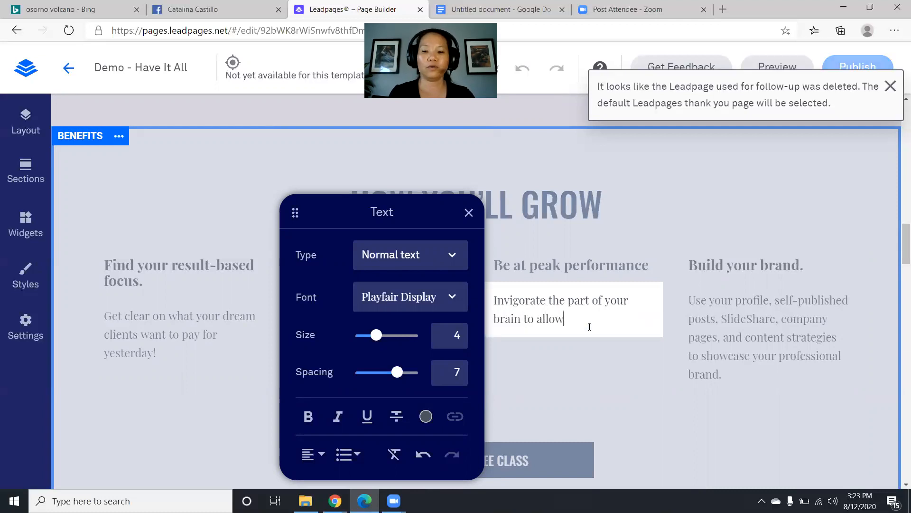
type(" stress to ")
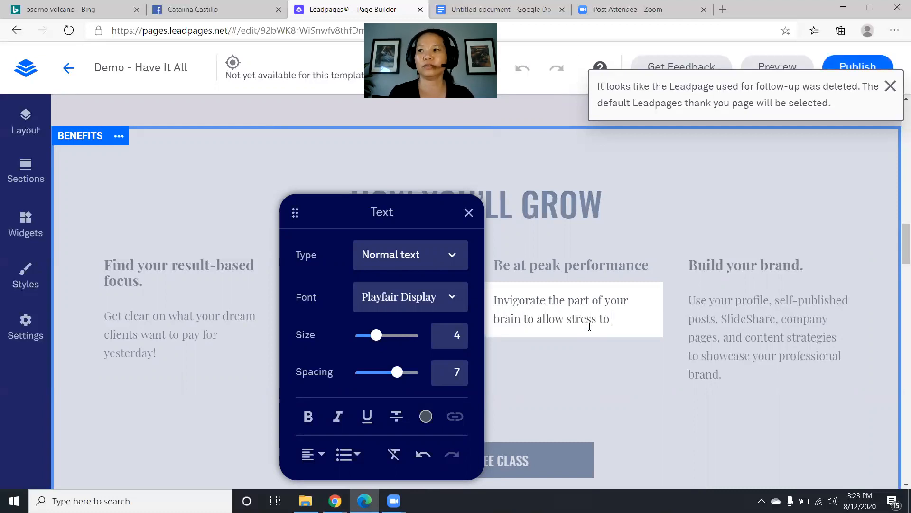
type("pass through ")
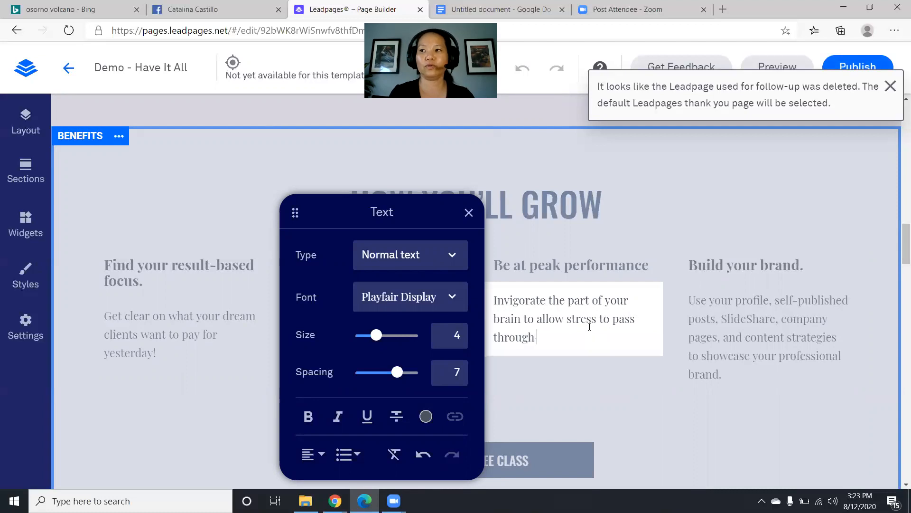
type("and ")
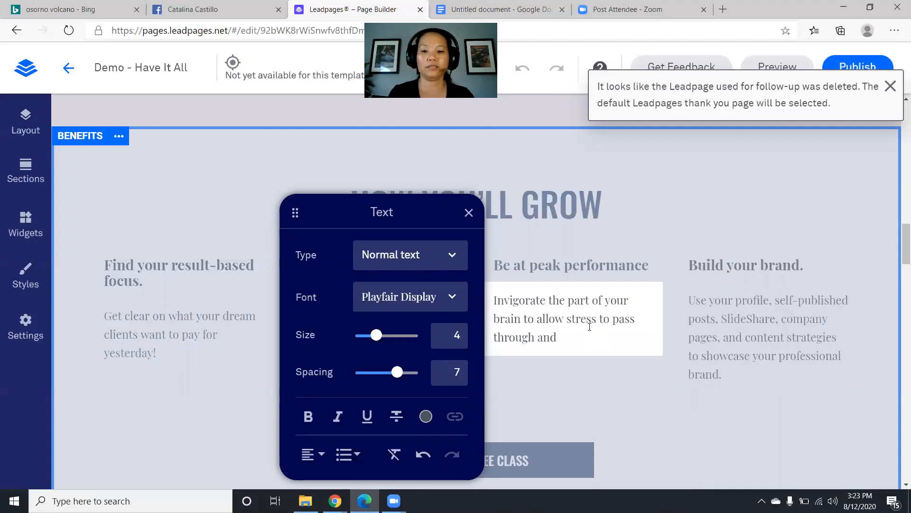
type("to spark")
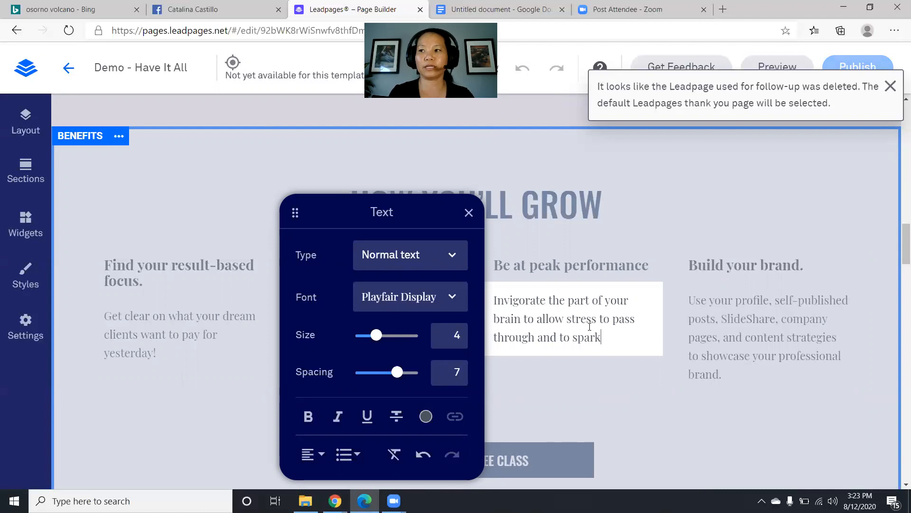
type(" big-picture ")
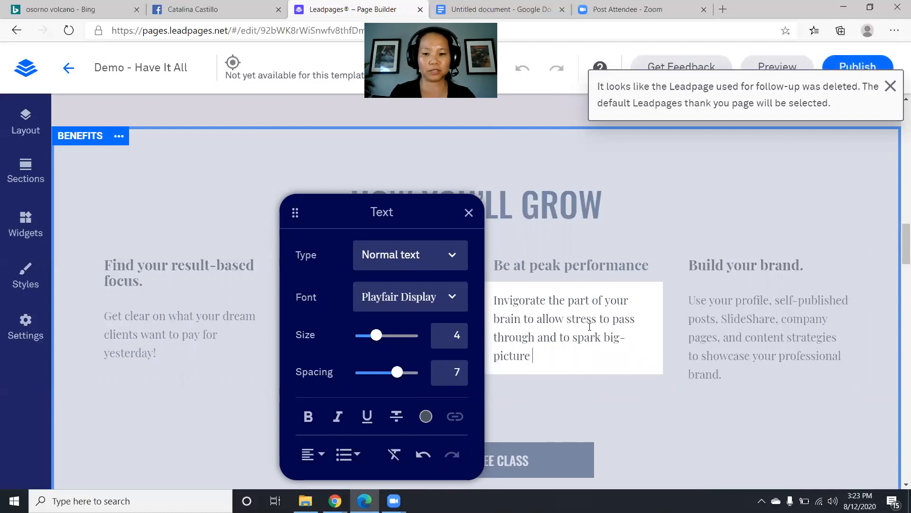
type("thinking.")
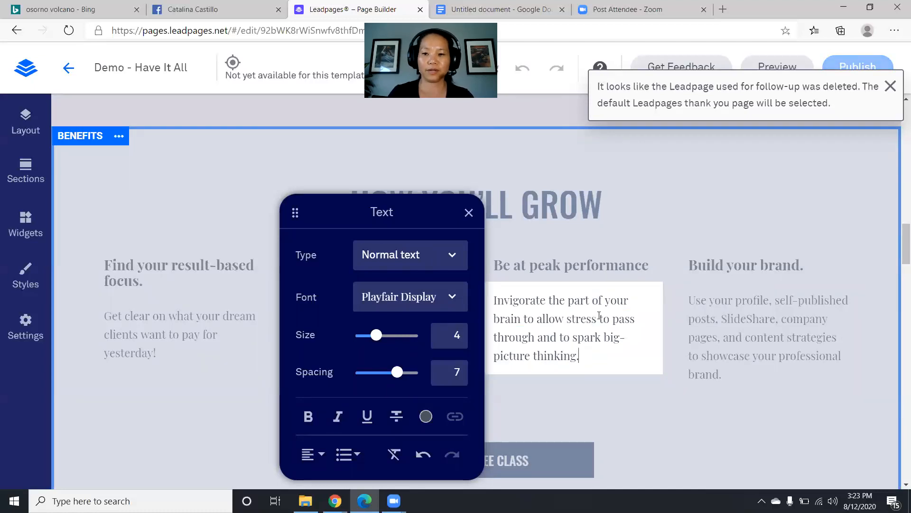
double_click(717, 264)
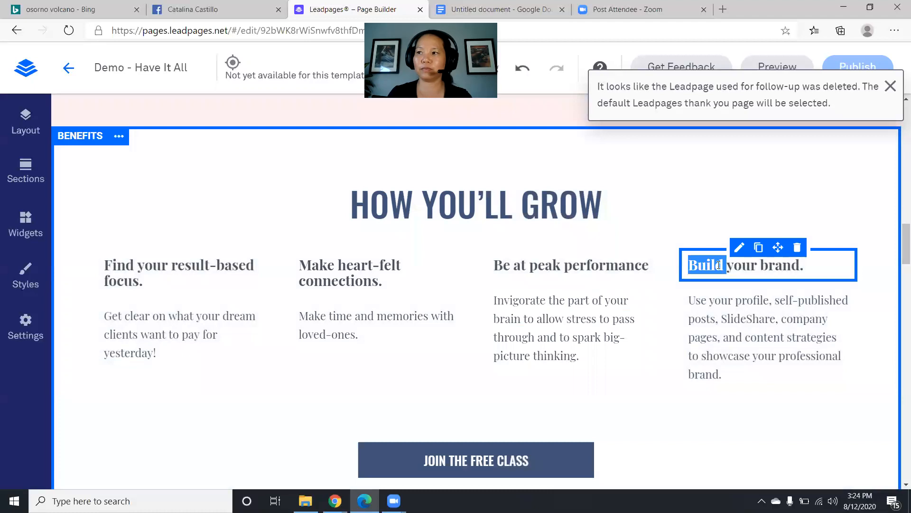
- Rewrite 'Build your brand.' as 'Maximize your day.' with its new 'Use powerful tool…' description
triple_click(772, 264)
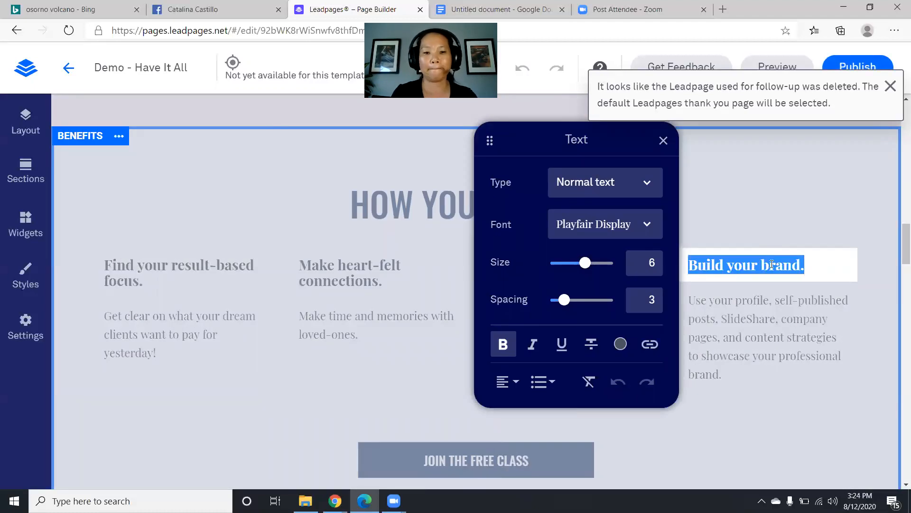
type("Maximize your day.")
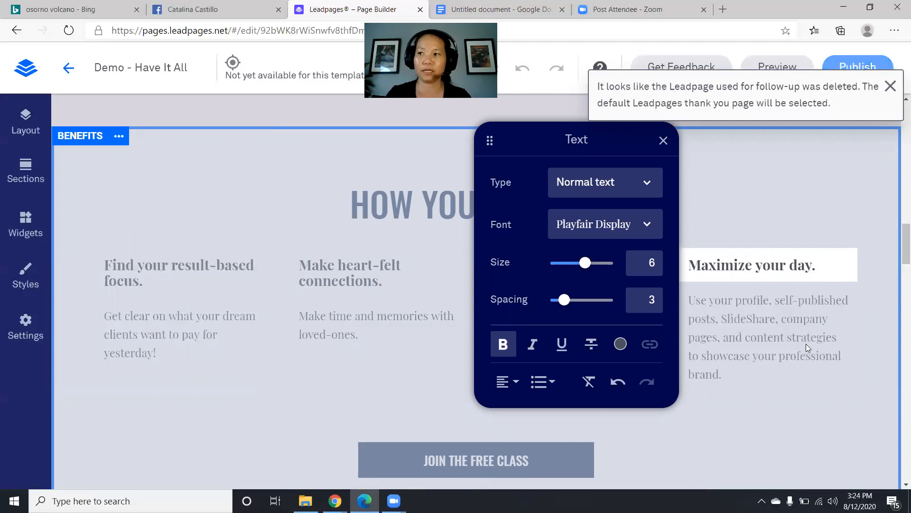
double_click(807, 344)
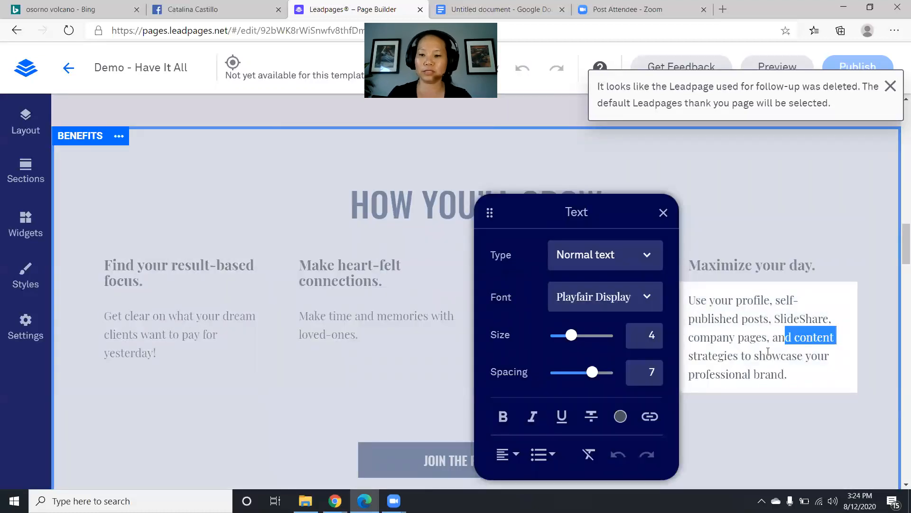
triple_click(737, 375)
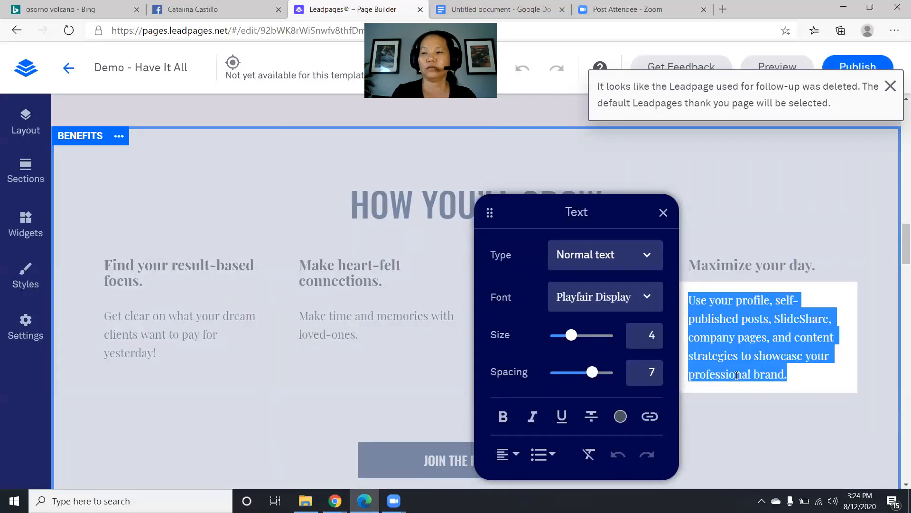
type("Yo")
key("BackSpace")
key("BackSpace")
type("Use powerful tool to allow AL")
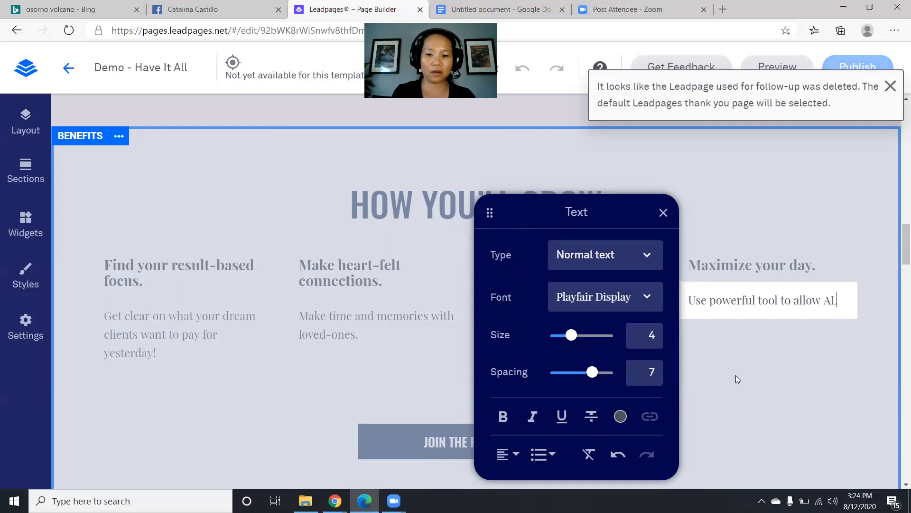
type("L the important")
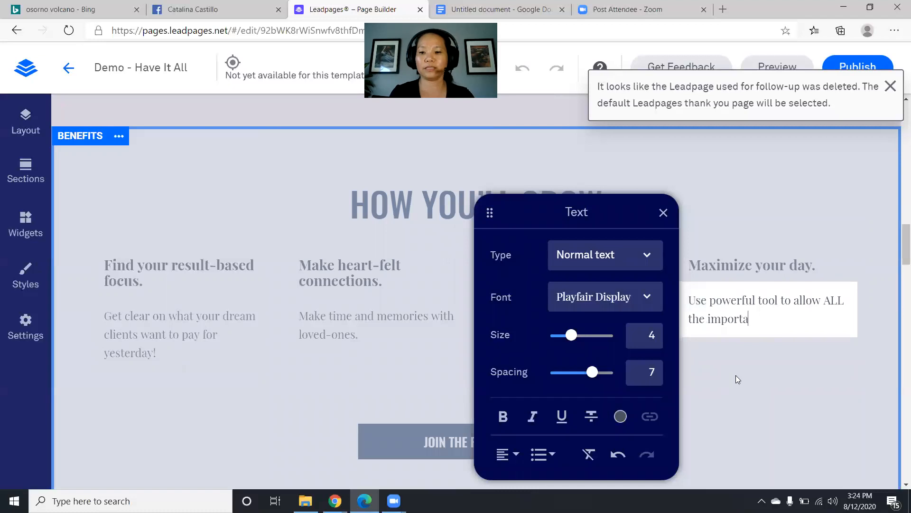
key("BackSpace")
key("BackSpace")
type("nt things")
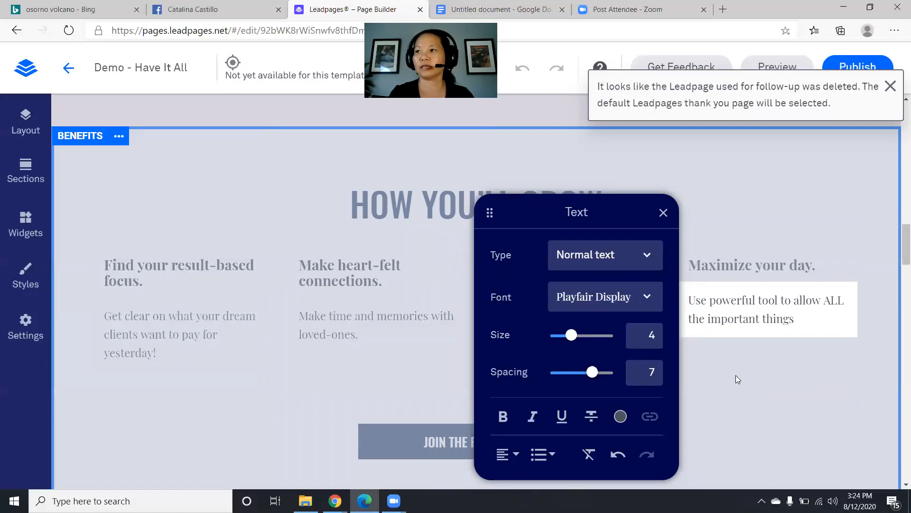
type(" in your lif")
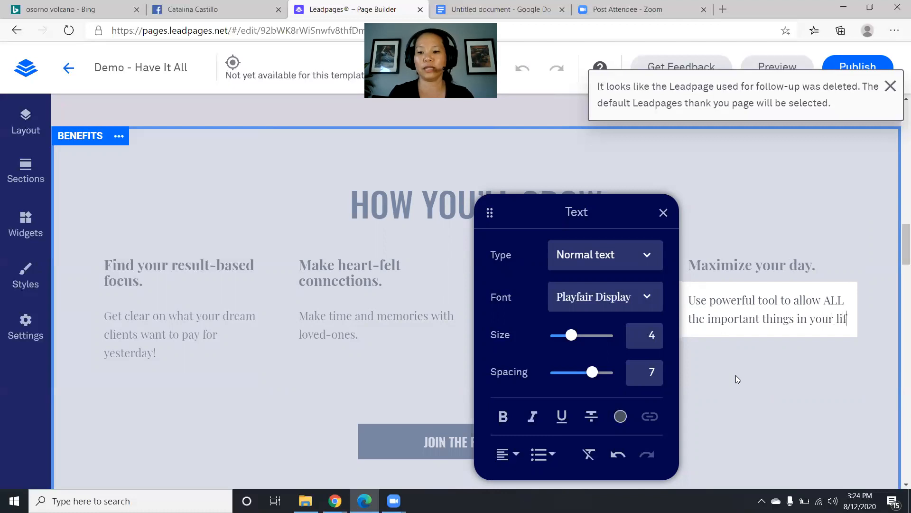
type("e!")
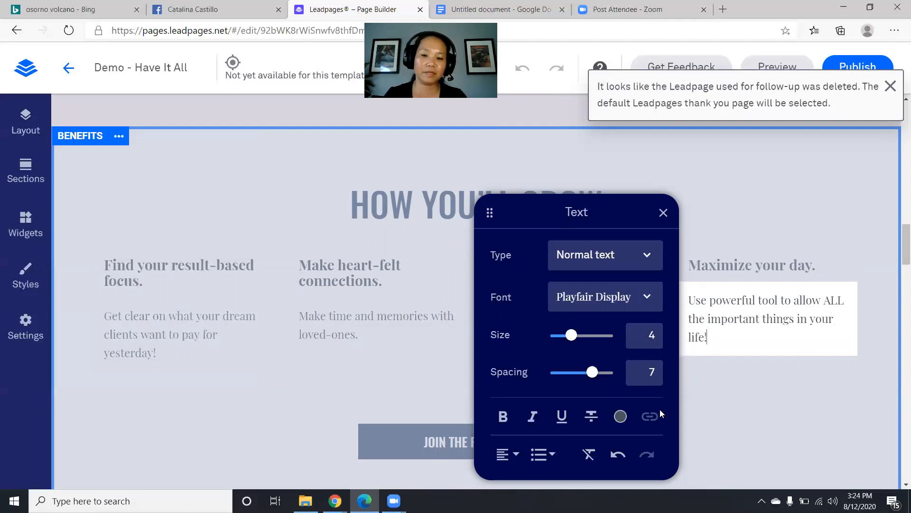
left_click(362, 385)
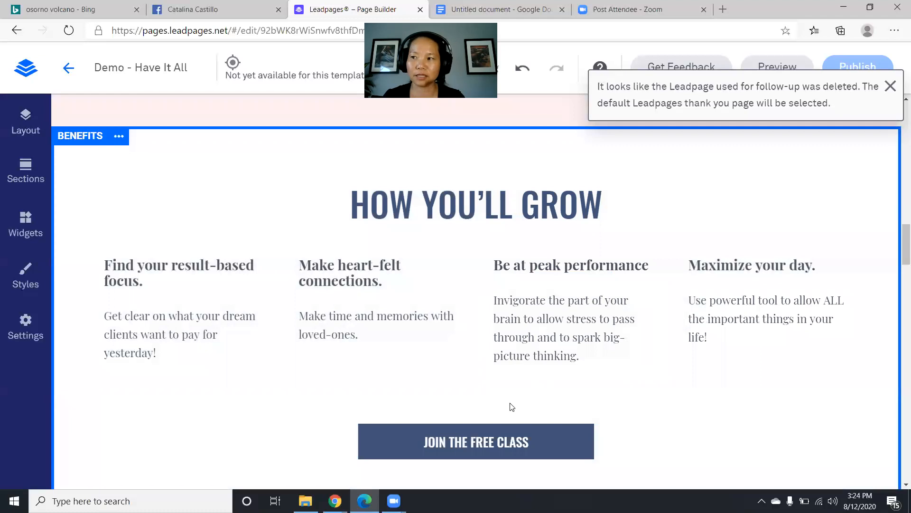
scroll(512, 407, "down", 1)
mouse_move(451, 388)
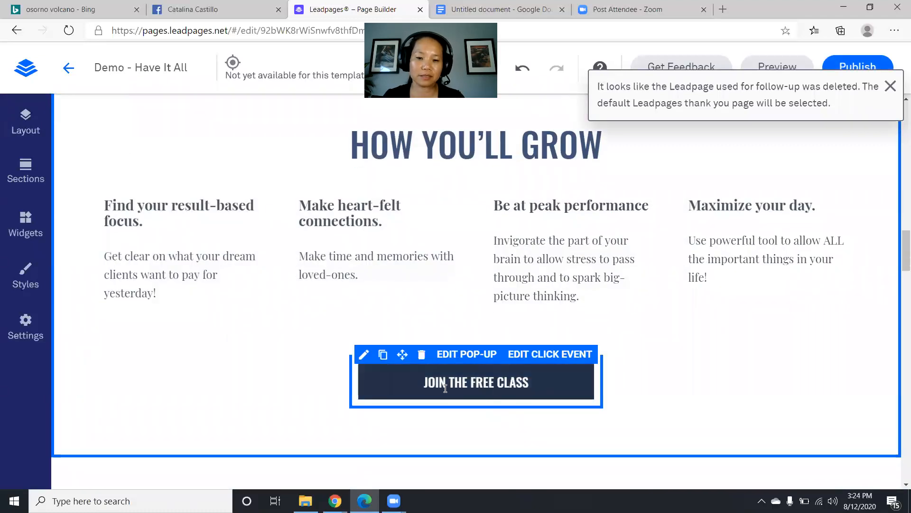
left_click(469, 362)
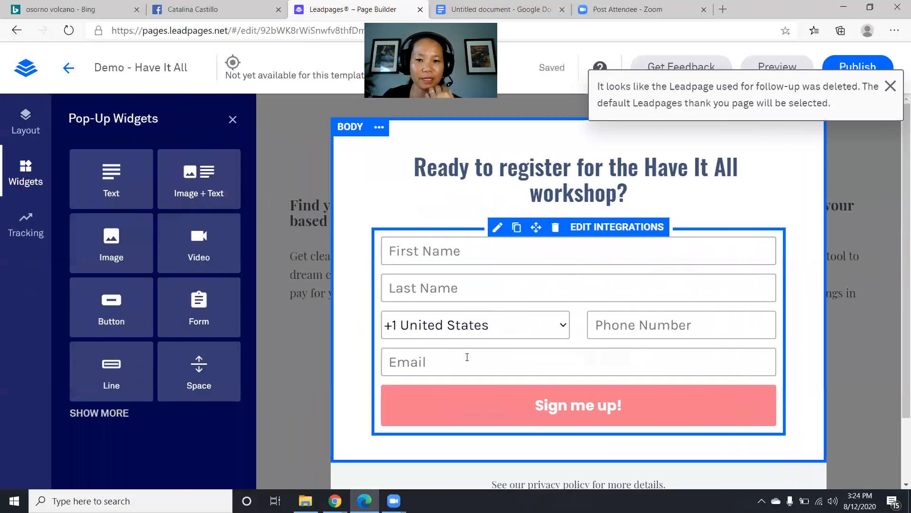
left_click(293, 378)
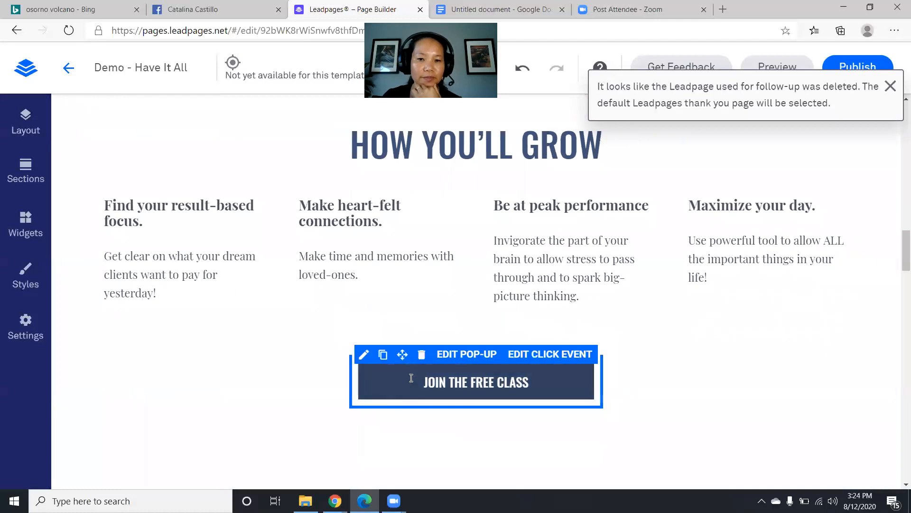
scroll(388, 393, "down", 5)
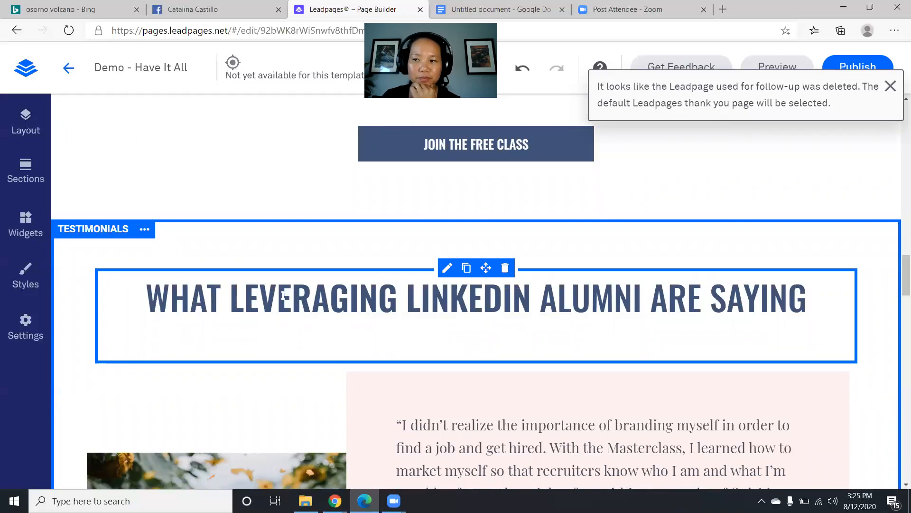
- Replace LEVERAGING LINKEDIN in the testimonials headline with HAVE IT ALL
left_click_drag(231, 300, 529, 301)
type("h")
key("BackSpace")
key("Caps_Lock")
type("HAVE IT ALL")
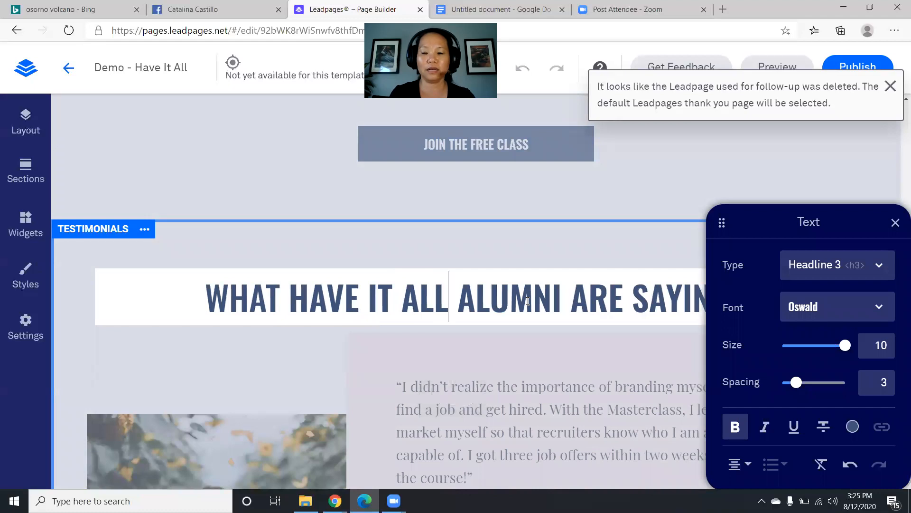
- Change ARE to IS in the headline and close the Text panel
double_click(614, 294)
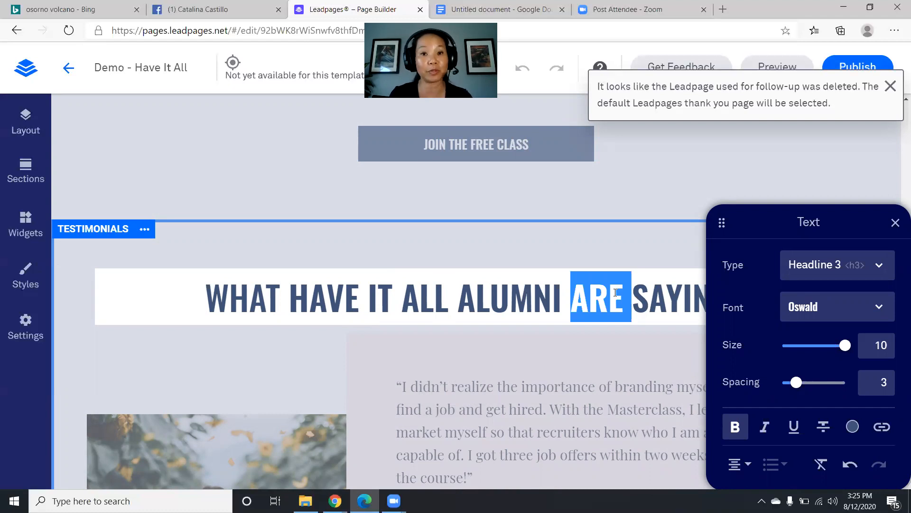
type("IS")
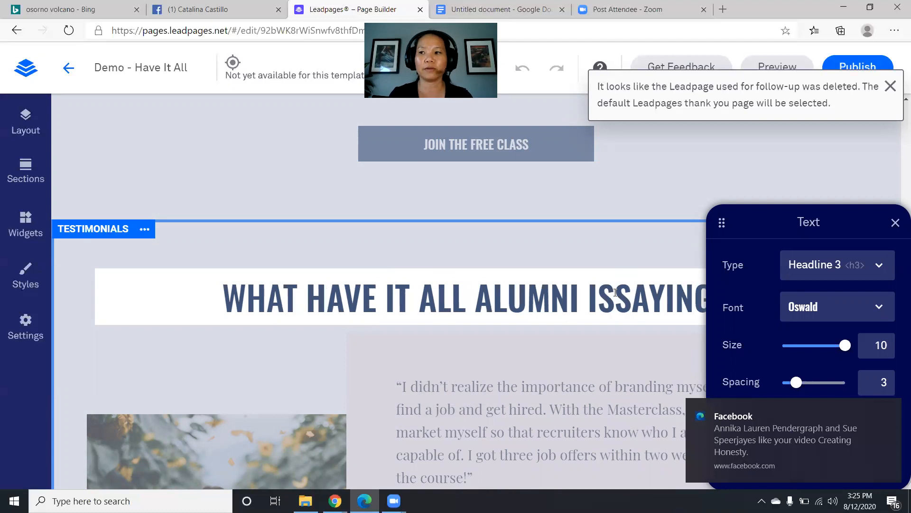
scroll(490, 355, "down", 6)
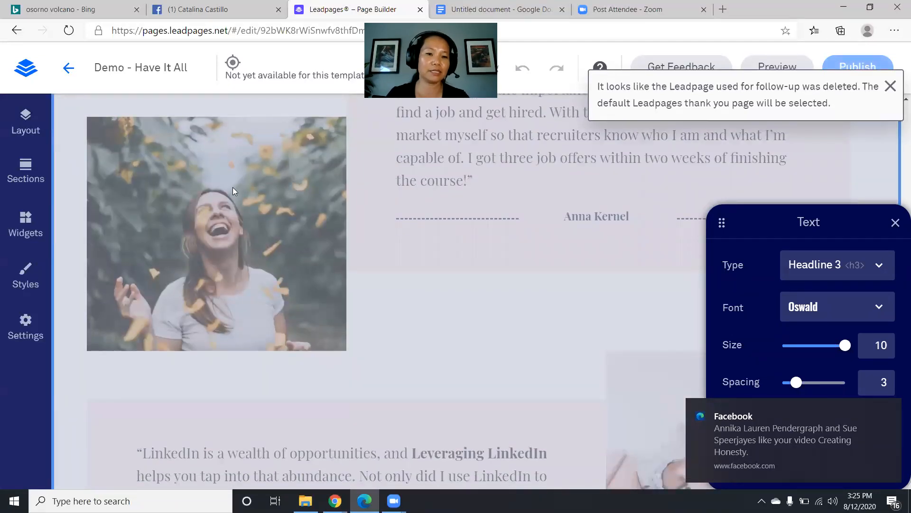
scroll(224, 221, "up", 1)
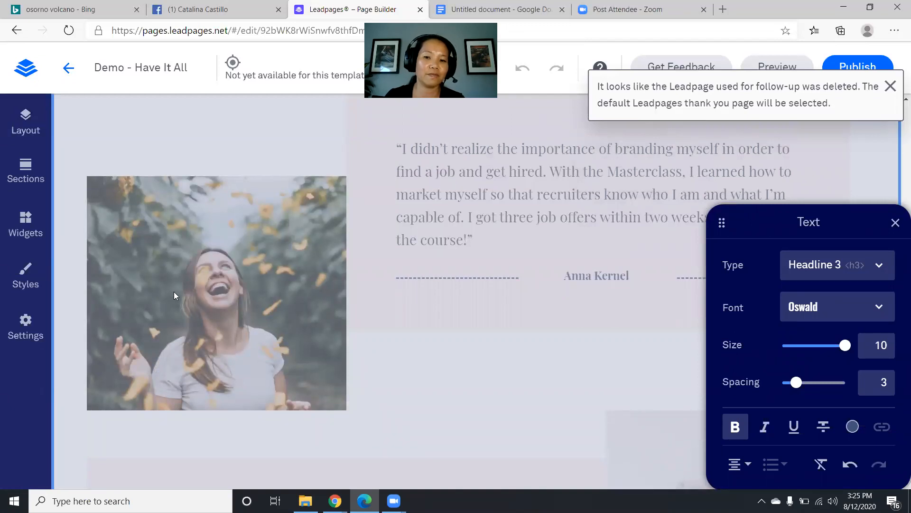
left_click(896, 222)
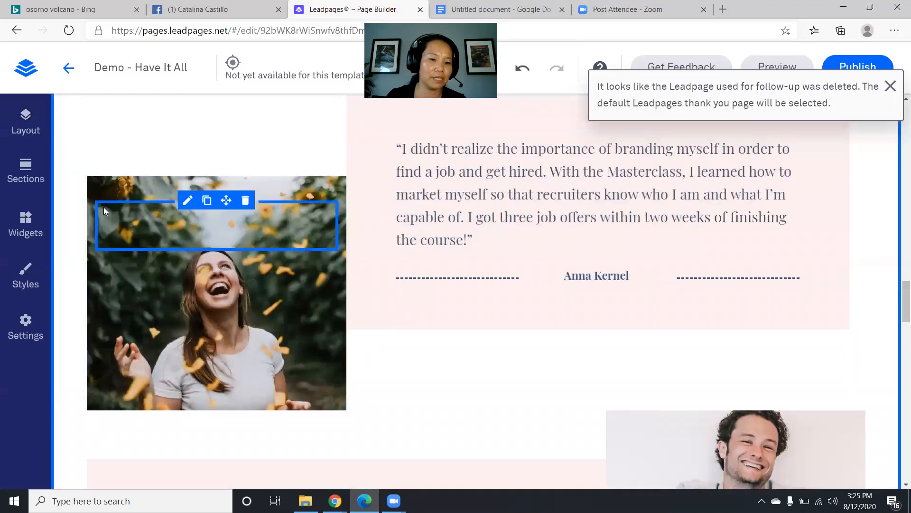
- Open Hero Settings from Sections, toggle its Background options, then return to the Page Layout list
scroll(103, 207, "up", 1)
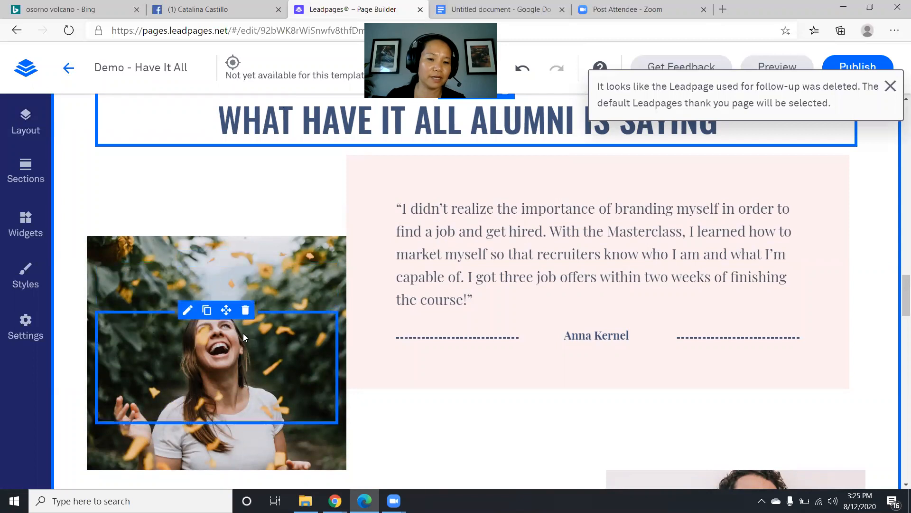
left_click(187, 310)
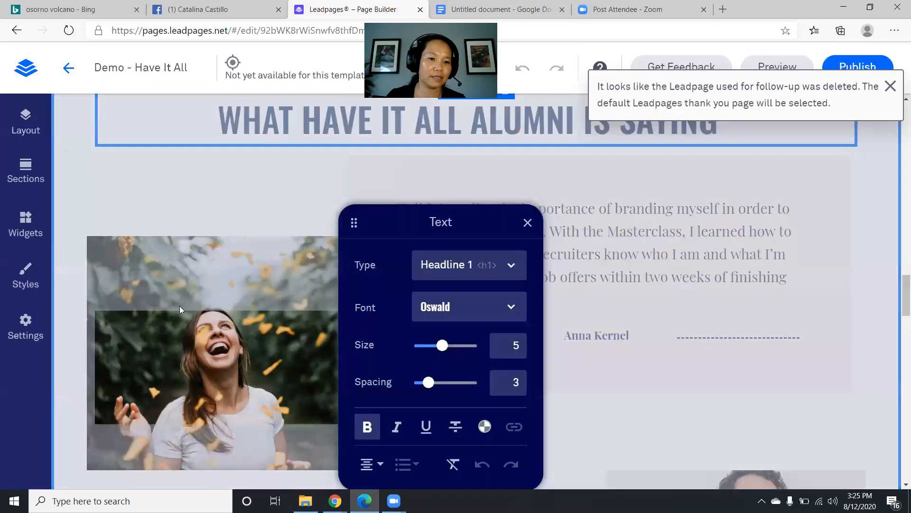
left_click(26, 172)
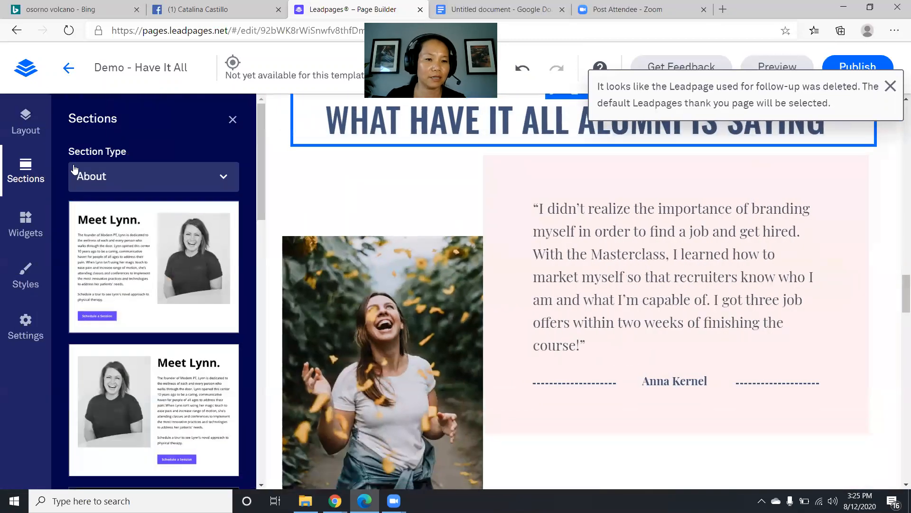
left_click(31, 131)
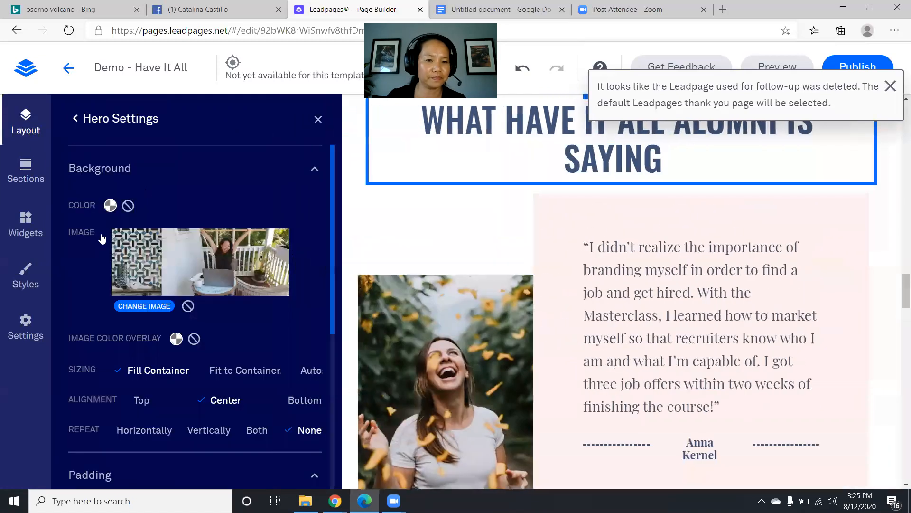
left_click(315, 172)
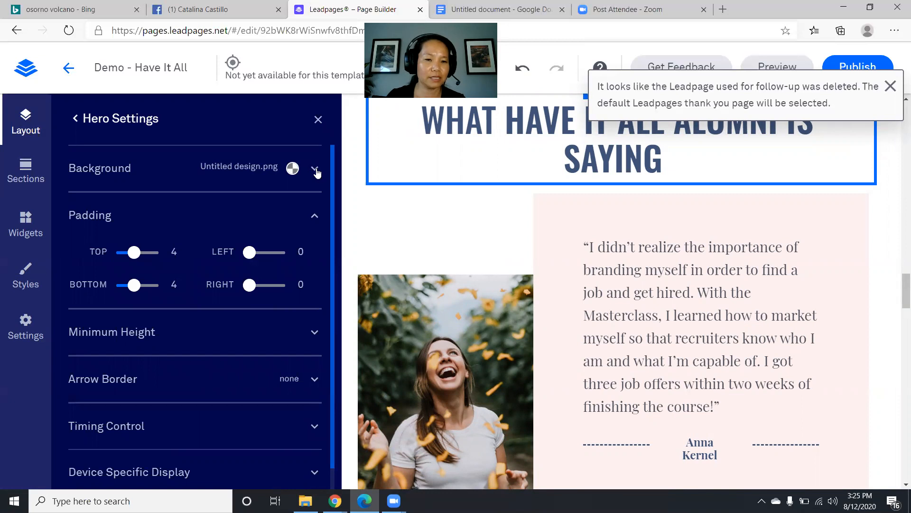
left_click(315, 170)
left_click(315, 170)
left_click(77, 122)
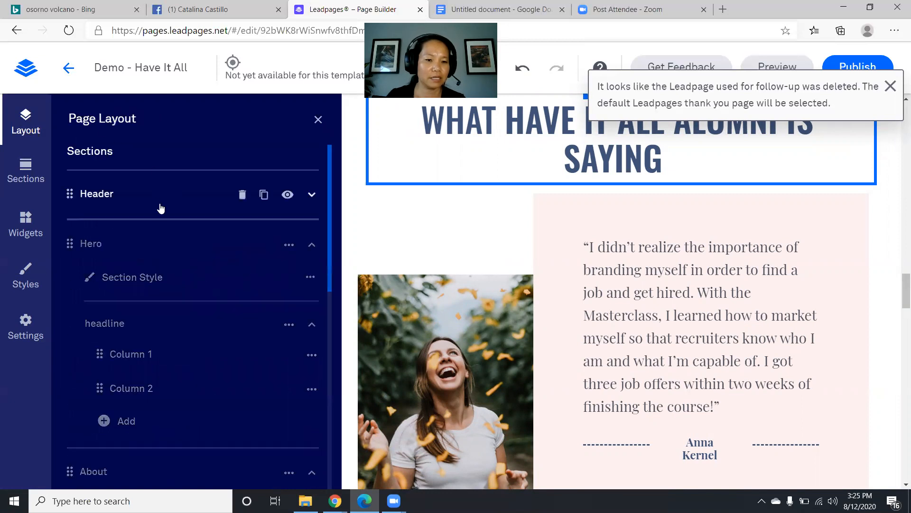
- Collapse Hero and About, then expand Testimonials > Row 2 in the layout list
left_click(311, 246)
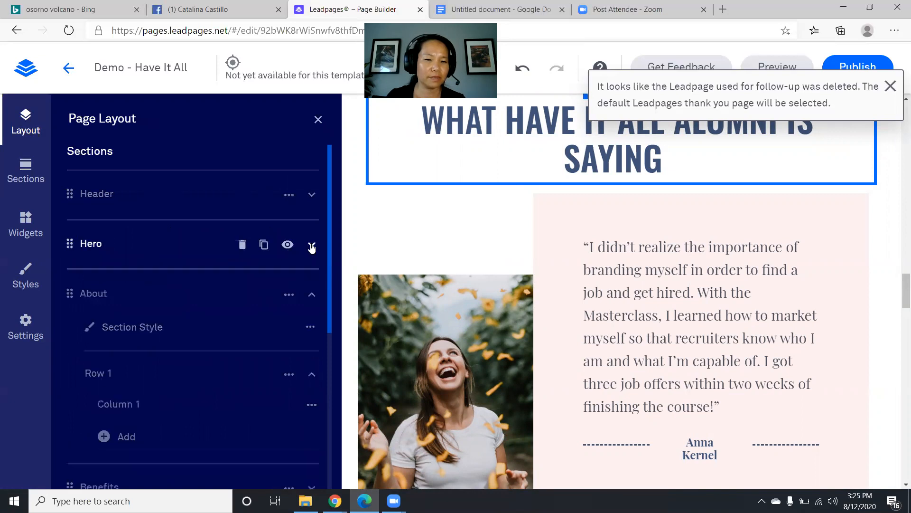
scroll(205, 303, "down", 1)
left_click(312, 243)
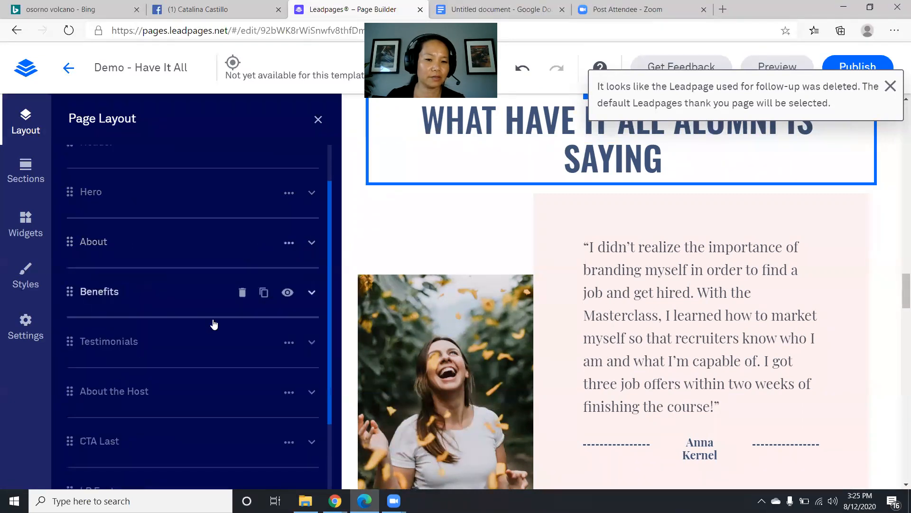
left_click(132, 347)
scroll(145, 345, "down", 1)
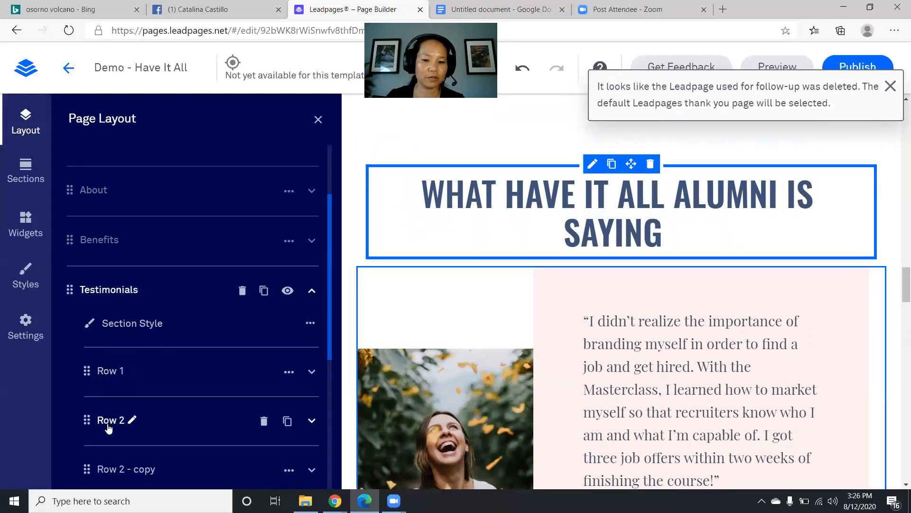
scroll(109, 425, "down", 2)
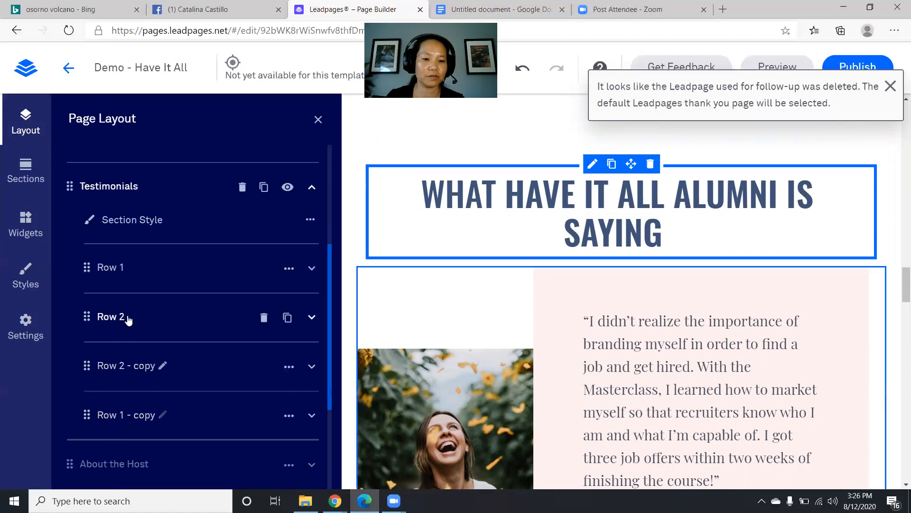
left_click(109, 321)
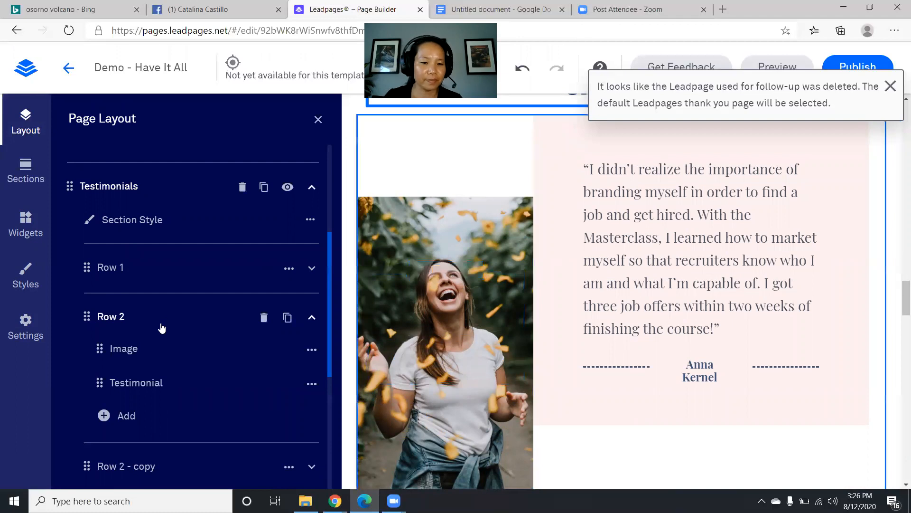
- Swap the testimonial image for thomas.png from the image library
left_click(124, 351)
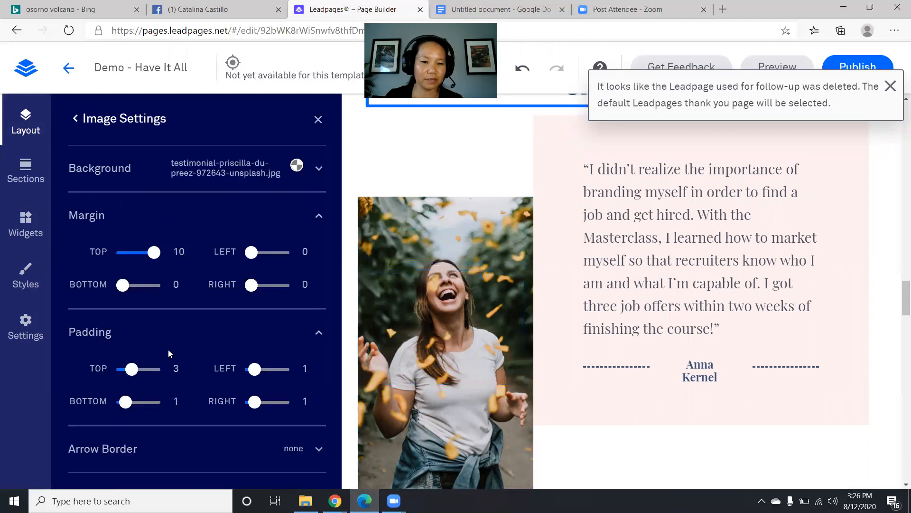
left_click(231, 178)
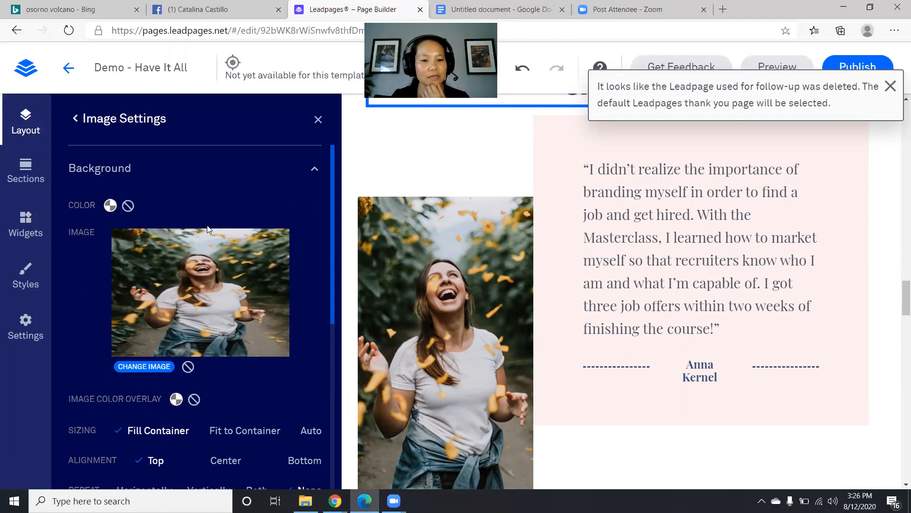
left_click(141, 367)
left_click(581, 248)
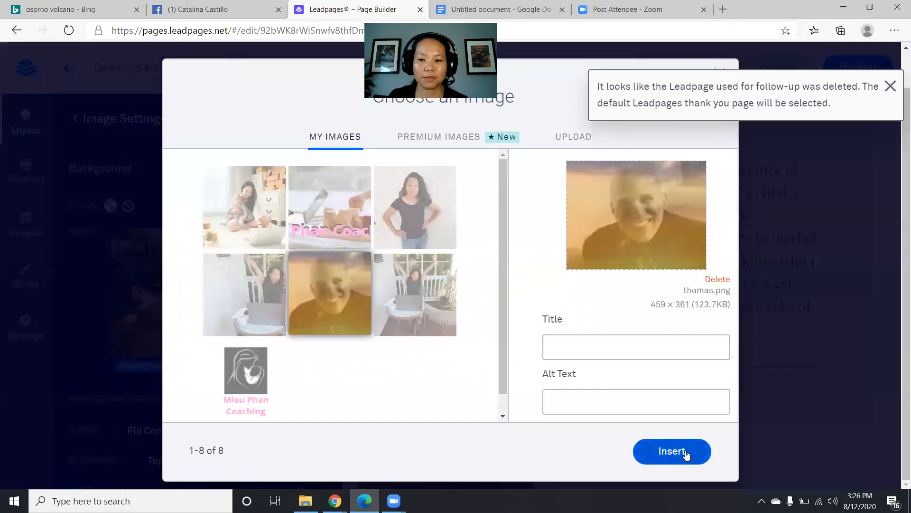
left_click(686, 452)
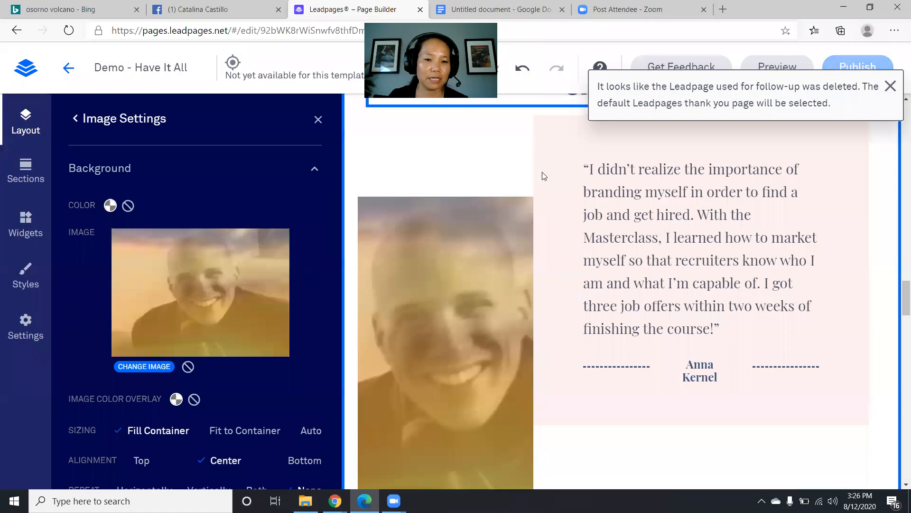
left_click(703, 361)
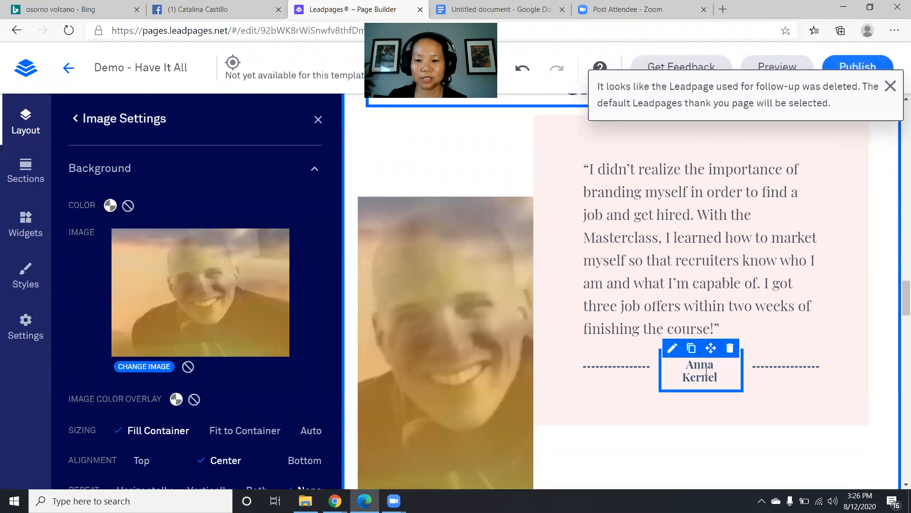
- Type the new alumnus's name over the testimonial's name line
double_click(706, 372)
type("t")
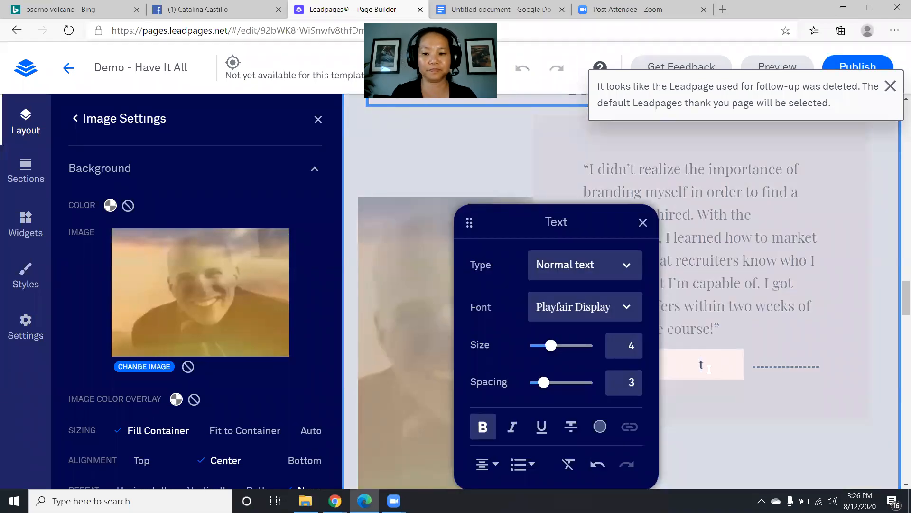
key("Caps_Lock")
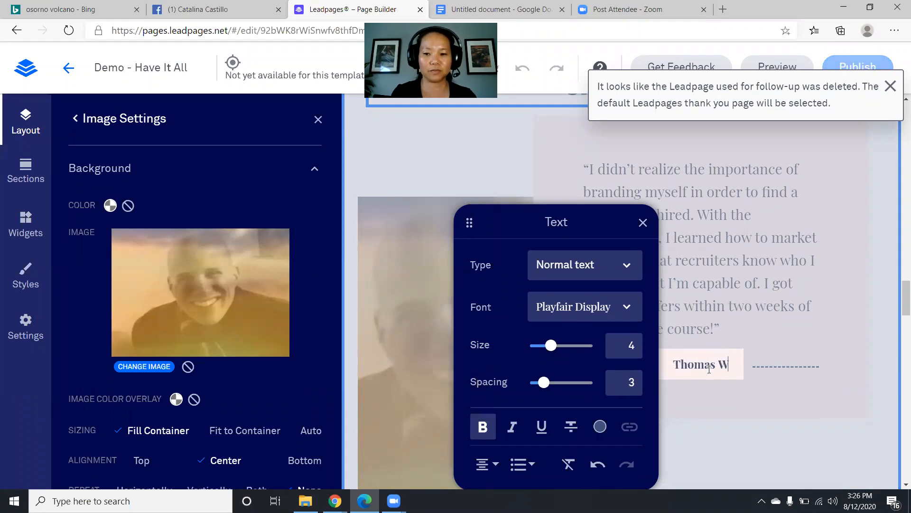
- Rewrite the quote about simple techniques, self-care, the daily grind and family's importance
double_click(719, 212)
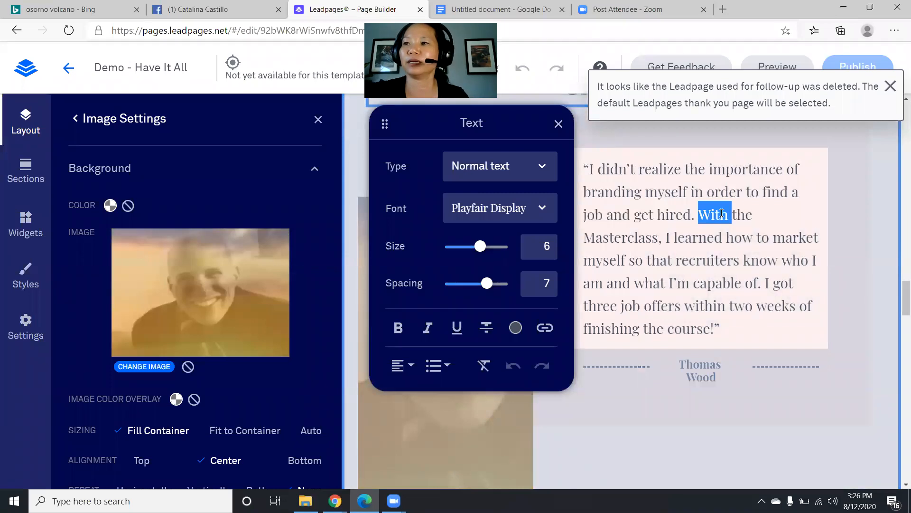
left_click_drag(732, 328, 506, 124)
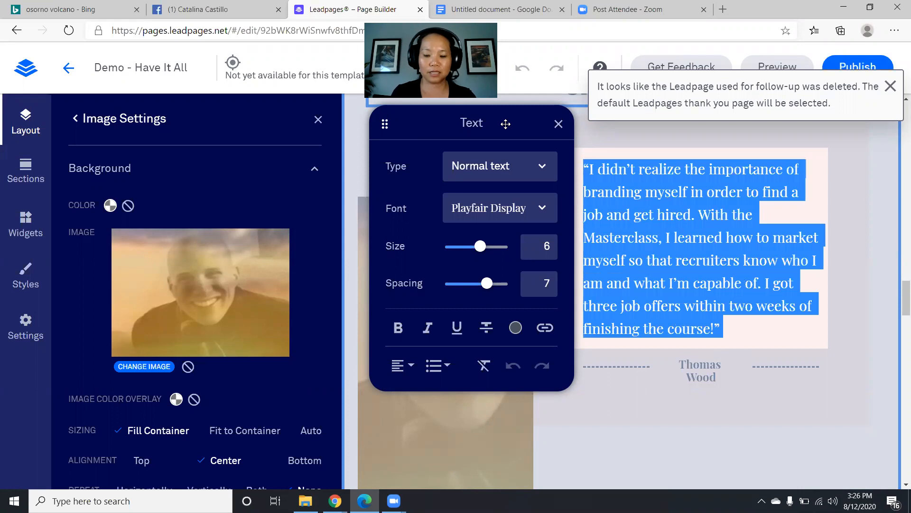
key("Right")
type("'")
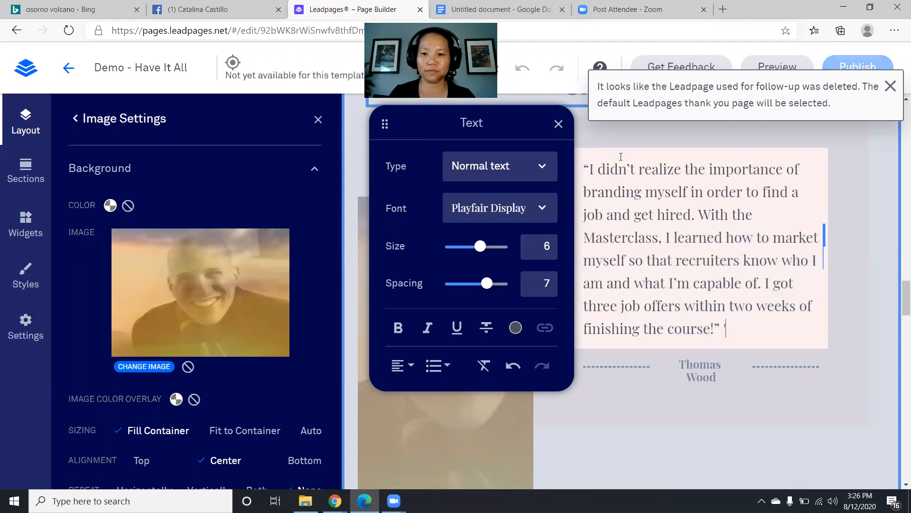
left_click_drag(592, 170, 716, 329)
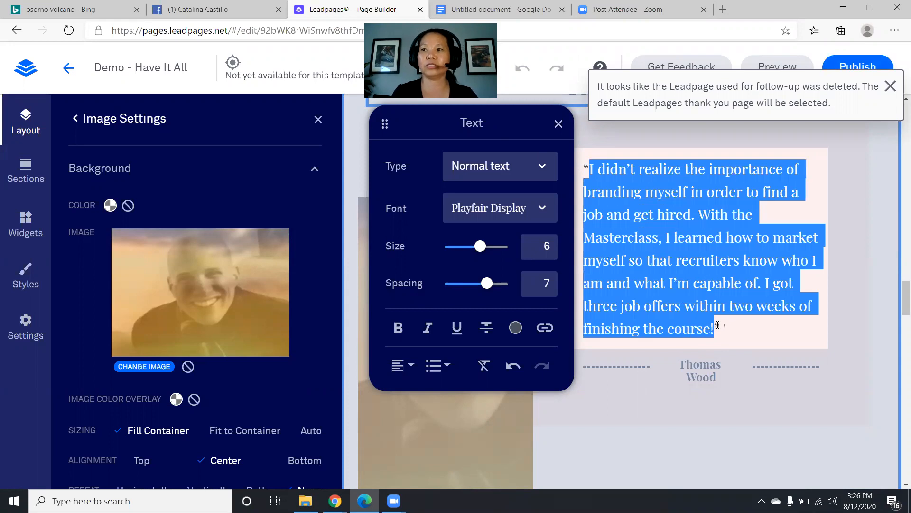
type("She")
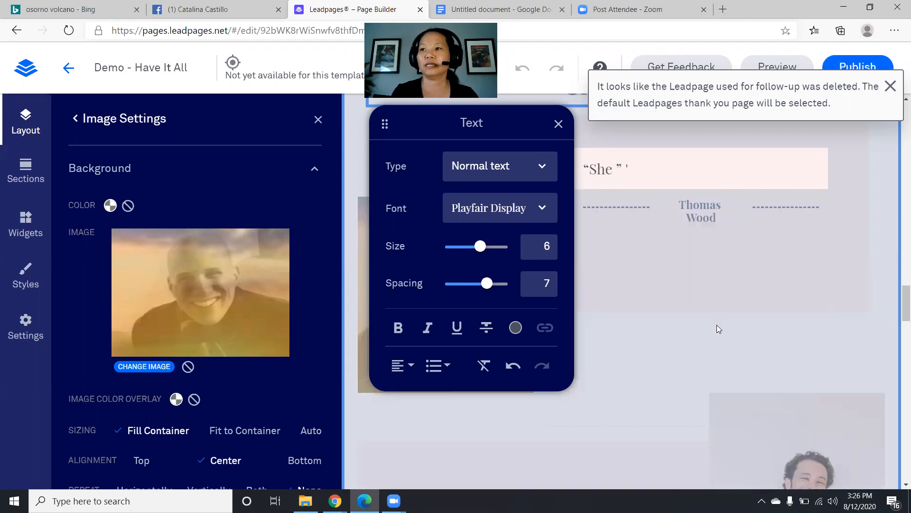
type(" speaks about simple")
key("BackSpace")
key("BackSpace")
key("BackSpace")
type("mple techniquest")
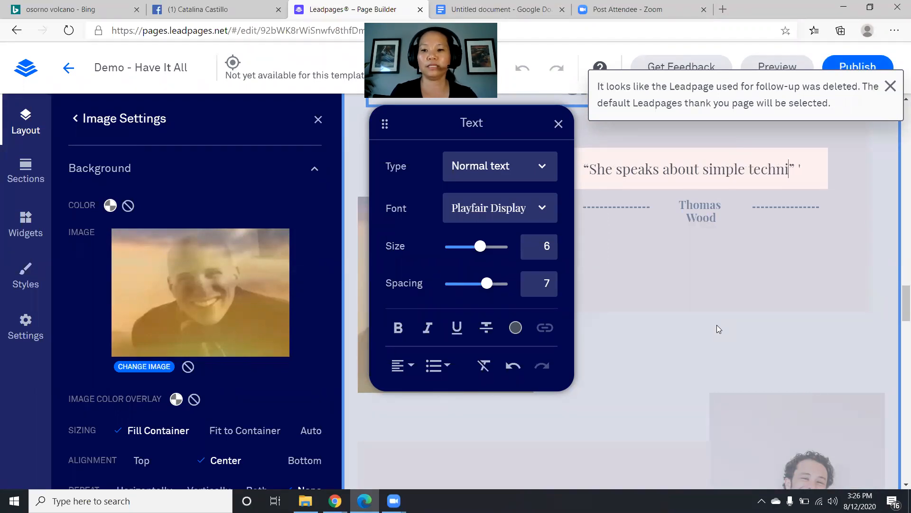
key("BackSpace")
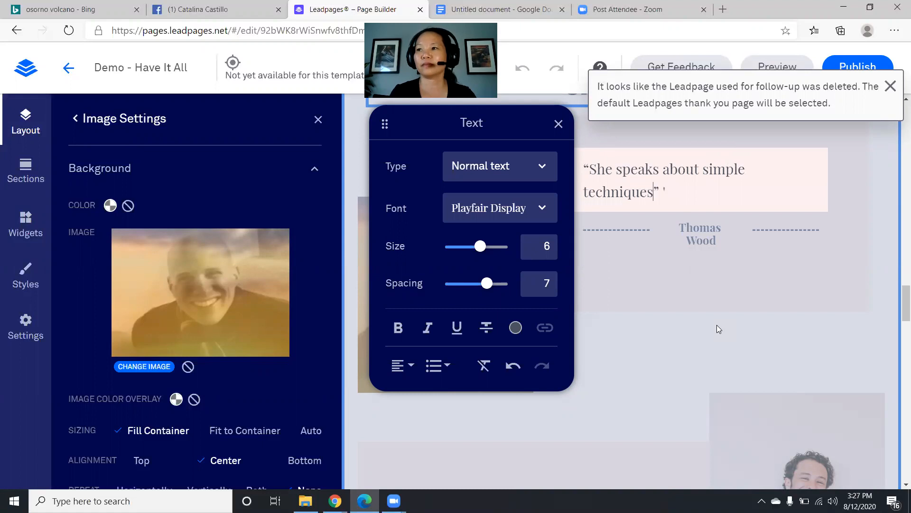
type("we can ")
type("apply eve")
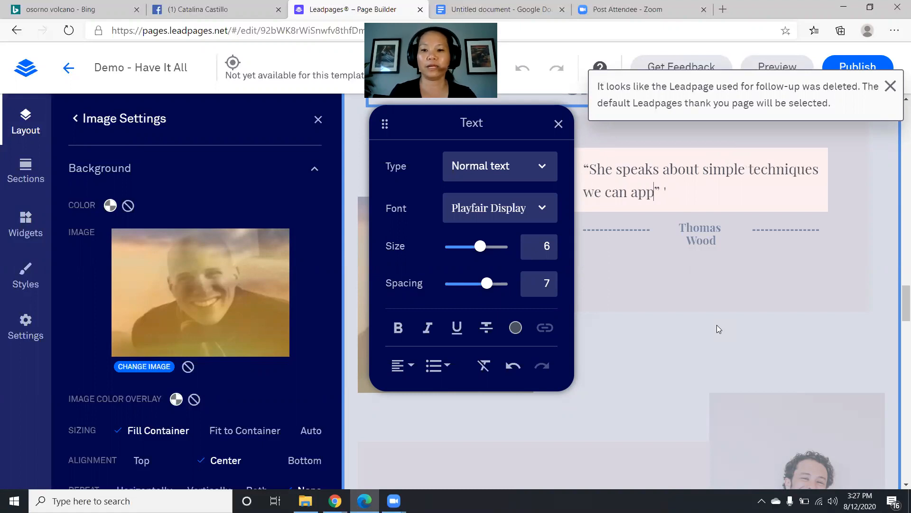
type("n fo")
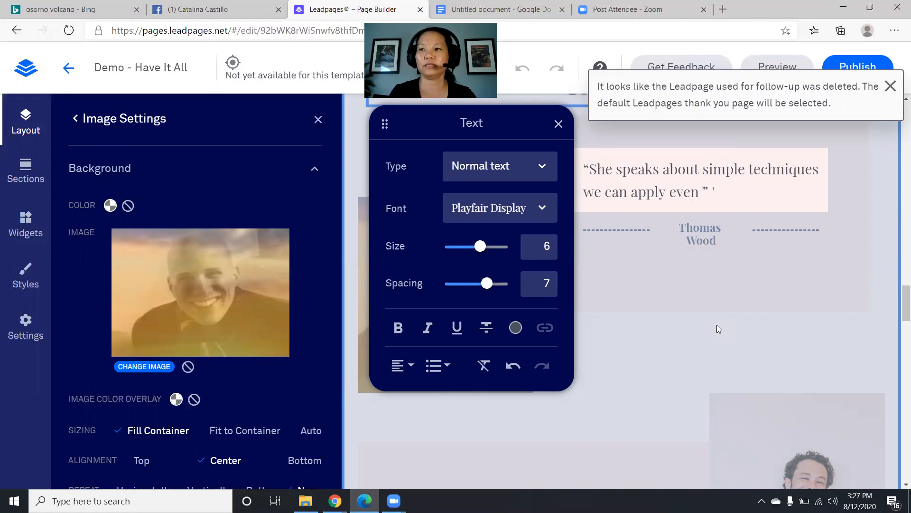
type("r those who are ")
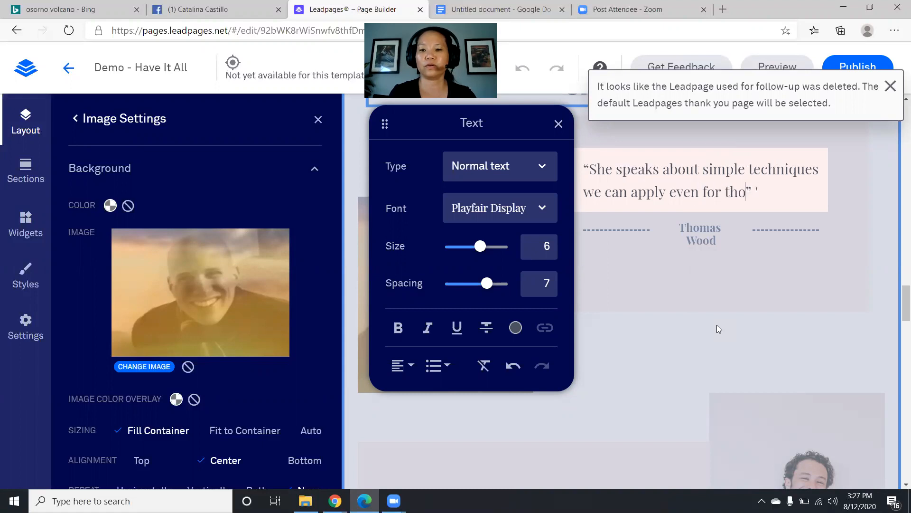
type("working ")
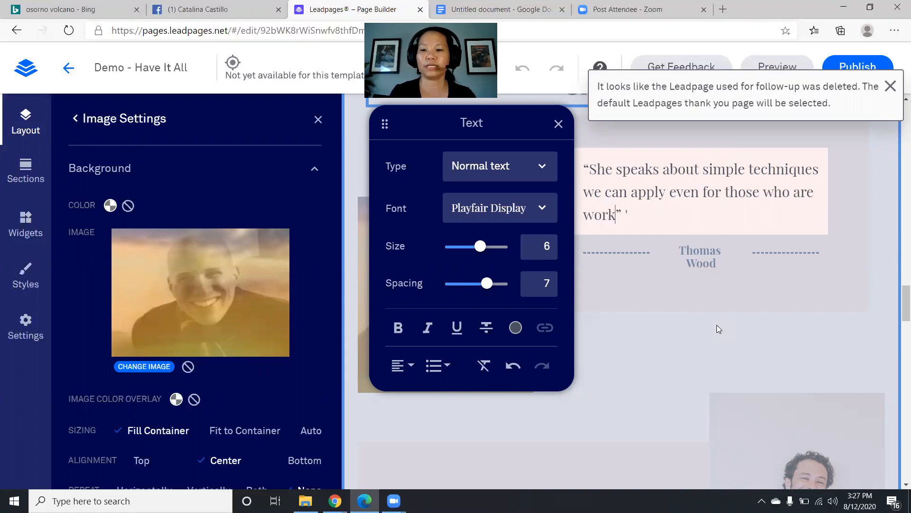
type("busily")
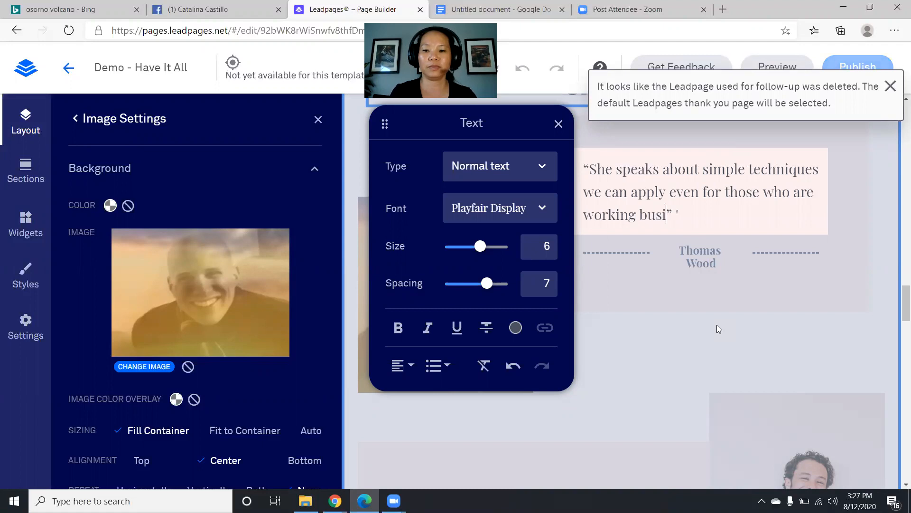
type(", the impo")
type("rtance of self")
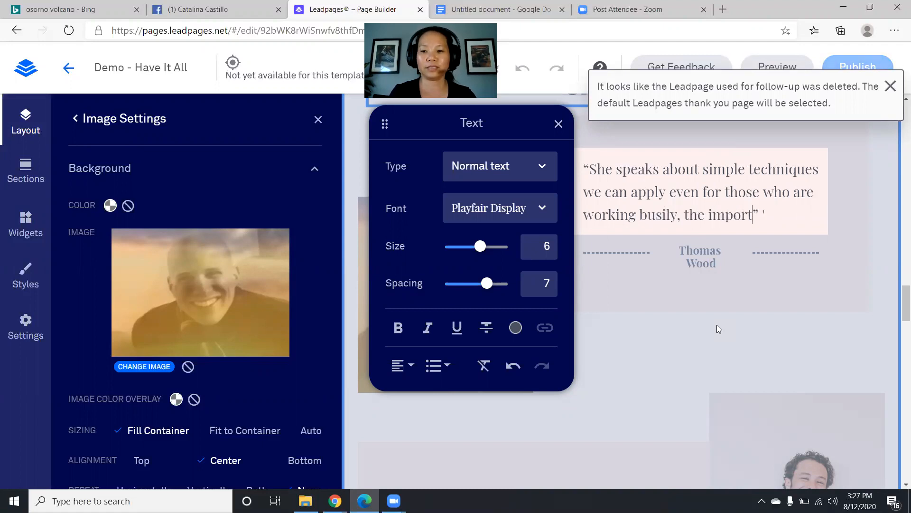
type("-care to ")
type("make sure you ")
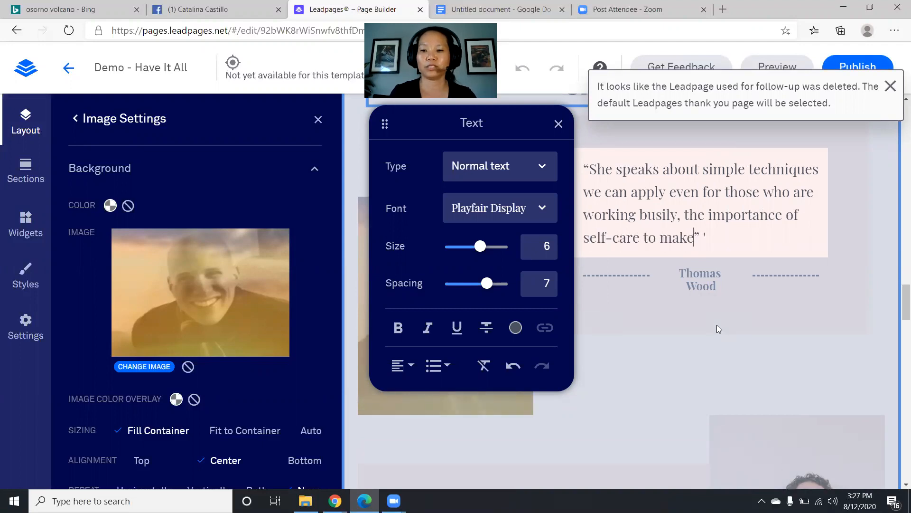
type("are not bogged")
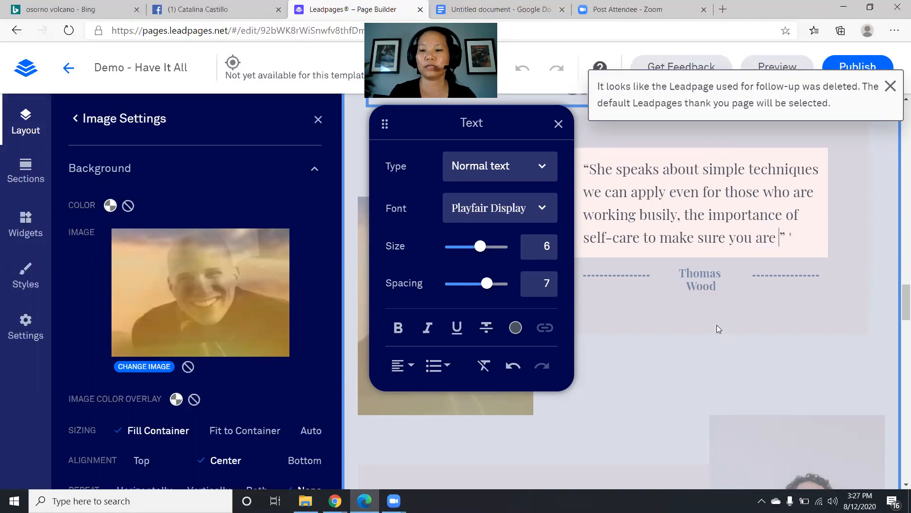
type(" down in yo")
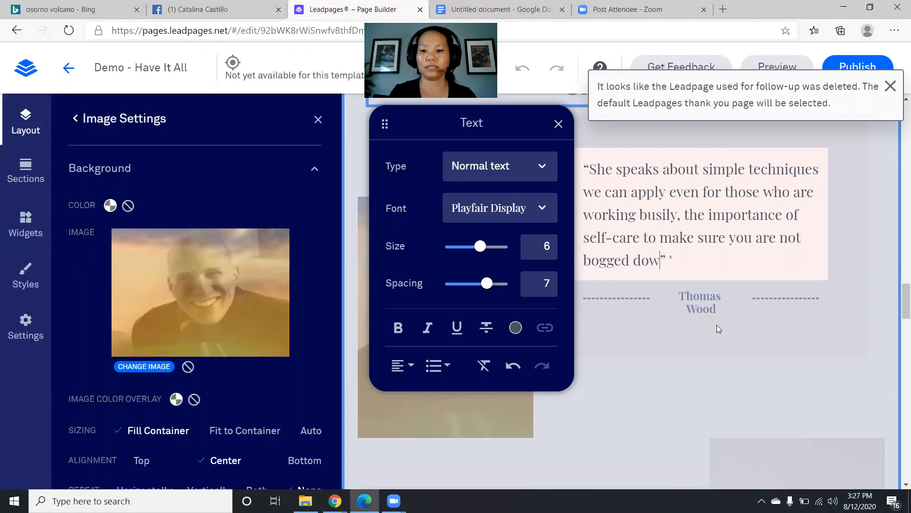
type("ur daily grin")
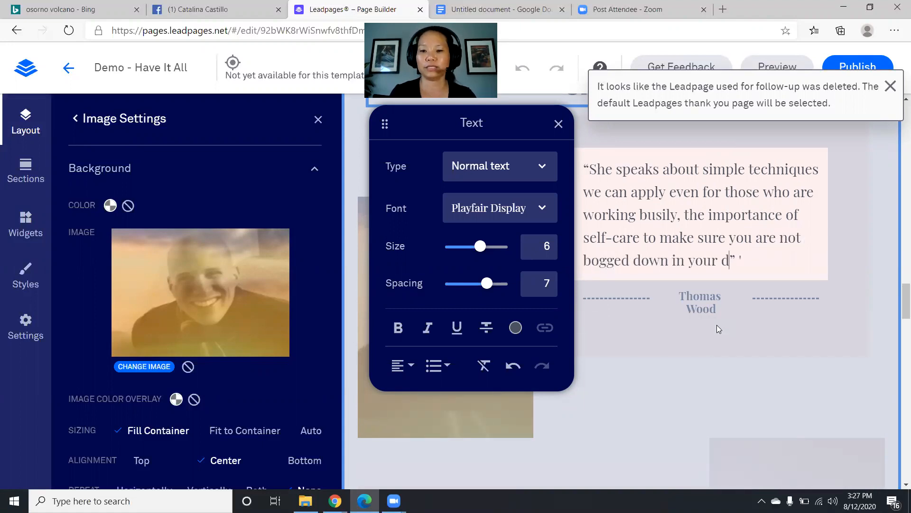
type("d, and the ")
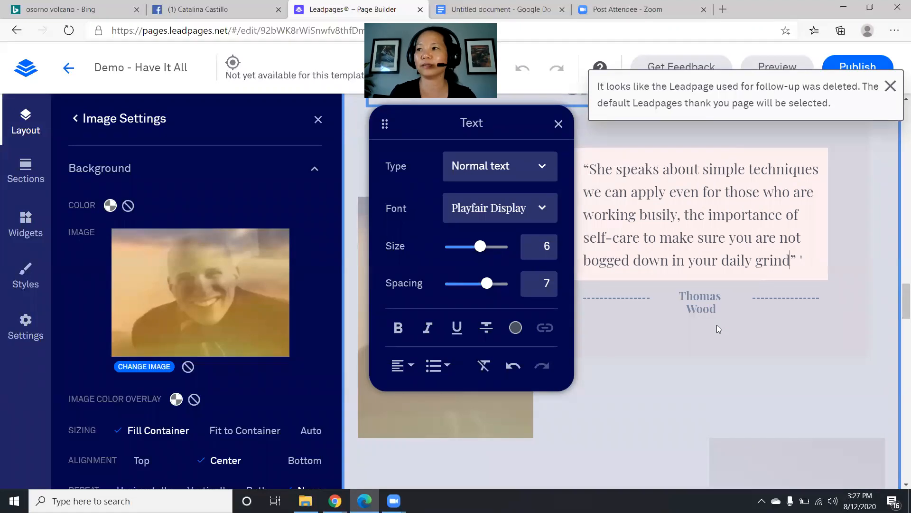
type("importan")
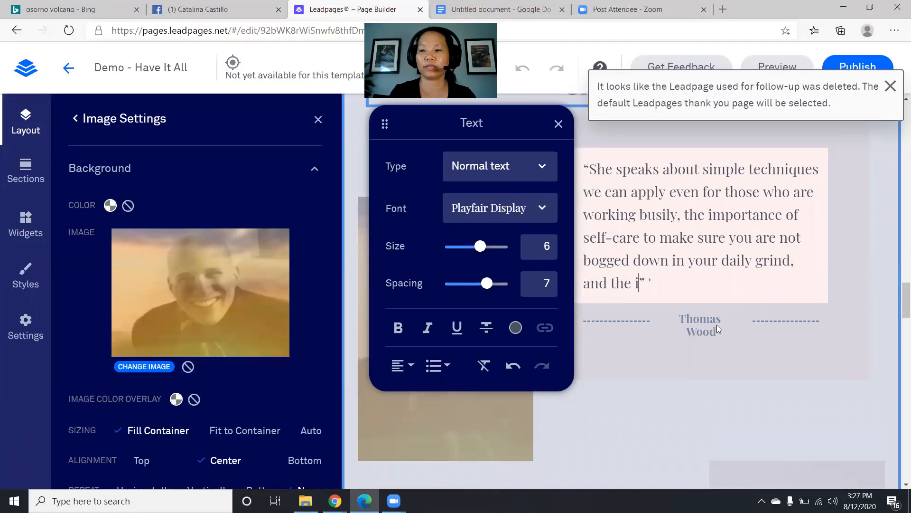
type("ce of fami")
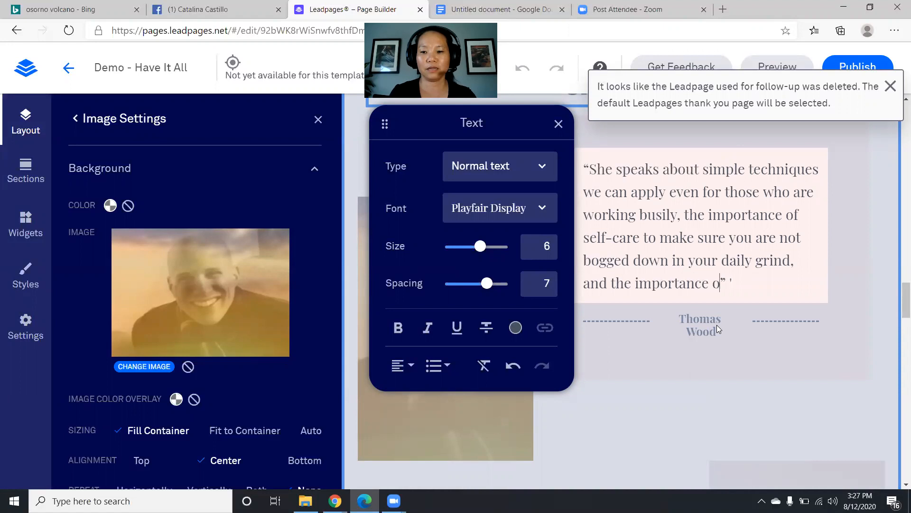
type("ly...")
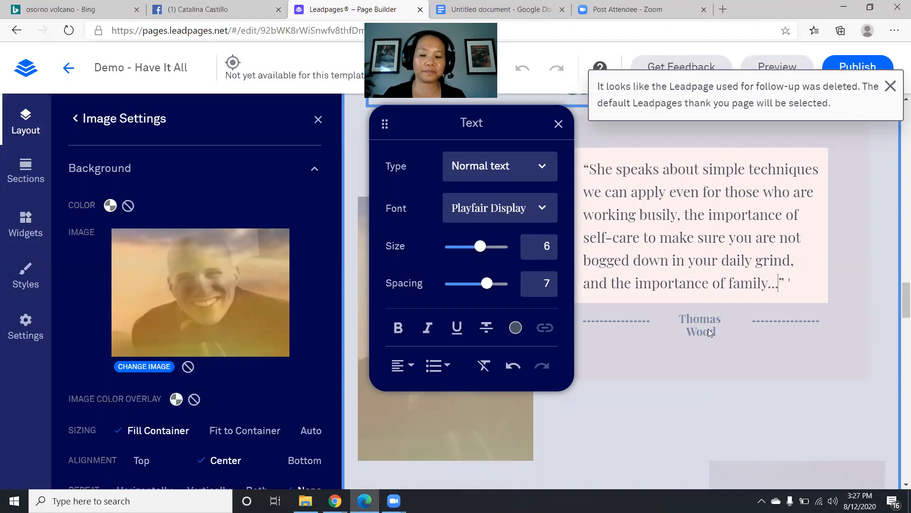
left_click(627, 401)
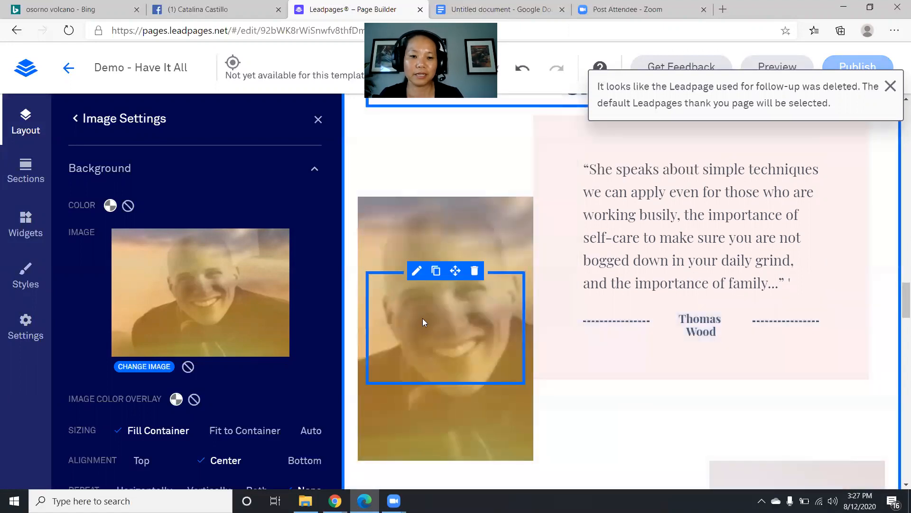
- Toggle the image's Background settings, return to Page Layout and scroll to the LinkedIn testimonial
left_click(317, 169)
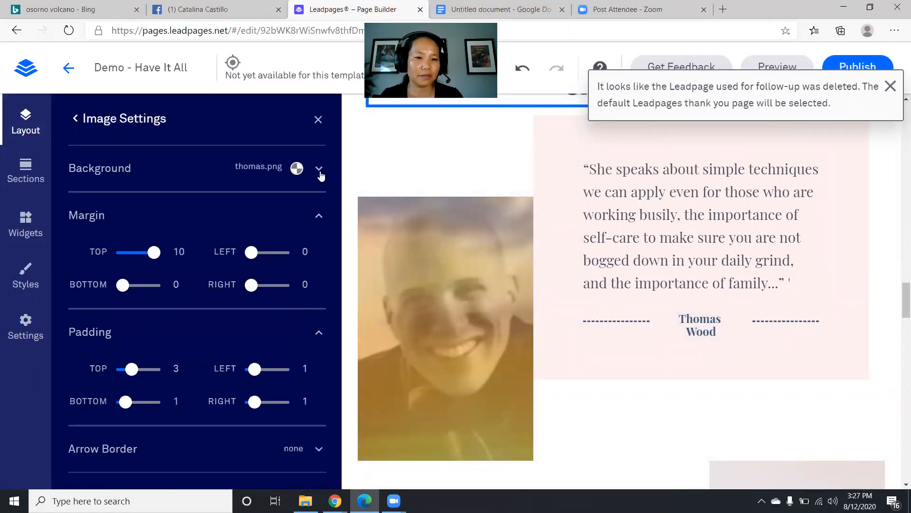
left_click(319, 170)
left_click(316, 171)
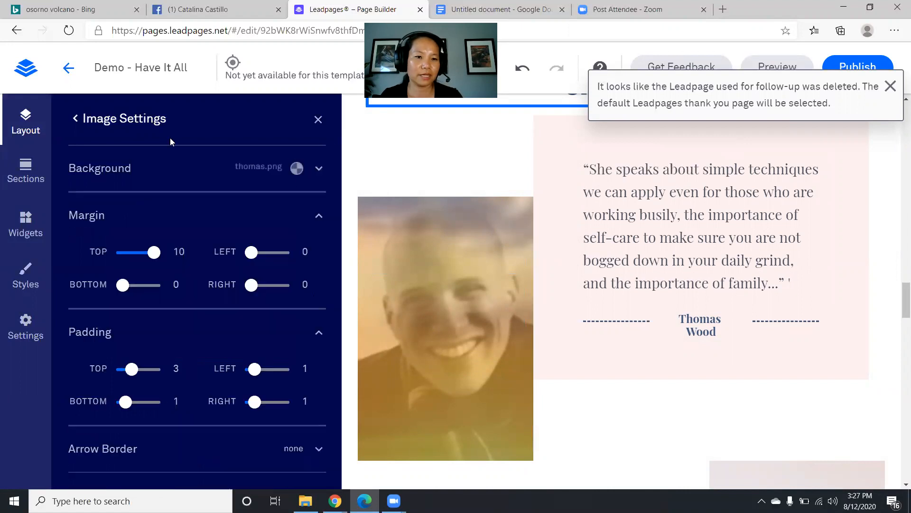
left_click(76, 119)
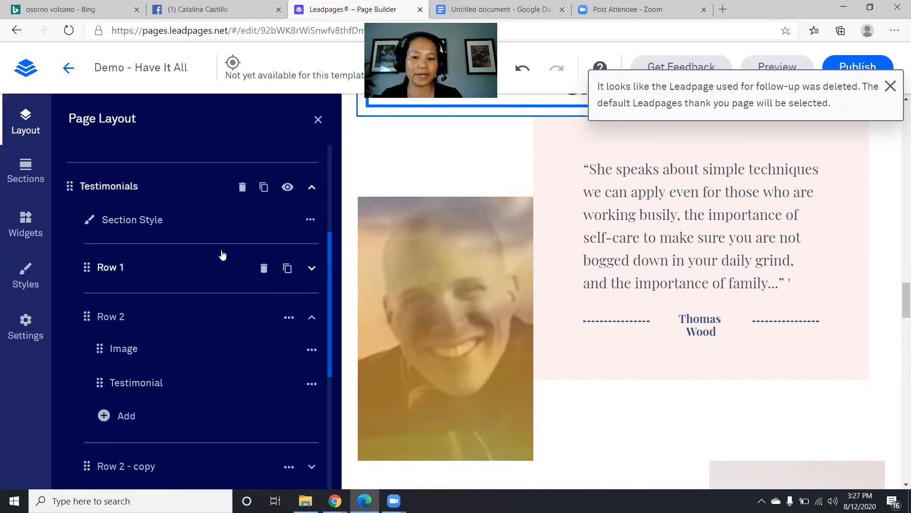
scroll(503, 245, "down", 6)
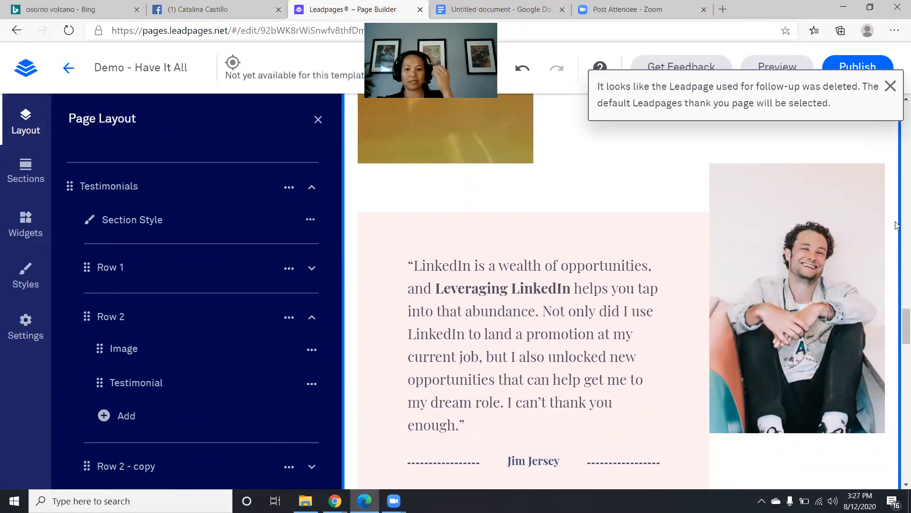
scroll(162, 301, "down", 3)
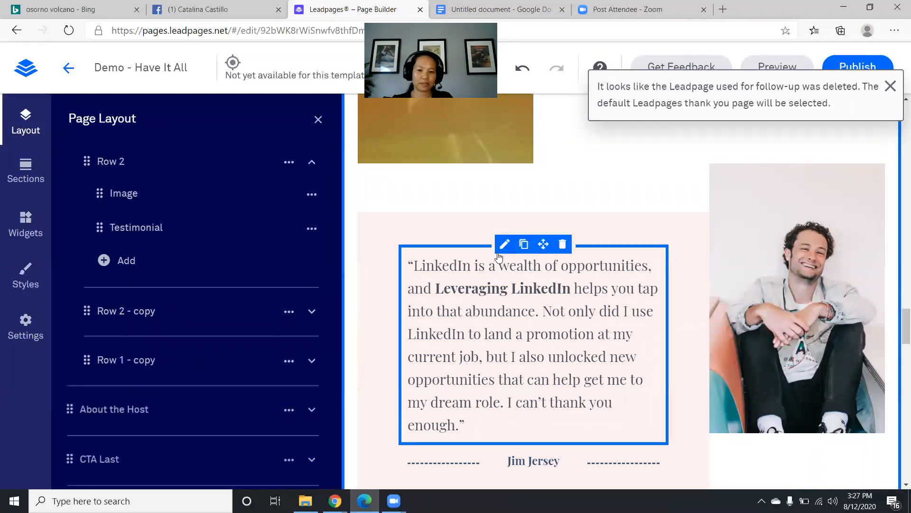
- Delete the 'Row 2 - copy' LinkedIn testimonial row and confirm
left_click(131, 313)
scroll(474, 260, "up", 1)
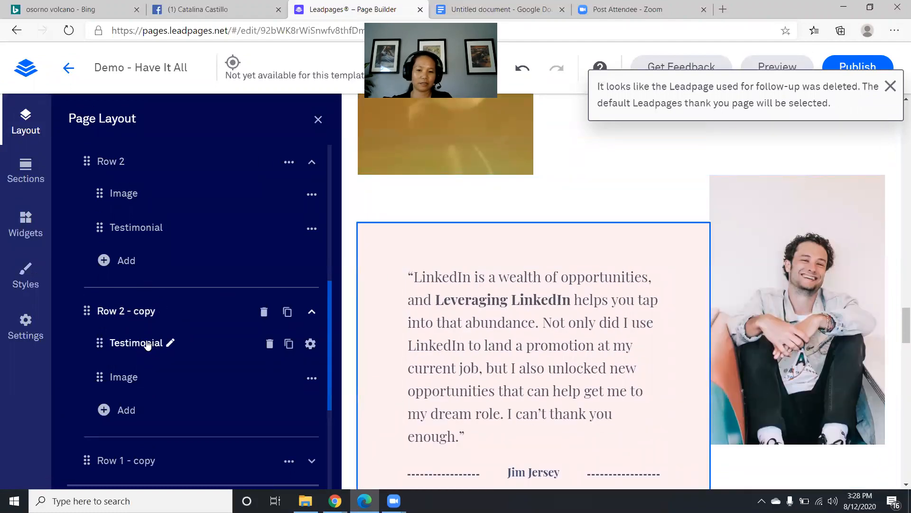
left_click(264, 312)
scroll(619, 299, "down", 1)
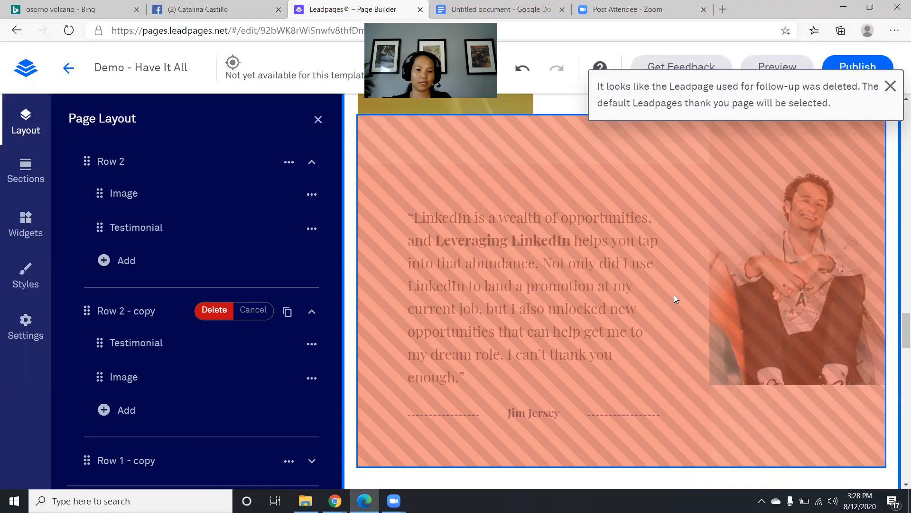
left_click(209, 314)
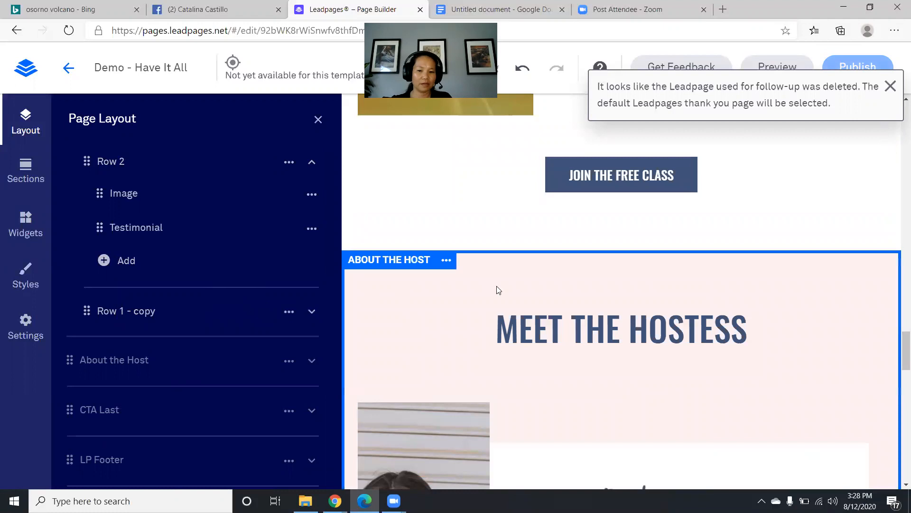
- Expand About the Host to list its Section Style, Row 1 and Row 2
left_click(149, 360)
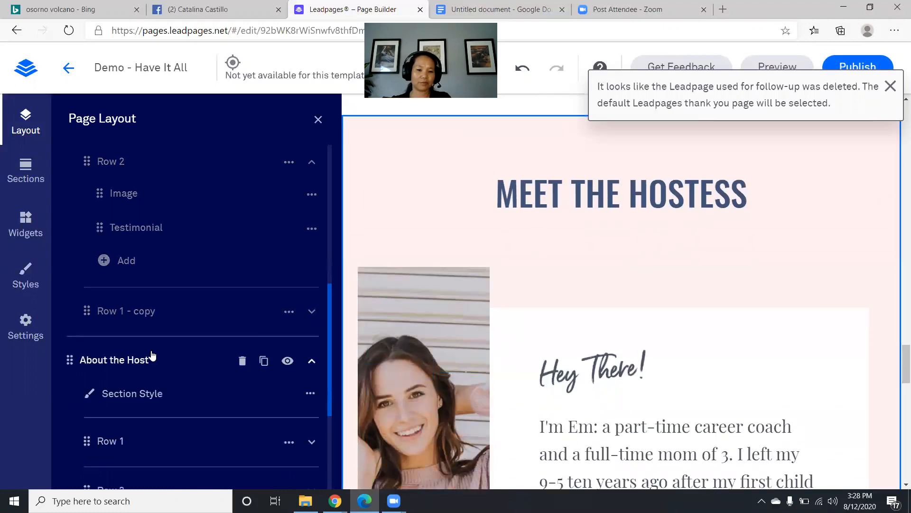
scroll(157, 328, "down", 1)
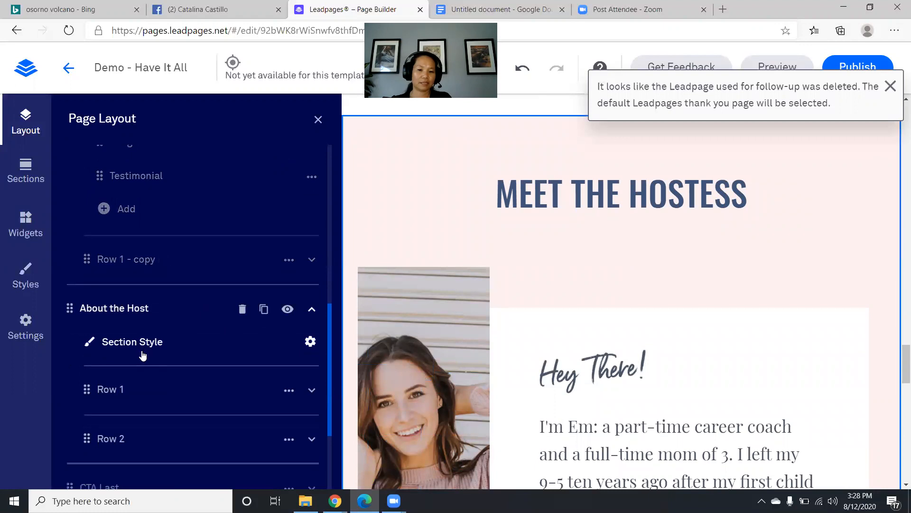
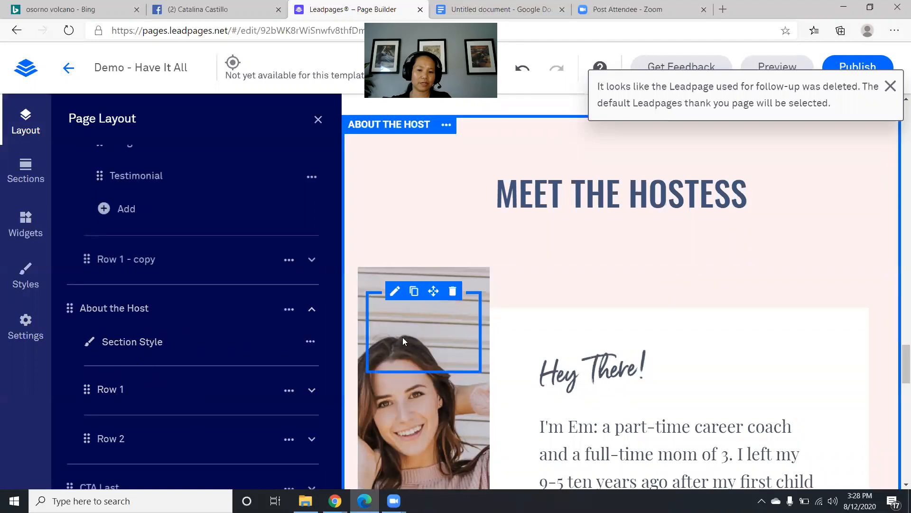
- Expand About the Host's Row 1 and Row 2, then select Row 2's Image element, keeping its name
scroll(411, 376, "down", 5)
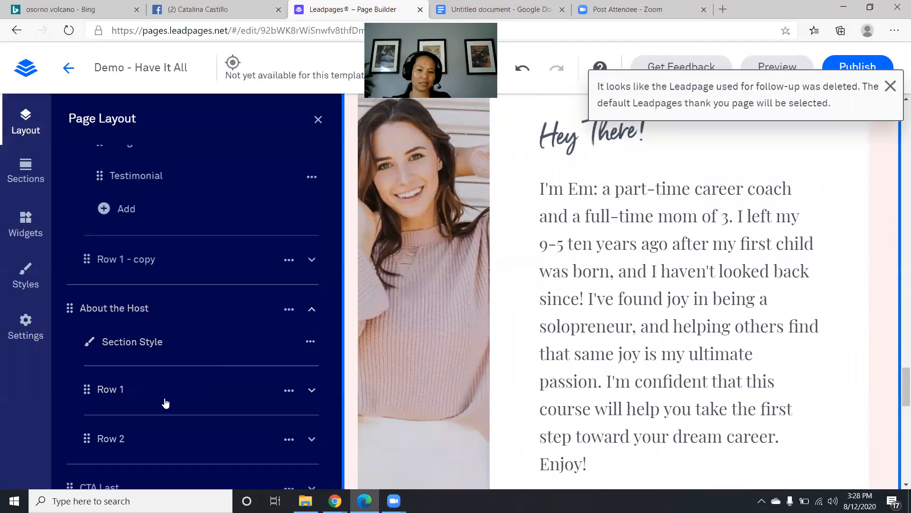
left_click(116, 398)
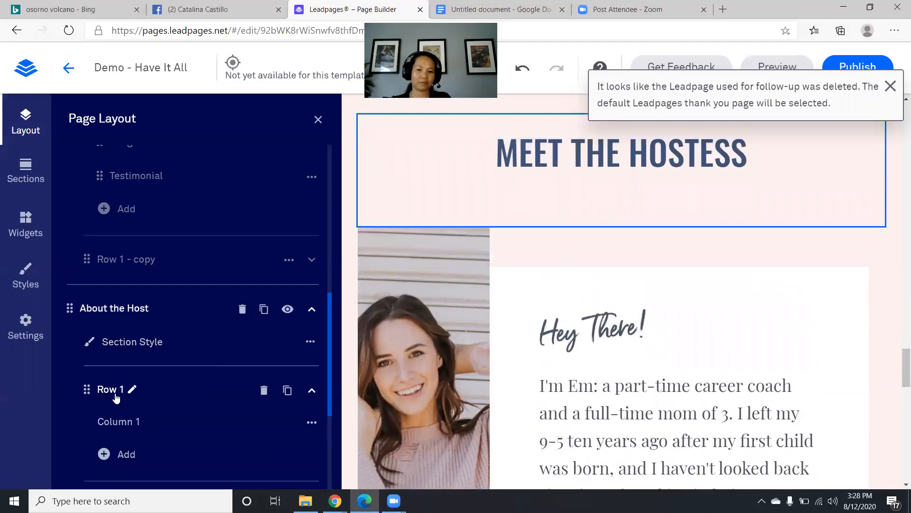
scroll(115, 398, "down", 2)
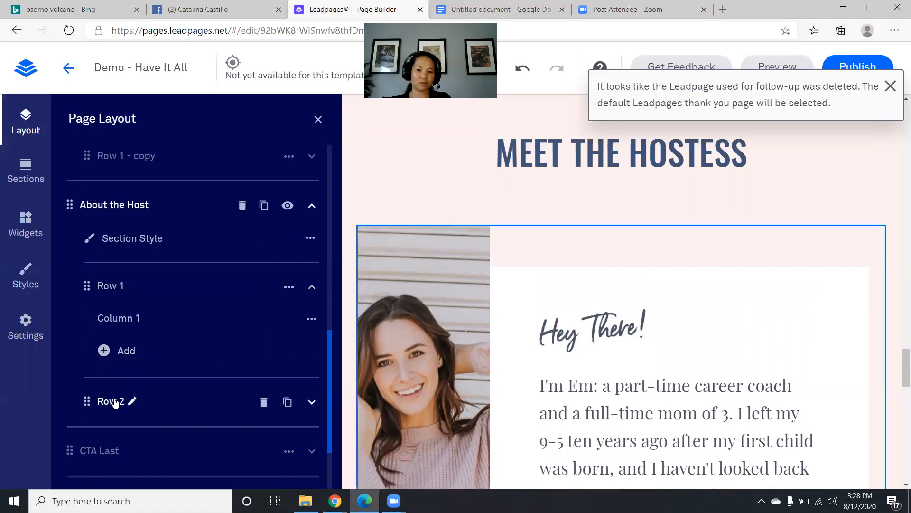
left_click(115, 402)
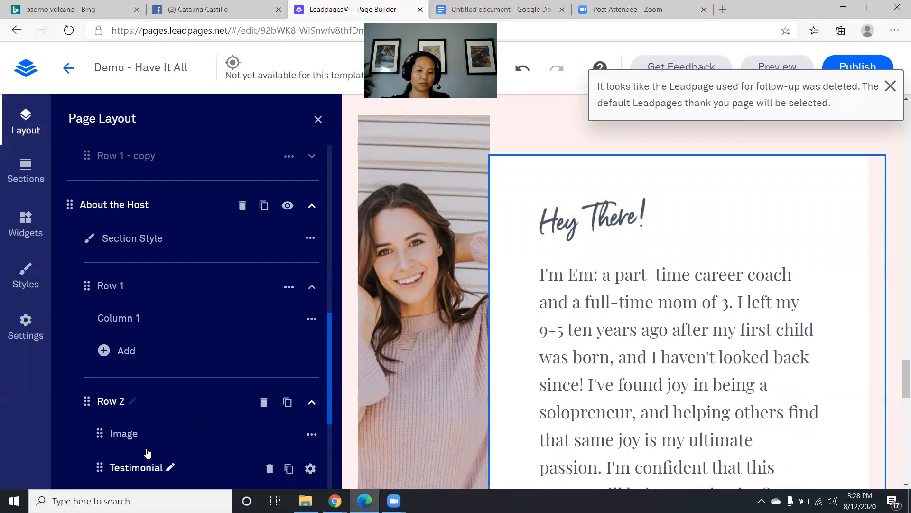
left_click(140, 434)
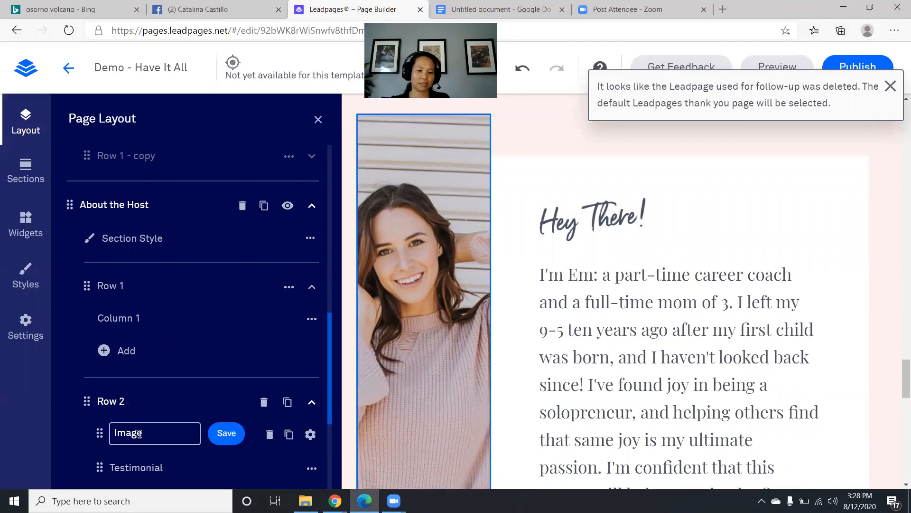
left_click(167, 459)
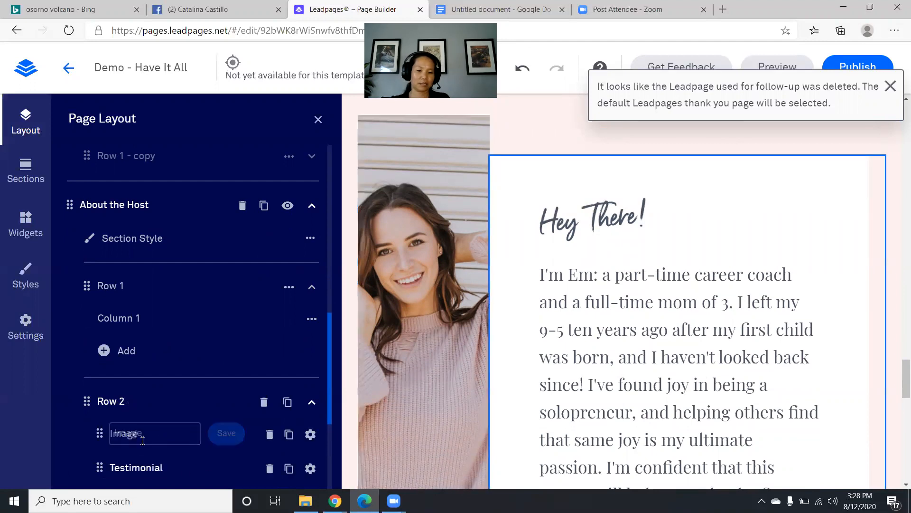
- Replace the About the Host photo with the host's standing photo from My Images
left_click(109, 435)
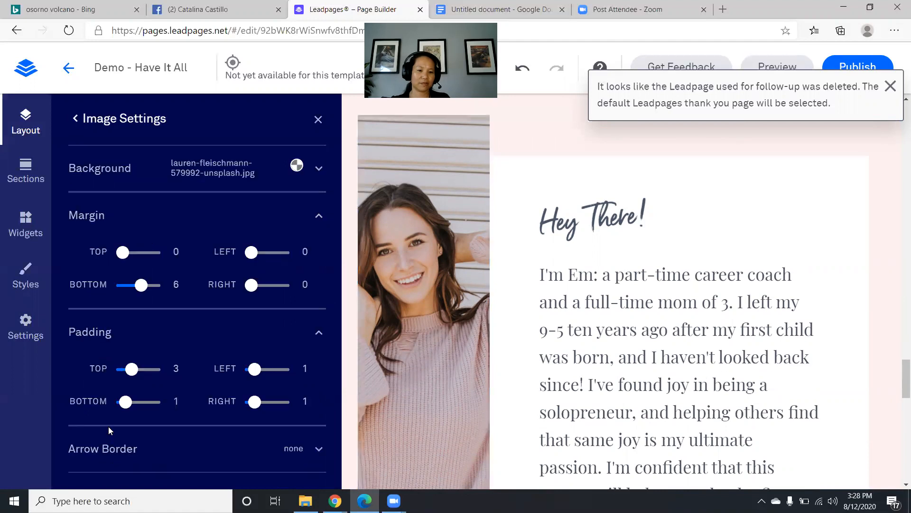
left_click(192, 175)
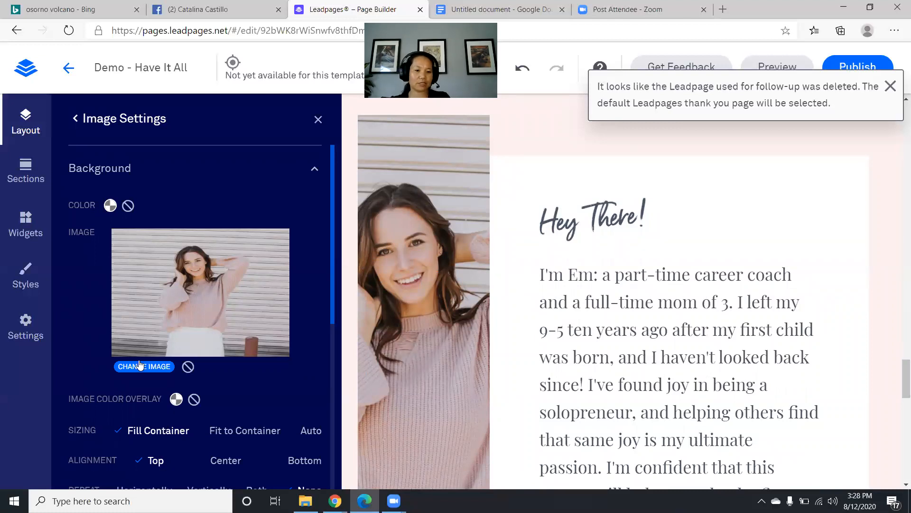
left_click(141, 364)
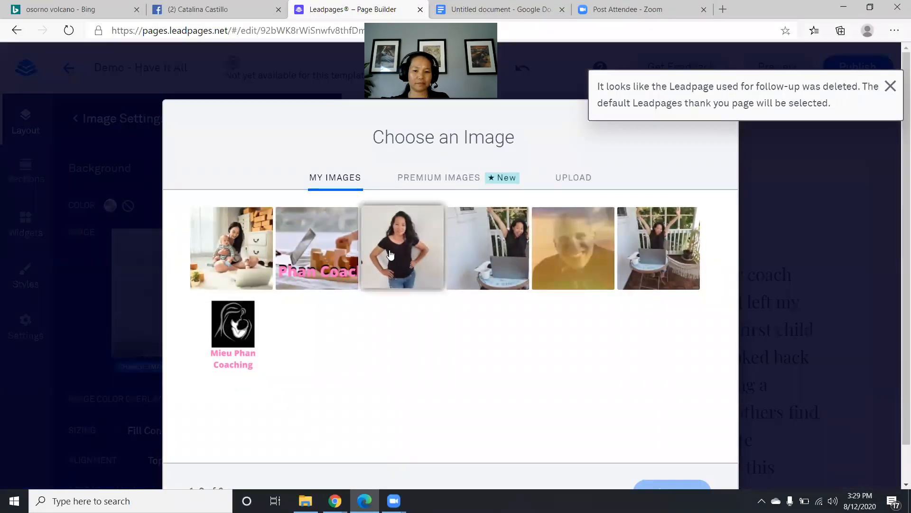
left_click(390, 255)
left_click(664, 444)
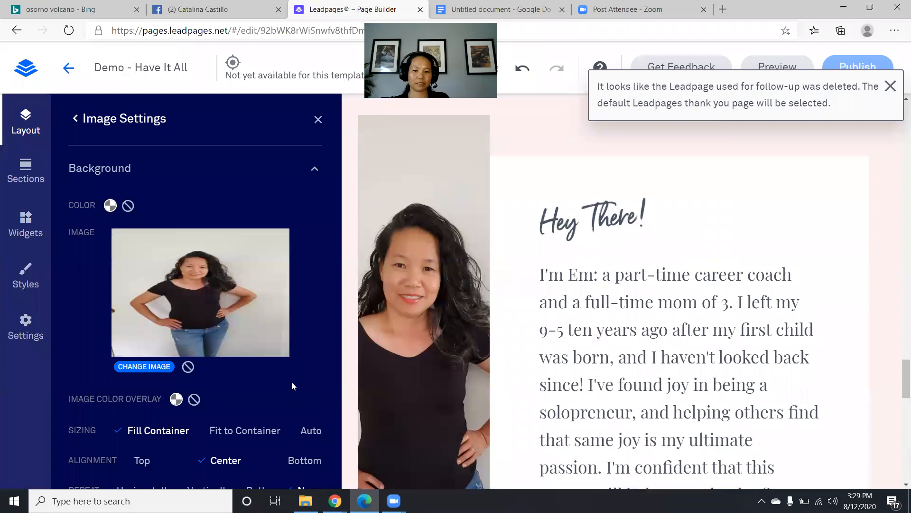
- Scroll to the host bio and select its text for editing
scroll(750, 300, "down", 3)
scroll(750, 300, "up", 2)
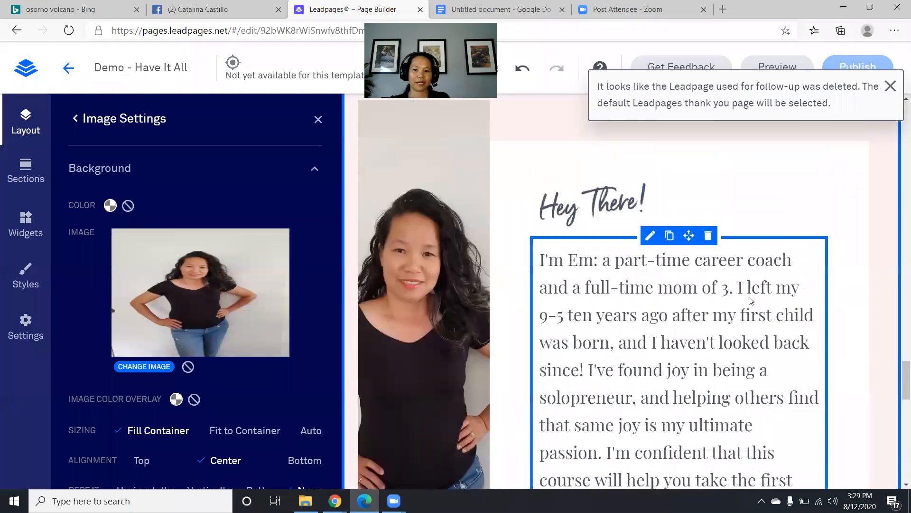
scroll(640, 304, "down", 2)
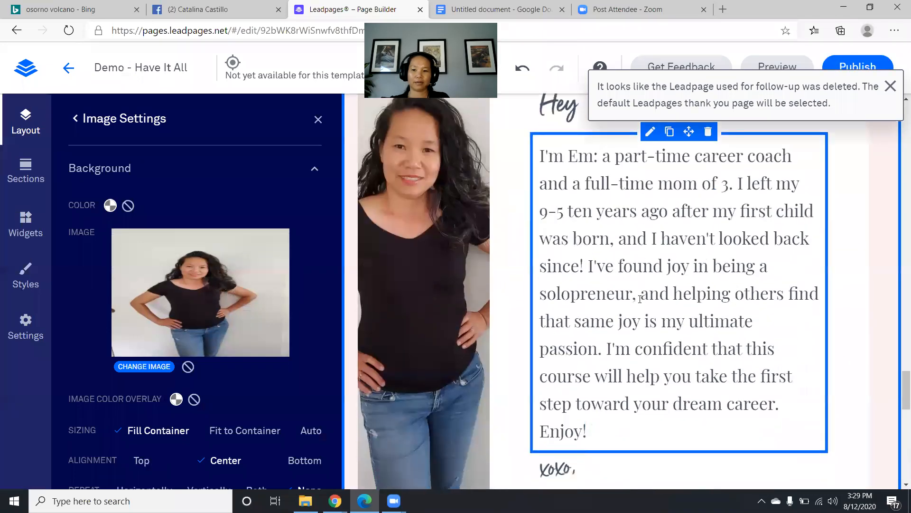
double_click(640, 299)
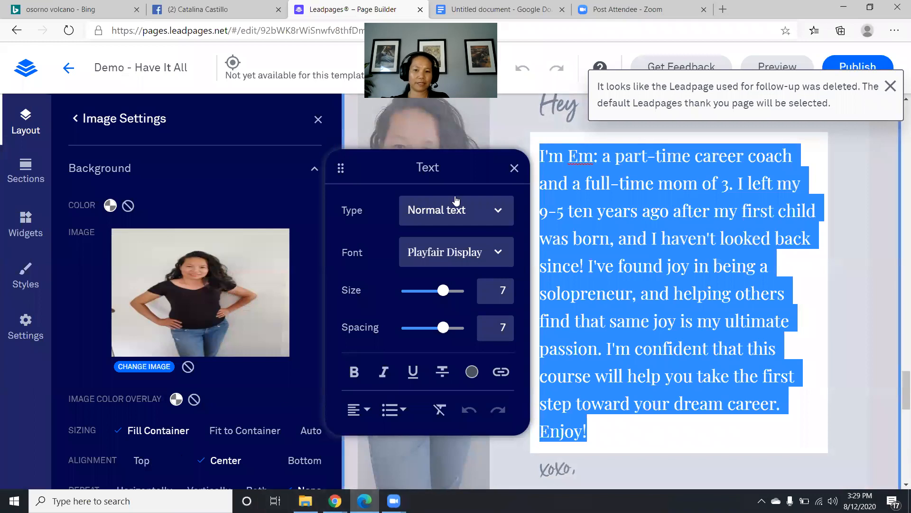
- Finish the Google Docs bio ending '92% grade point average.' and select the whole paragraph
left_click(511, 10)
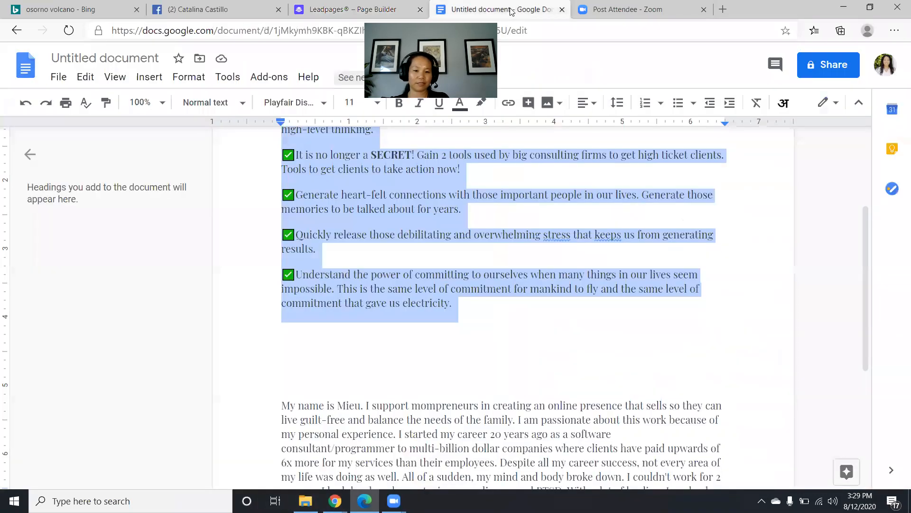
scroll(503, 285, "down", 2)
left_click_drag(281, 296, 460, 407)
left_click(359, 395)
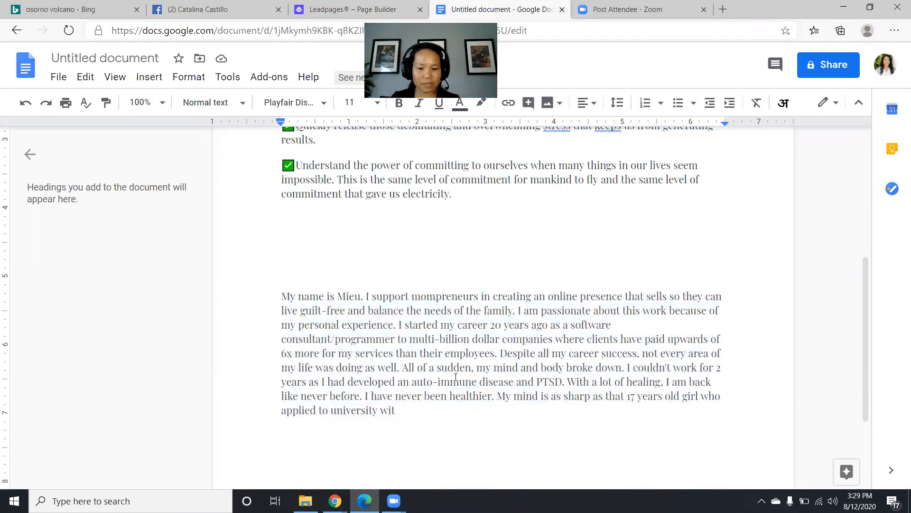
type("h 92% grade point")
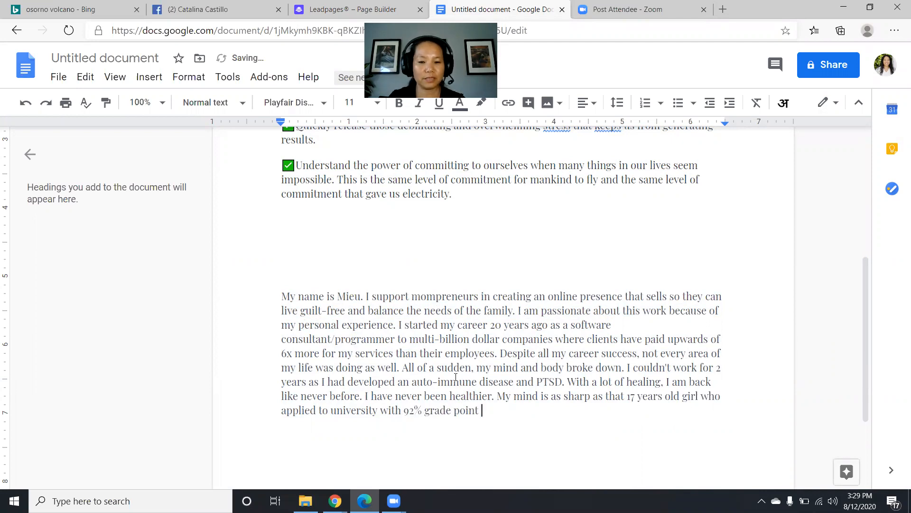
type("age.")
left_click_drag(532, 415, 260, 299)
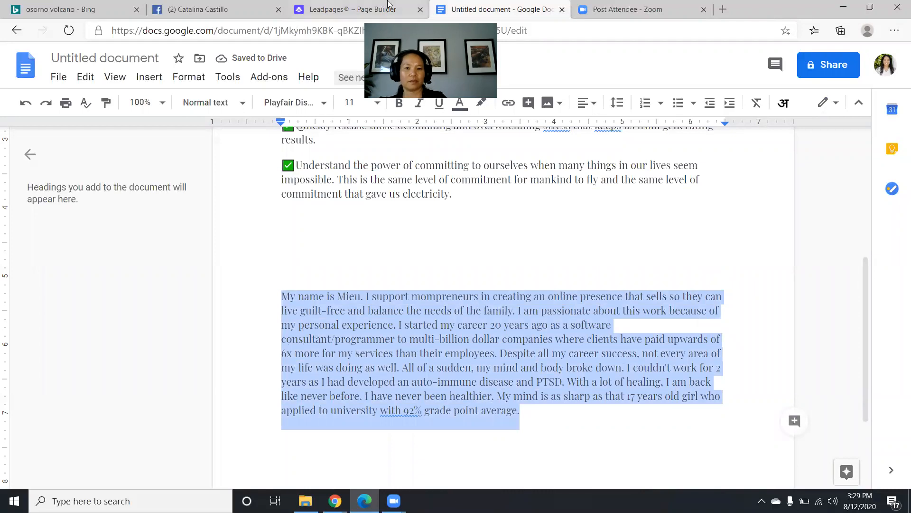
left_click(359, 10)
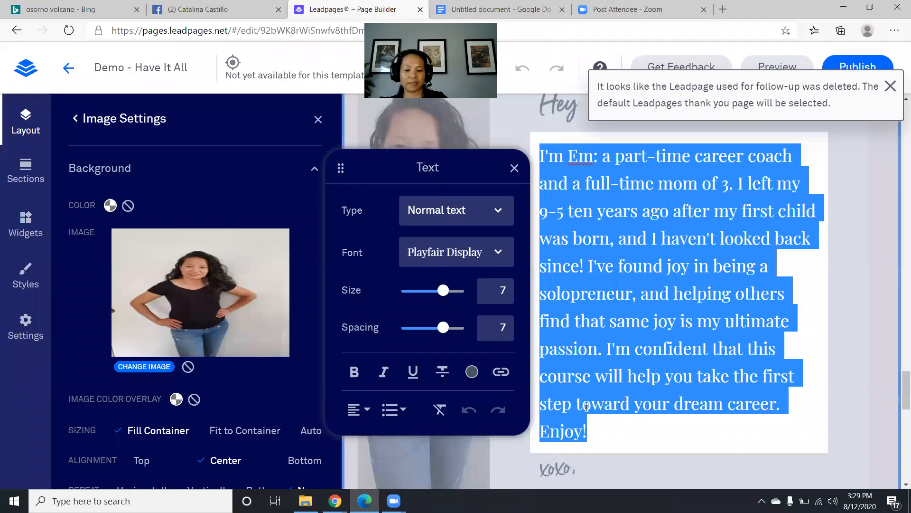
- Paste the new host bio over the old About the Host text
key("ctrl+v")
scroll(604, 395, "down", 2)
scroll(604, 395, "down", 7)
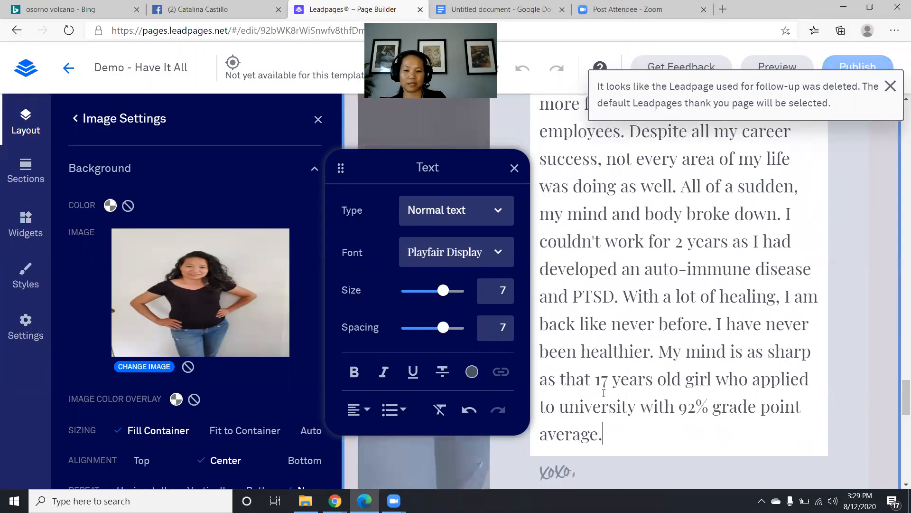
- Replace 'Em Powering' in the xoxo signature with the host's name and close the Text panel
left_click(565, 385)
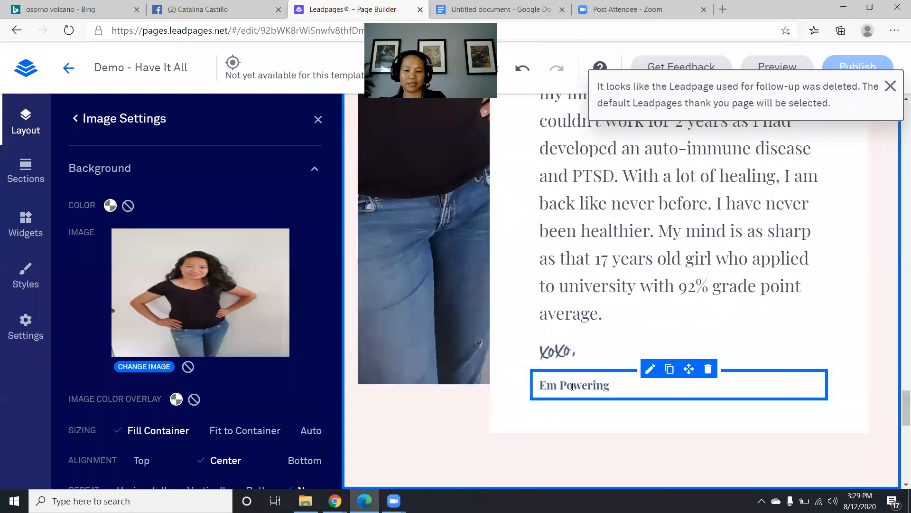
double_click(573, 386)
key("BackSpace")
key("BackSpace")
key("BackSpace")
key("BackSpace")
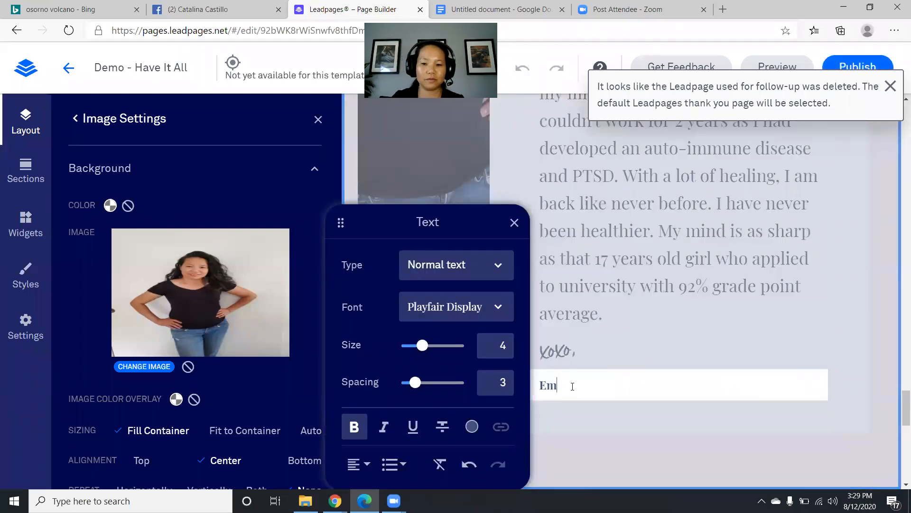
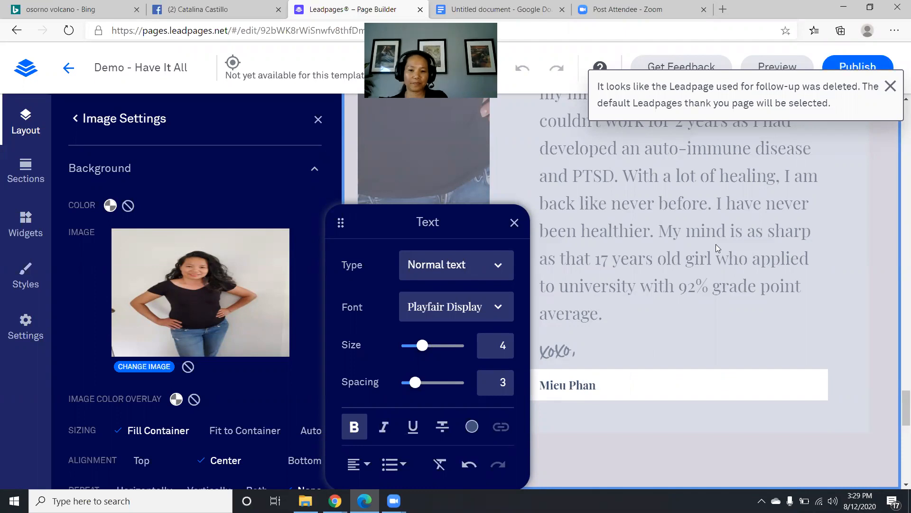
scroll(709, 266, "down", 5)
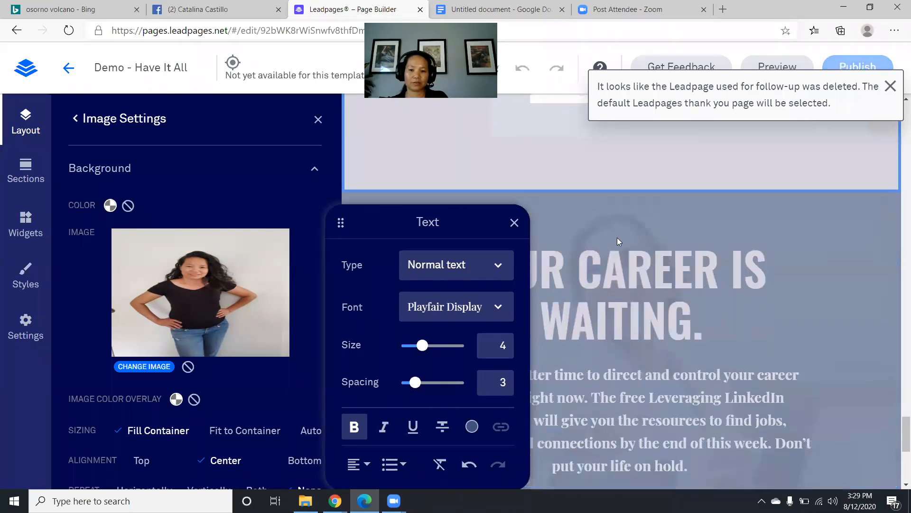
left_click(514, 222)
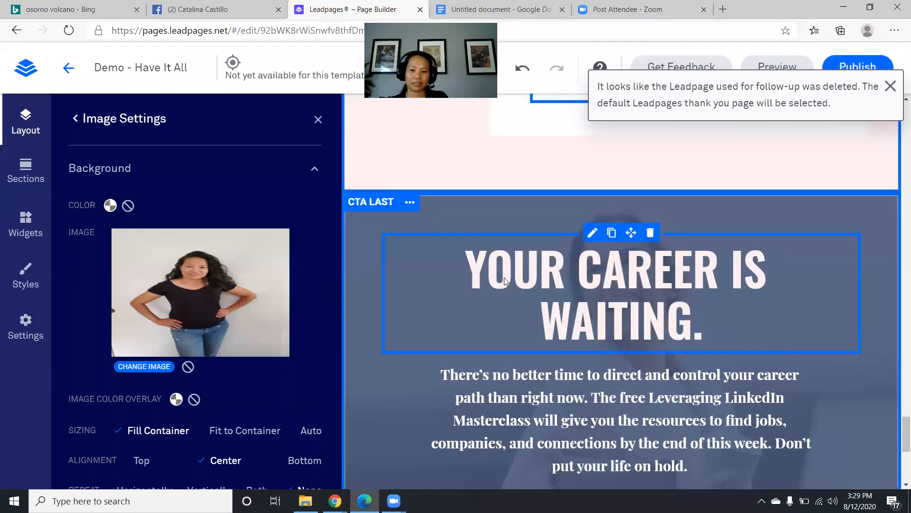
- Change the headline to 'YOUR CLIENTS ARE WAITING!', dropping 'IS' and the ending period
double_click(635, 272)
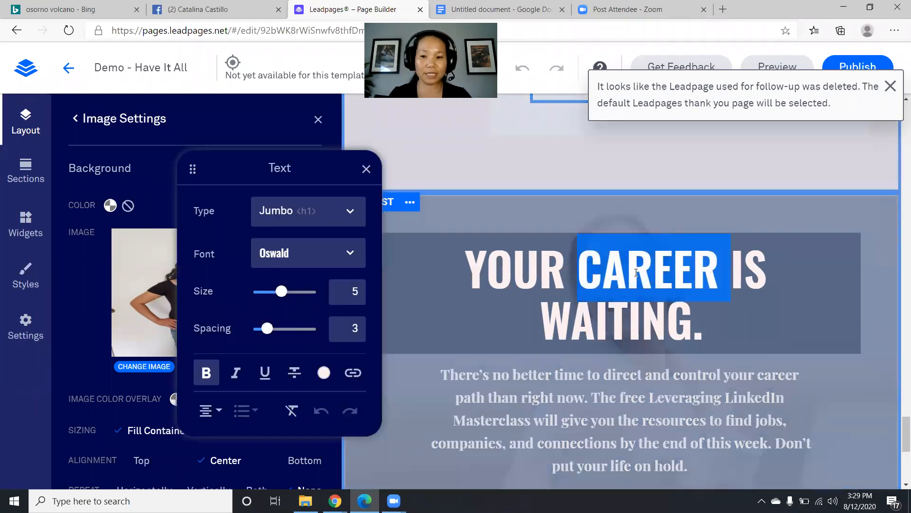
type("c")
key("BackSpace")
key("Caps_Lock")
type("CLIENT")
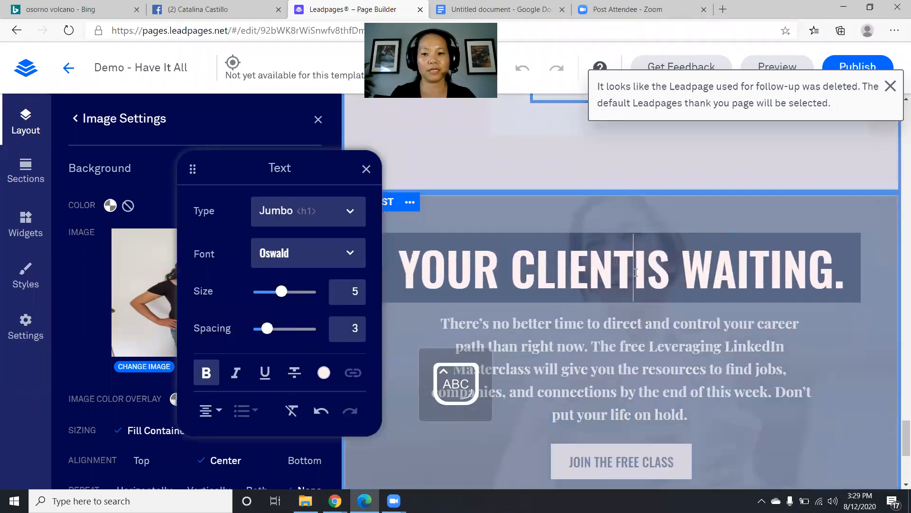
type("S ARE")
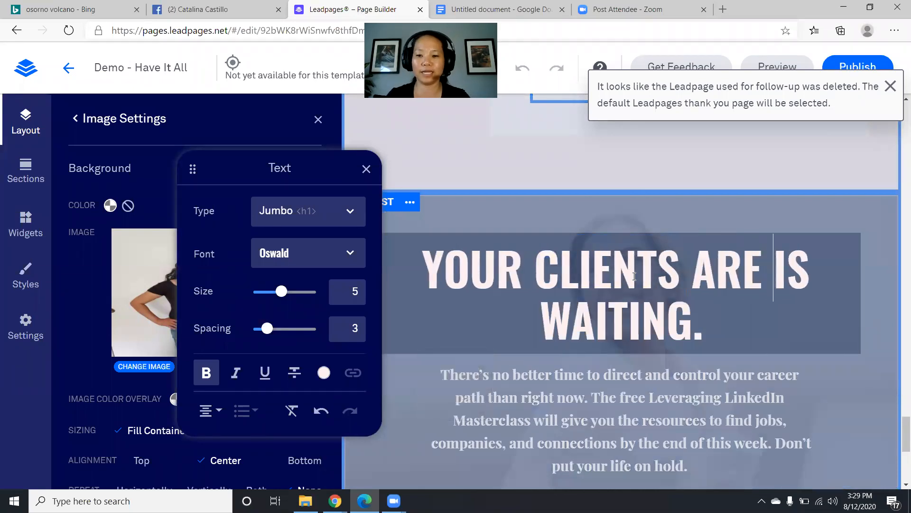
double_click(791, 272)
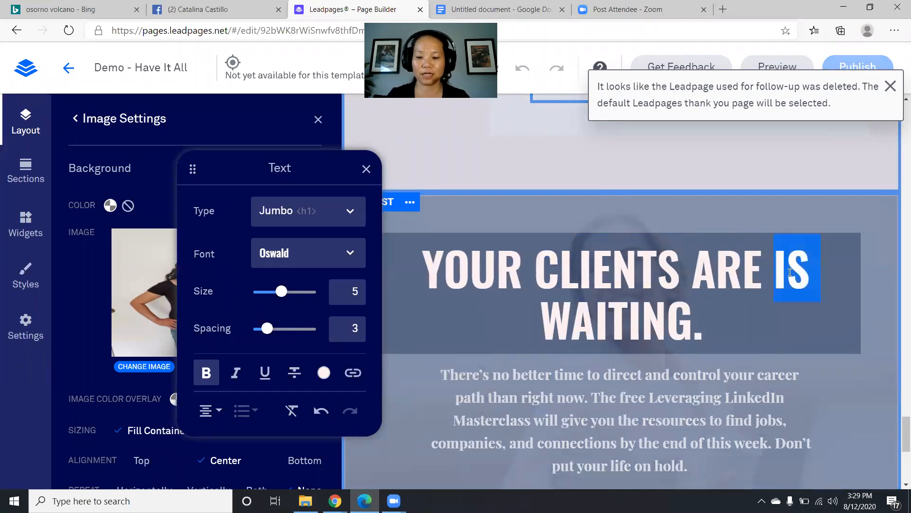
key("BackSpace")
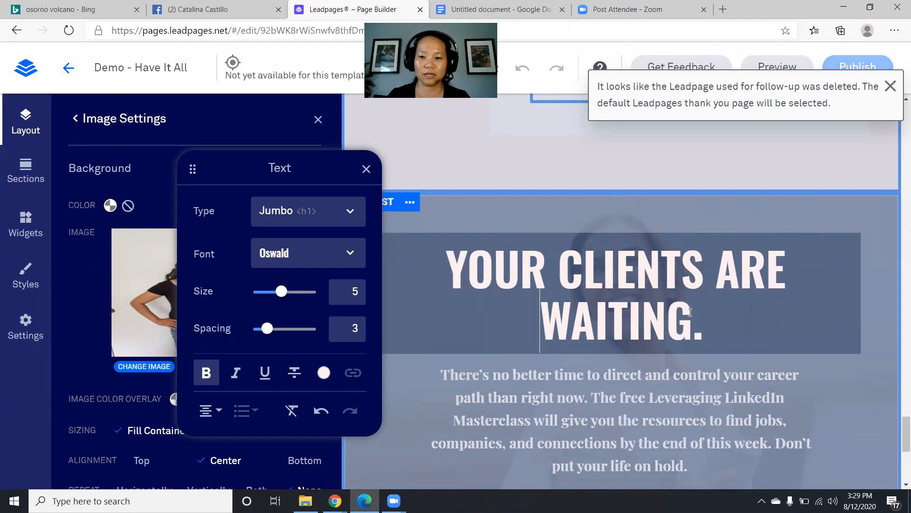
left_click(725, 325)
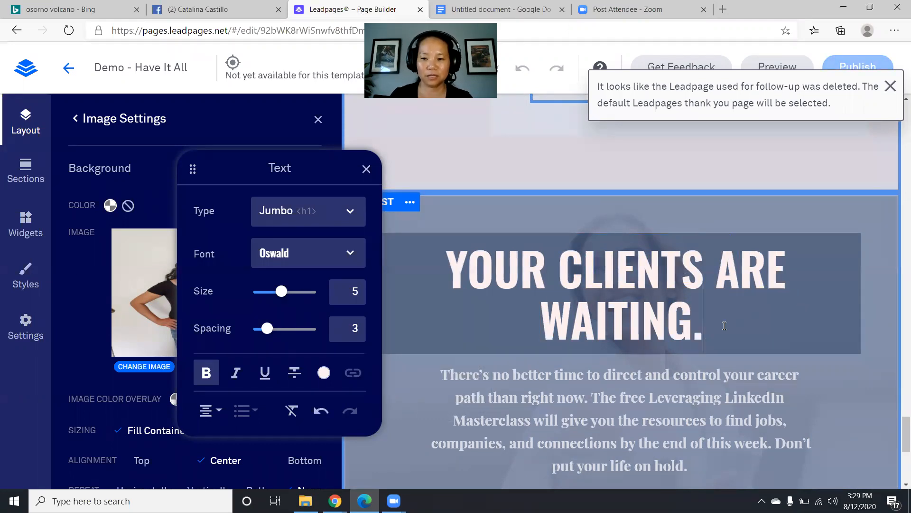
key("BackSpace")
type("!")
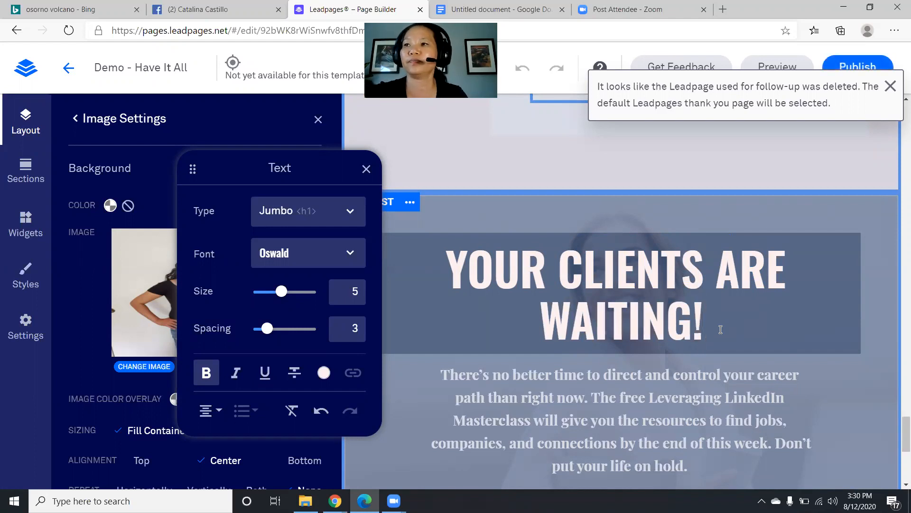
- Rewrite the headline paragraph: 'During these trying times, your dream clients need more support... show up!'
left_click(631, 441)
triple_click(631, 437)
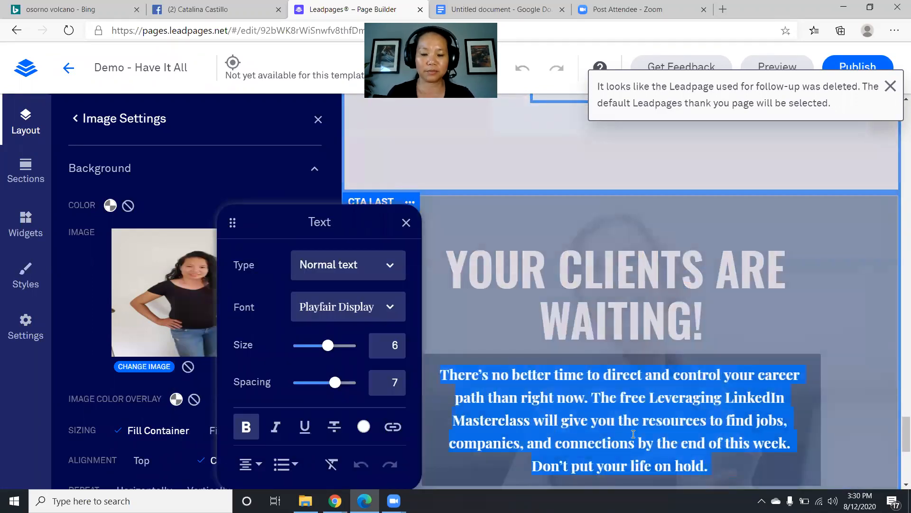
type("dURING")
key("BackSpace")
key("BackSpace")
key("BackSpace")
key("BackSpace")
key("BackSpace")
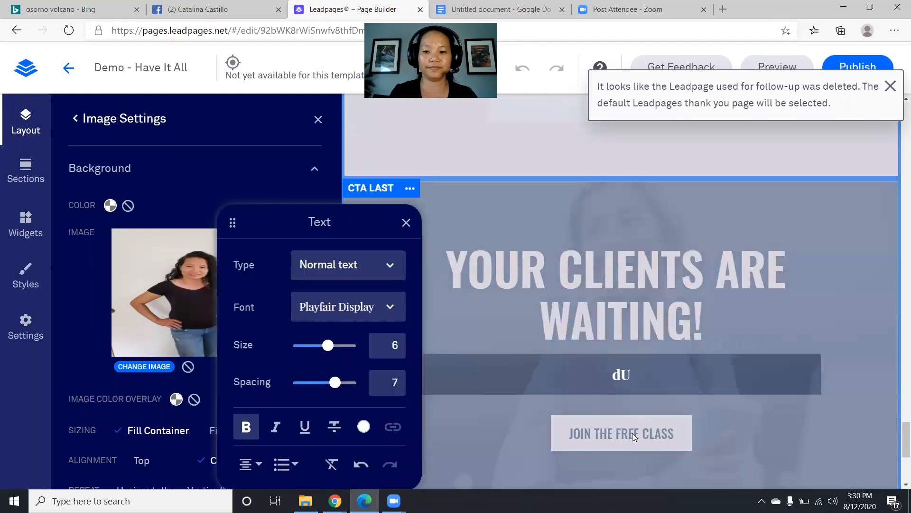
key("BackSpace")
key("Caps_Lock")
type("D")
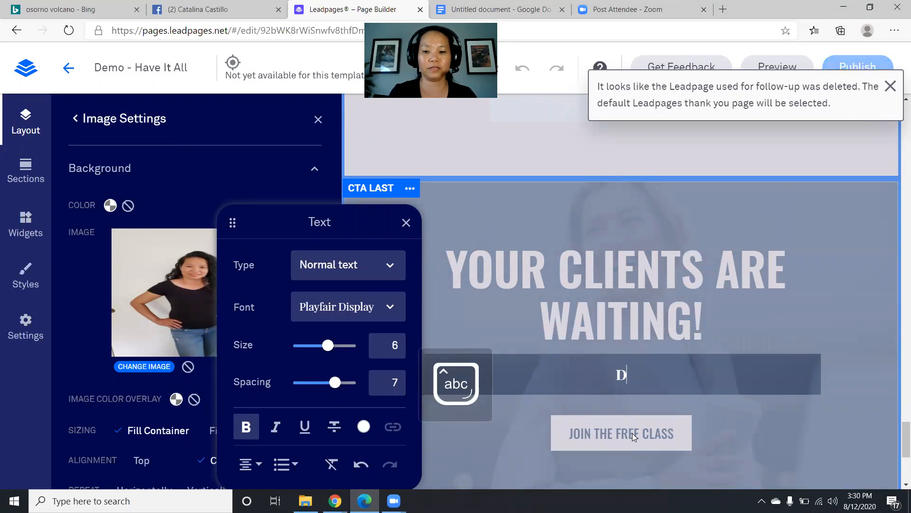
type("uring th")
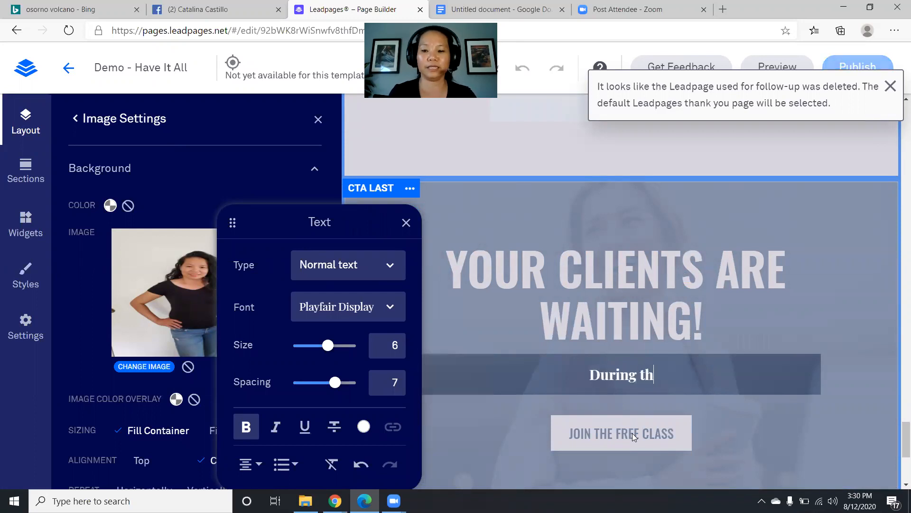
type("ese trying tim")
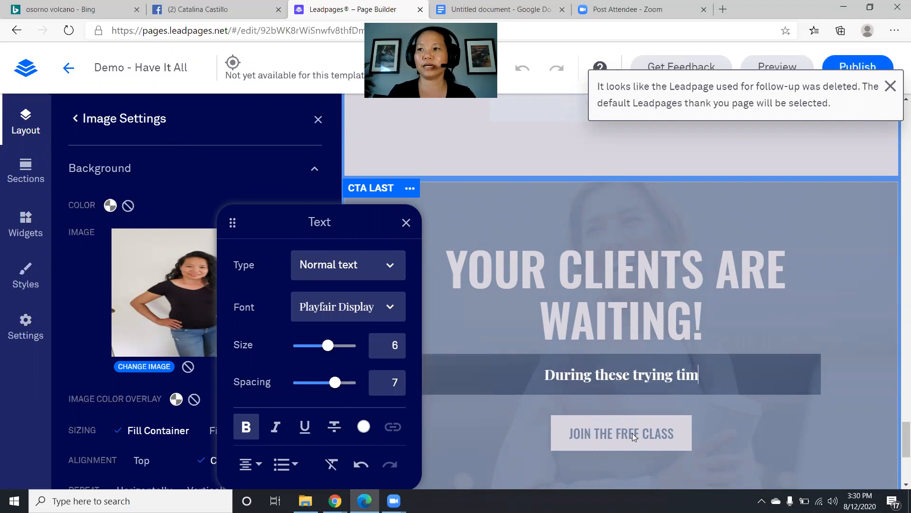
type("es, you")
key("BackSpace")
key("BackSpace")
type("you")
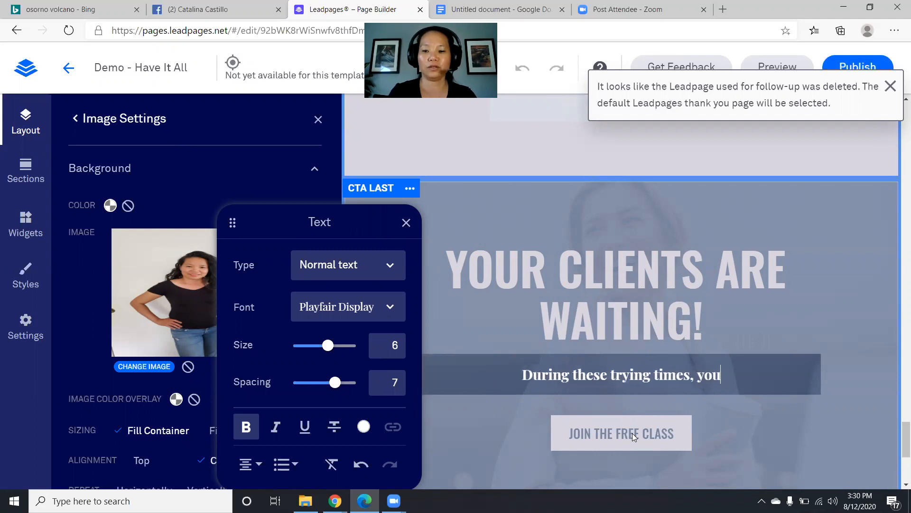
type("r dream cli")
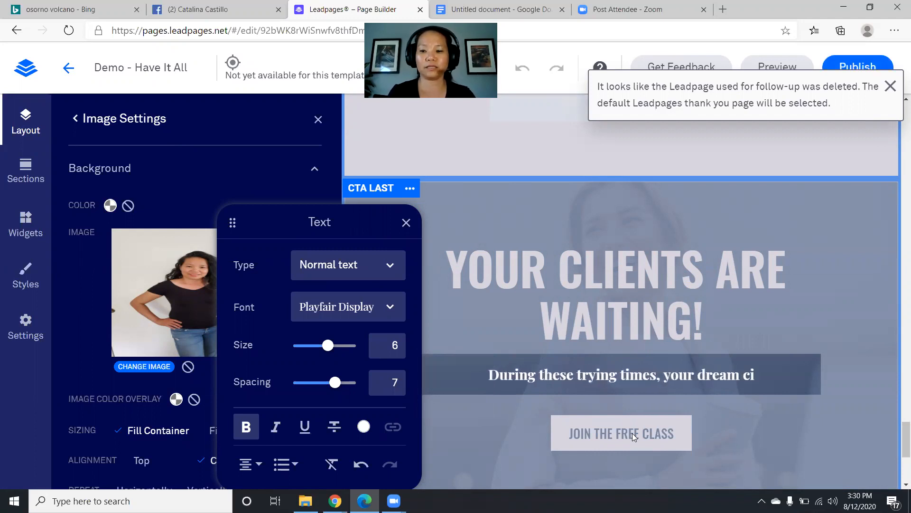
type("ents need mre")
key("BackSpace")
key("BackSpace")
type("ore supp")
type("ort than e")
type("ver.  T")
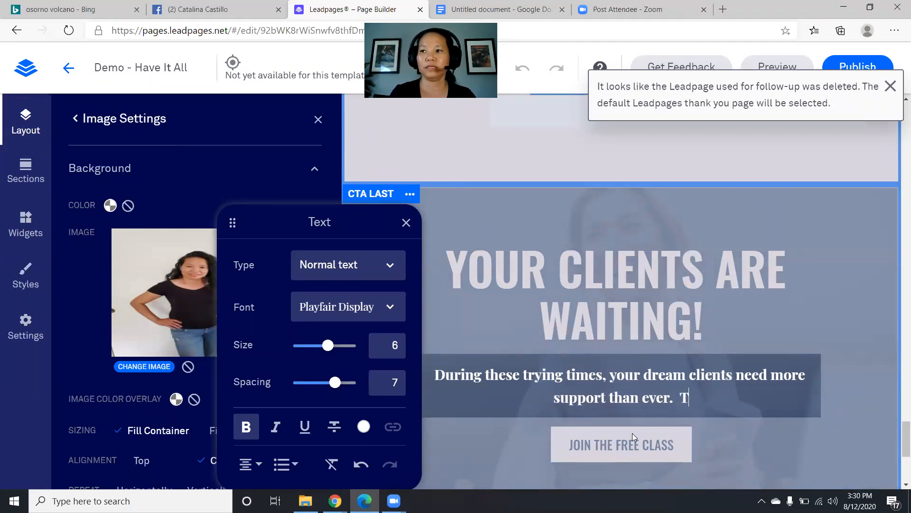
type("hey are waiting for you to show up!")
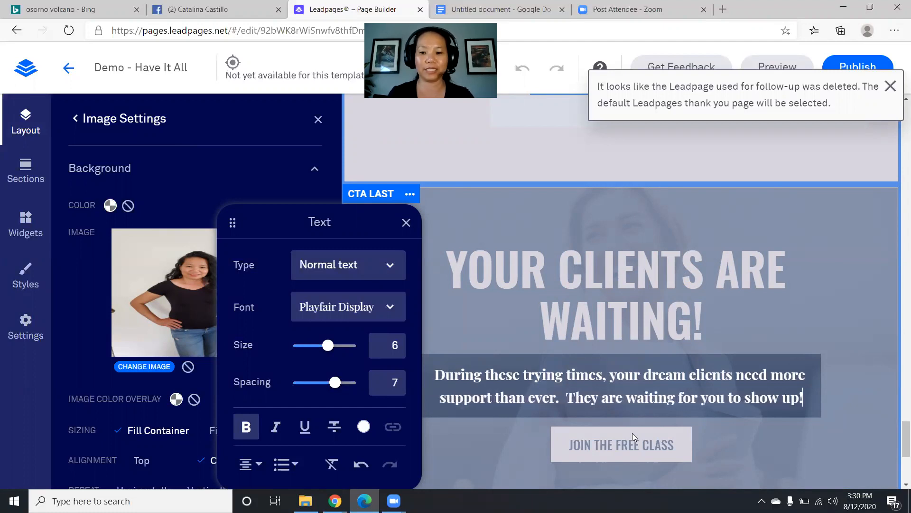
- Close the Text panel and start editing the JOIN THE FREE CLASS button
left_click(406, 222)
left_click(608, 453)
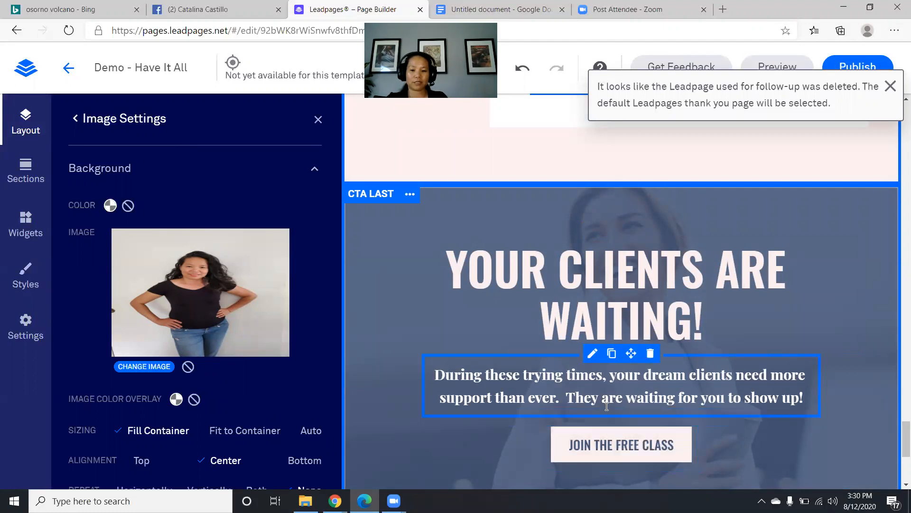
left_click(636, 443)
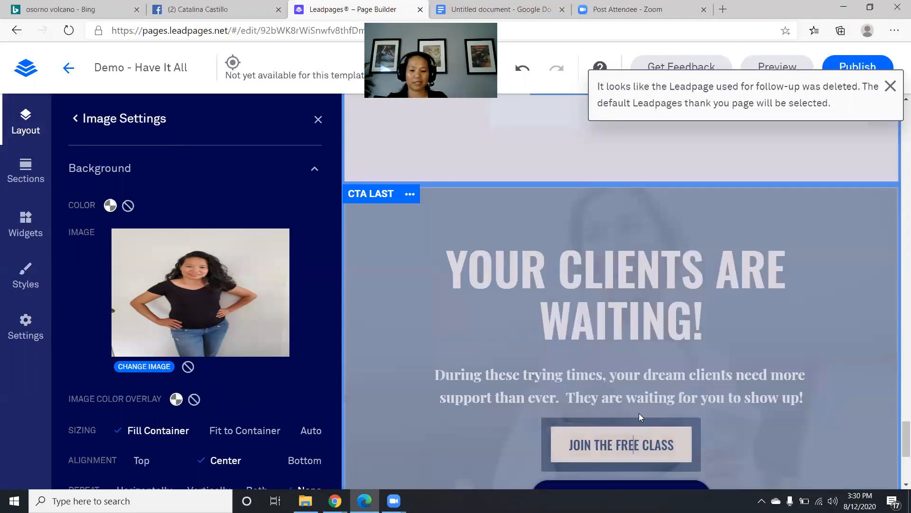
scroll(639, 413, "down", 3)
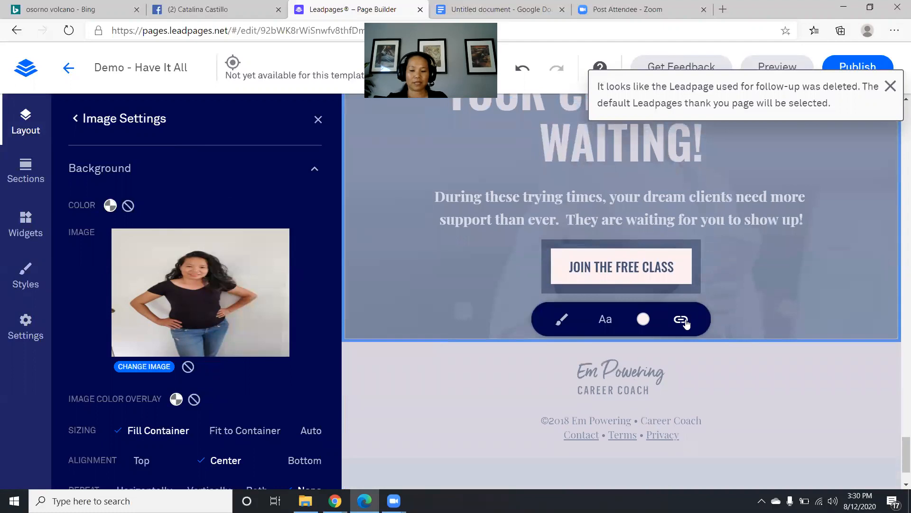
left_click(682, 320)
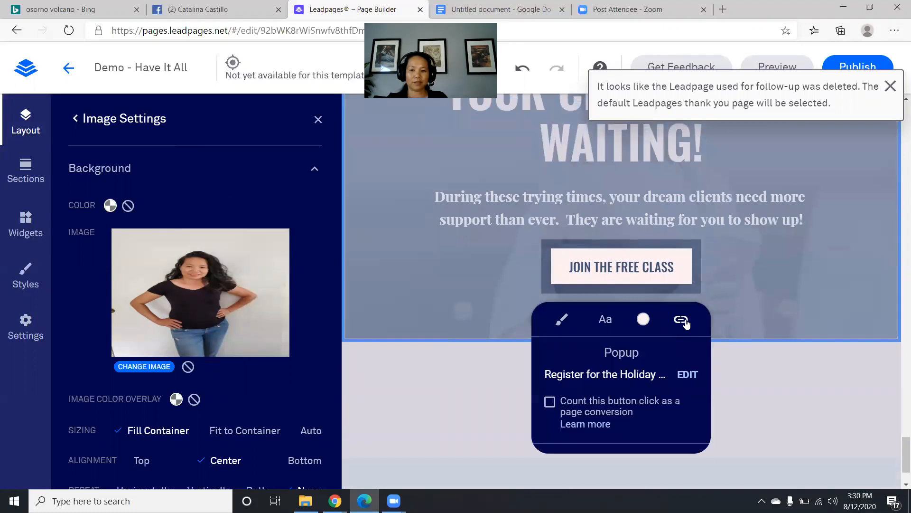
left_click(688, 374)
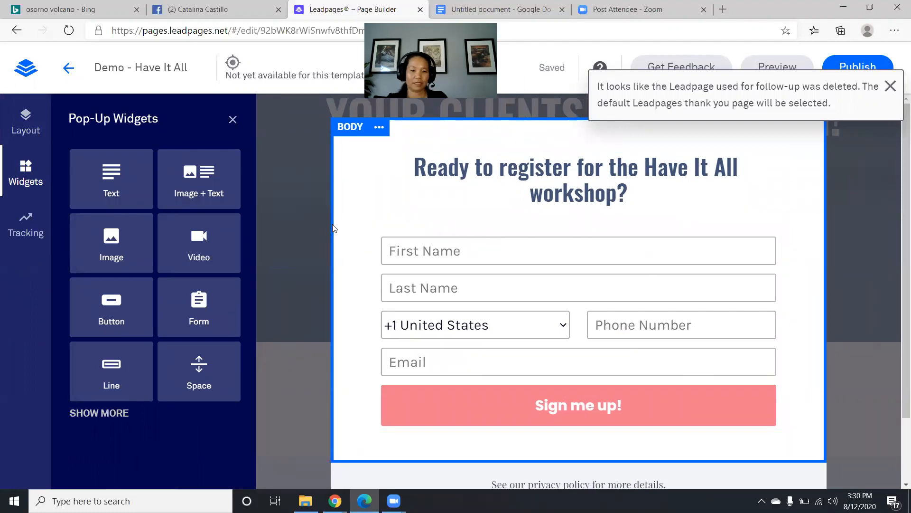
double_click(303, 225)
triple_click(295, 260)
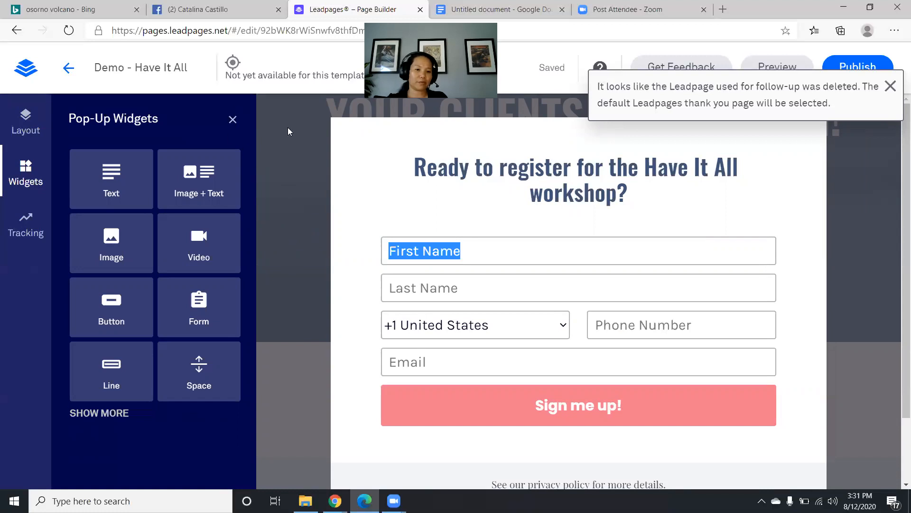
left_click(233, 120)
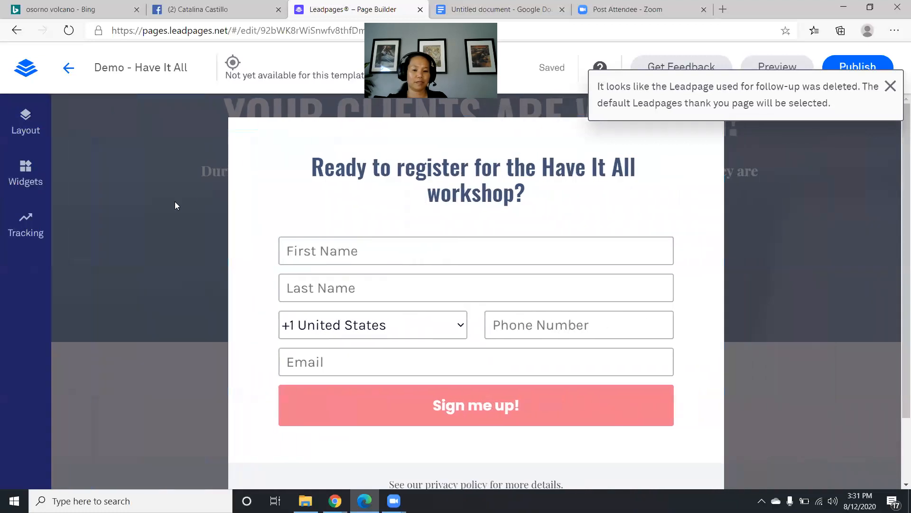
left_click(175, 203)
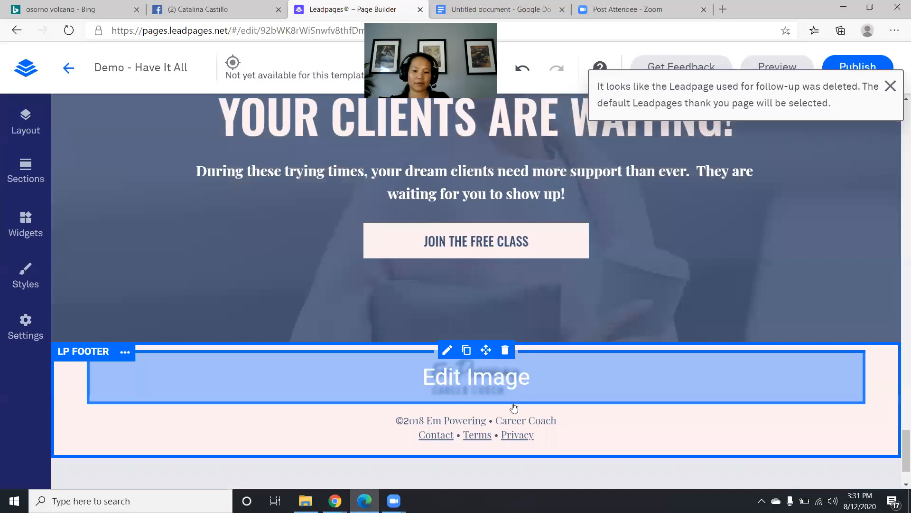
- Replace the footer's Em Powering logo with the host's coaching logo
left_click(466, 377)
left_click(529, 431)
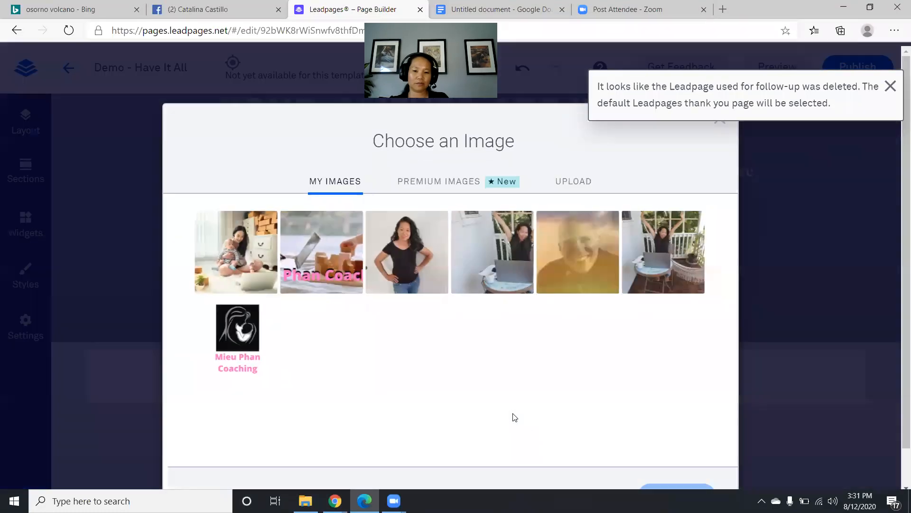
left_click(232, 332)
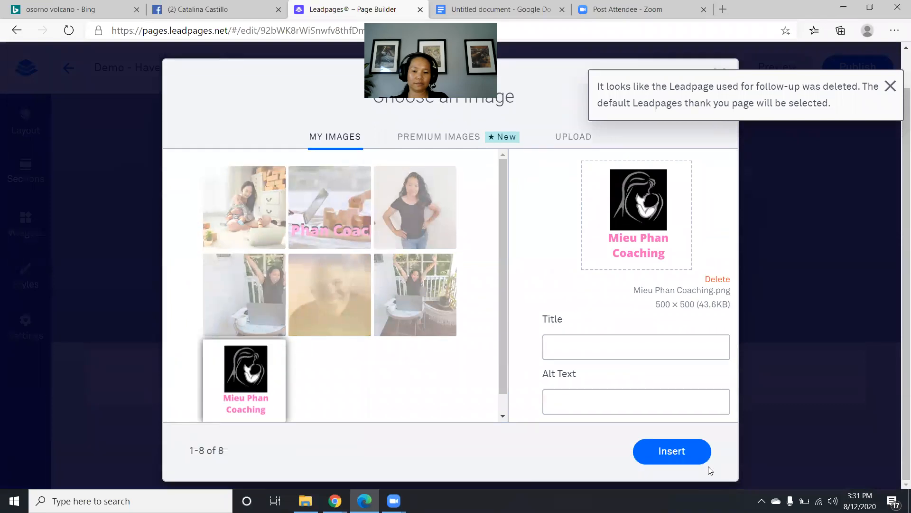
left_click(702, 467)
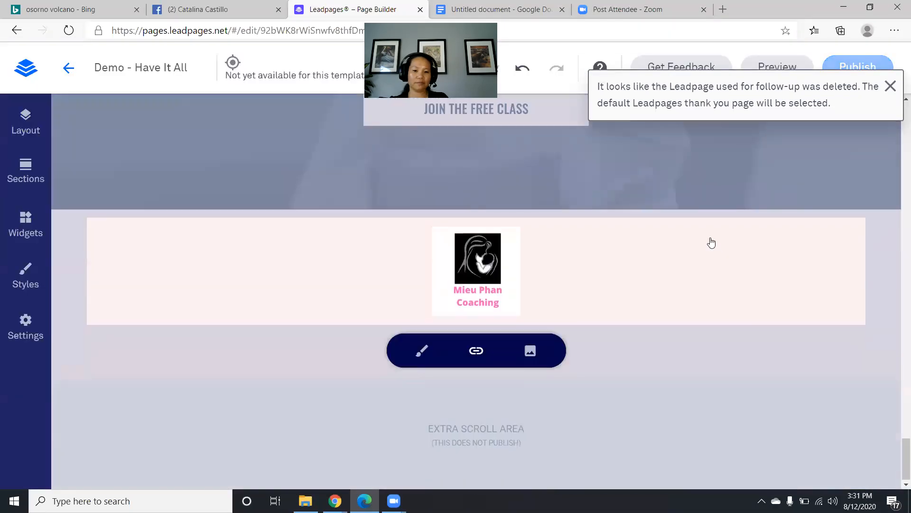
- Scroll up and dismiss the 'Leadpage used for follow-up was deleted' notice
scroll(717, 268, "up", 15)
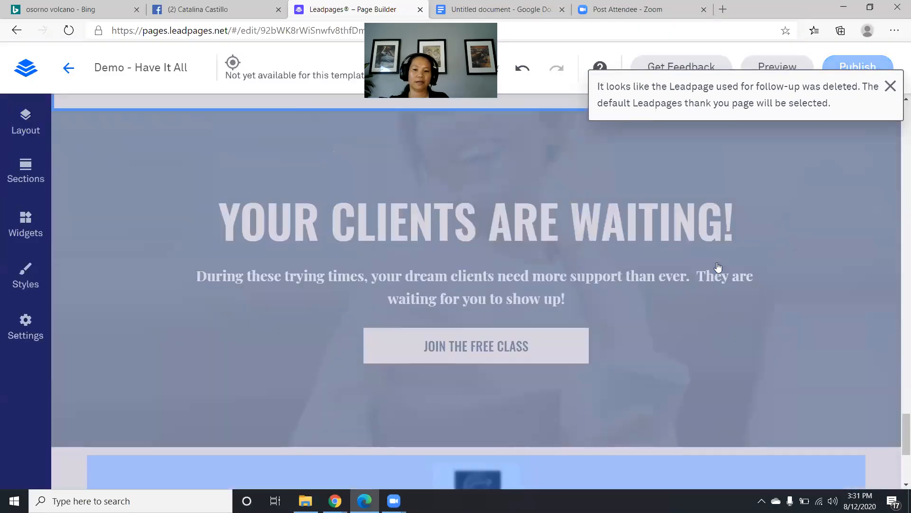
scroll(717, 257, "up", 20)
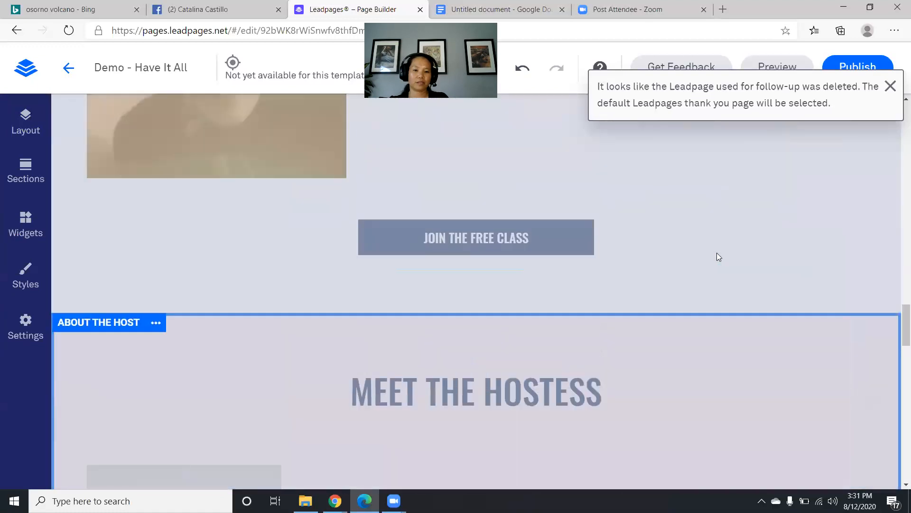
scroll(717, 254, "up", 4)
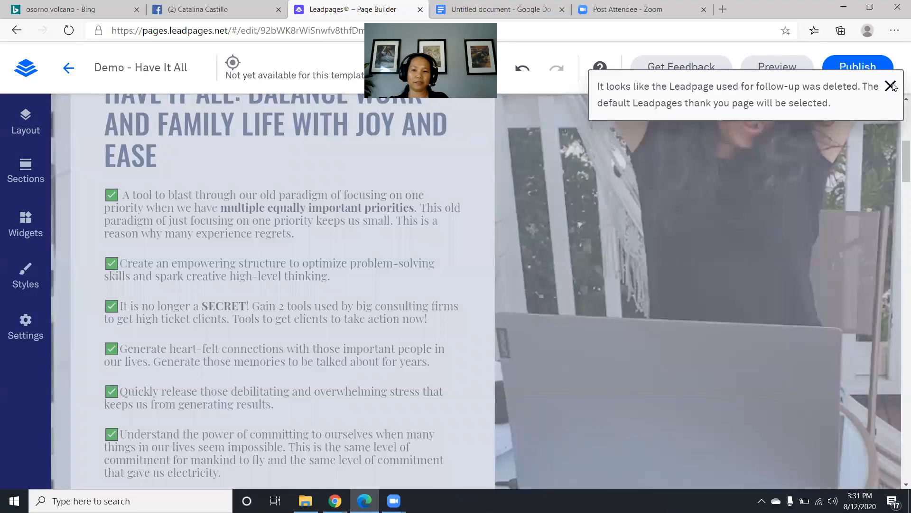
left_click(890, 86)
left_click(791, 71)
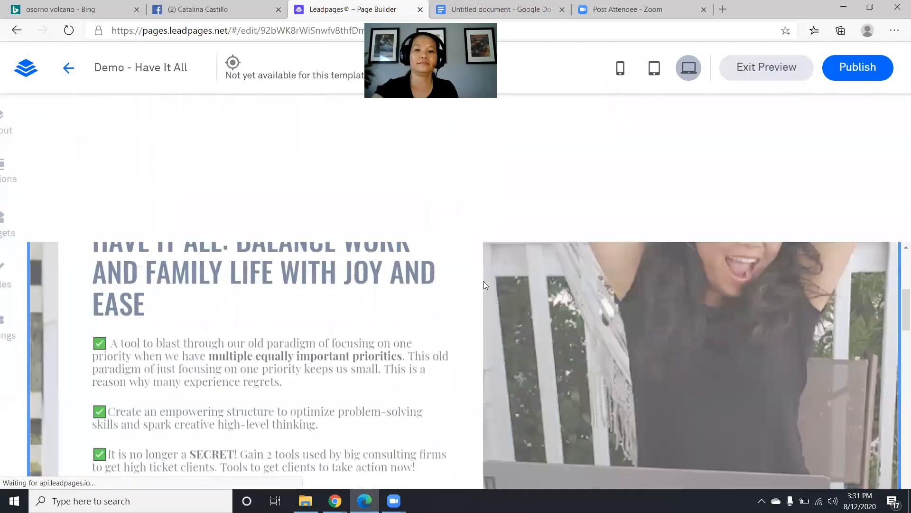
scroll(468, 275, "down", 20)
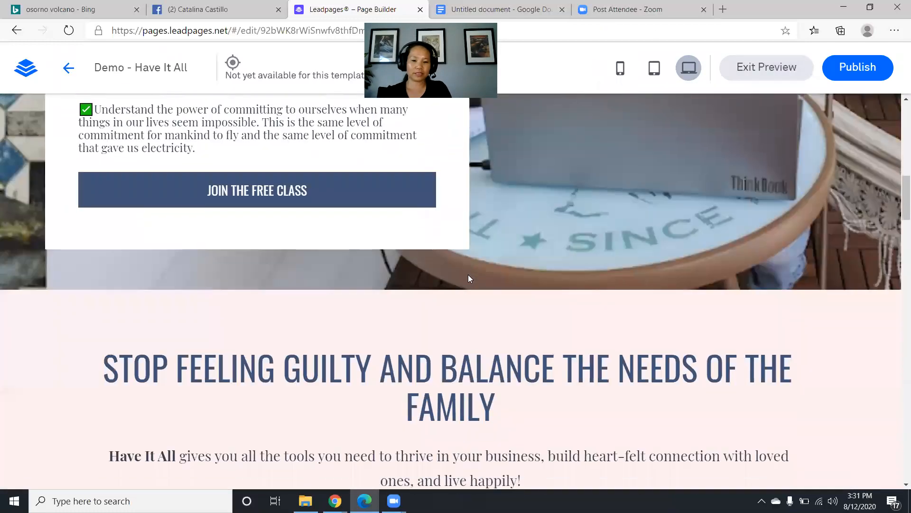
scroll(471, 276, "up", 10)
scroll(471, 273, "down", 13)
scroll(466, 274, "down", 15)
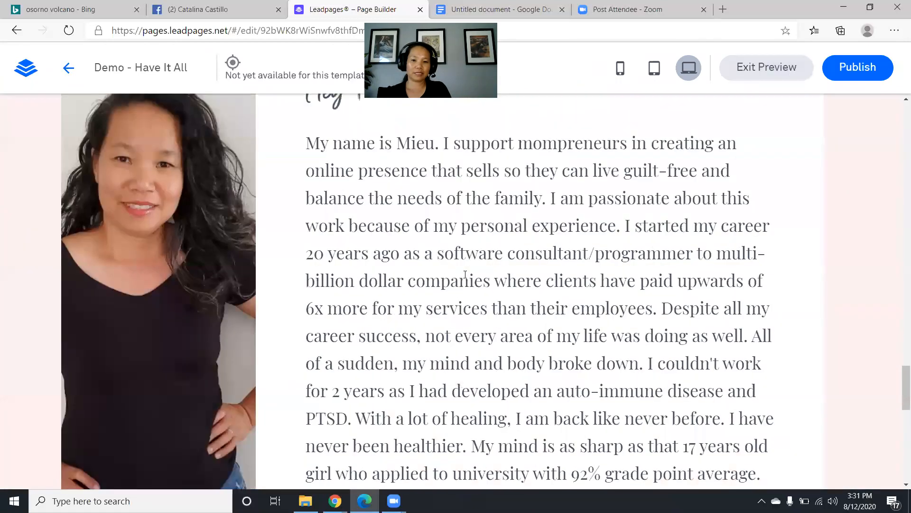
scroll(465, 273, "down", 4)
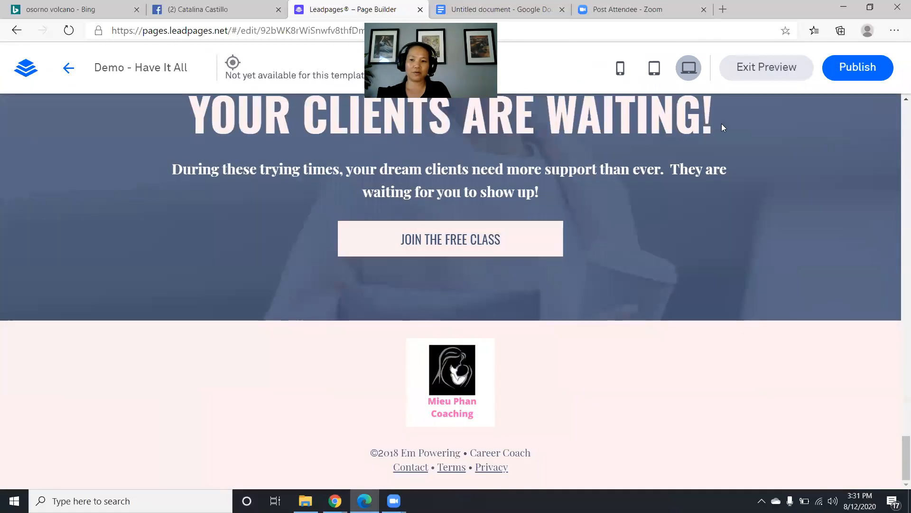
scroll(731, 123, "up", 7)
scroll(688, 126, "up", 10)
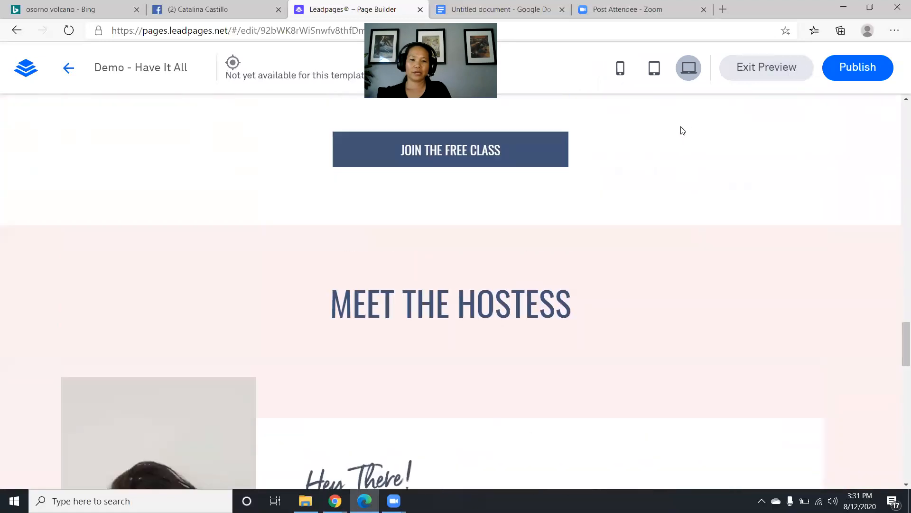
scroll(593, 133, "up", 6)
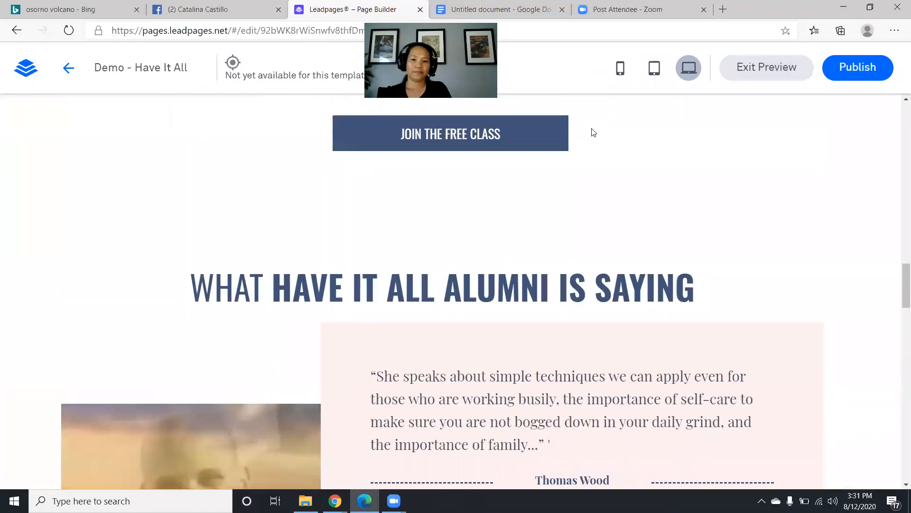
scroll(590, 132, "up", 6)
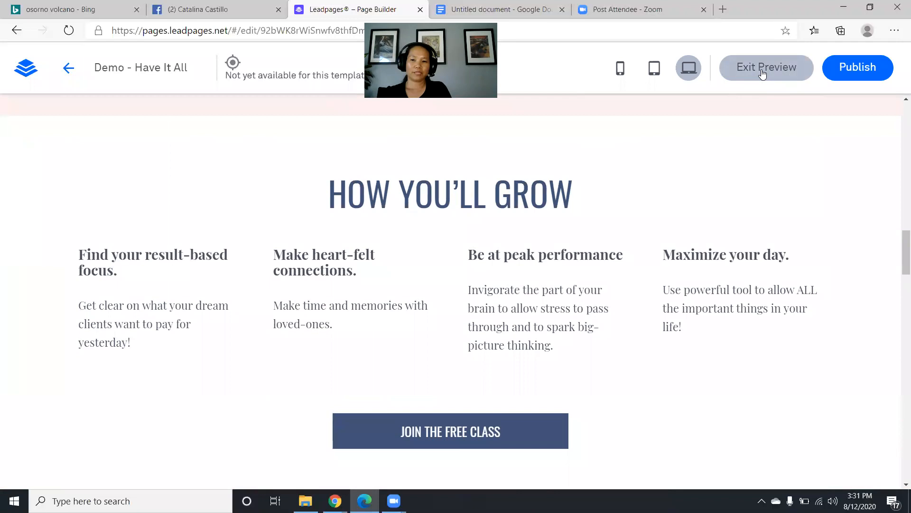
left_click(762, 71)
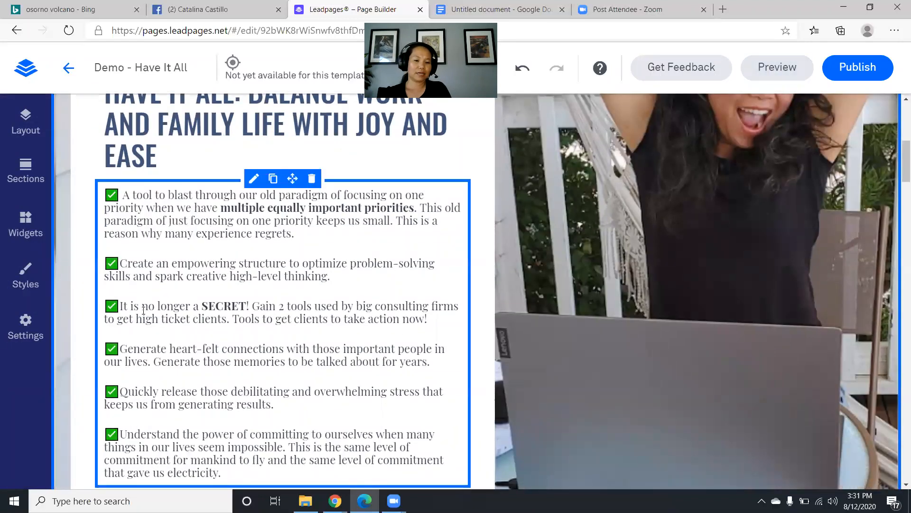
- Open page Settings and review the SEO page title and example preview URL
left_click(26, 332)
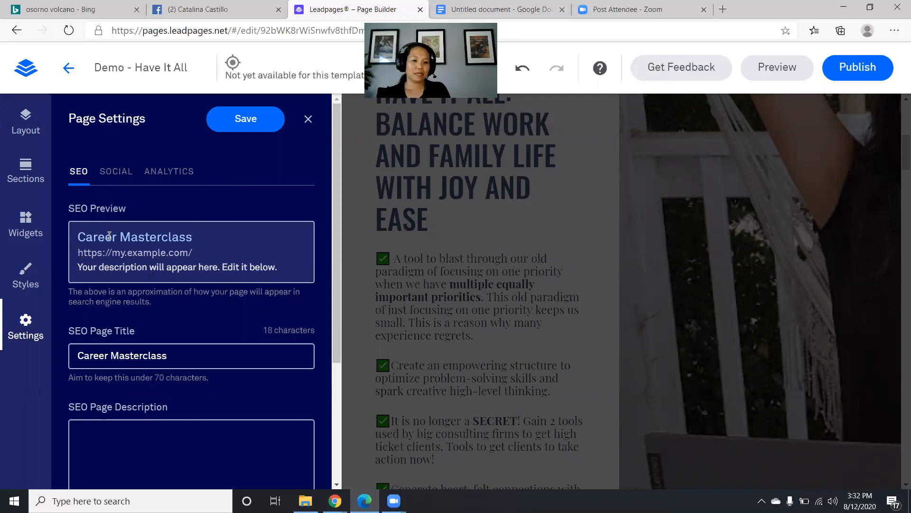
left_click(121, 355)
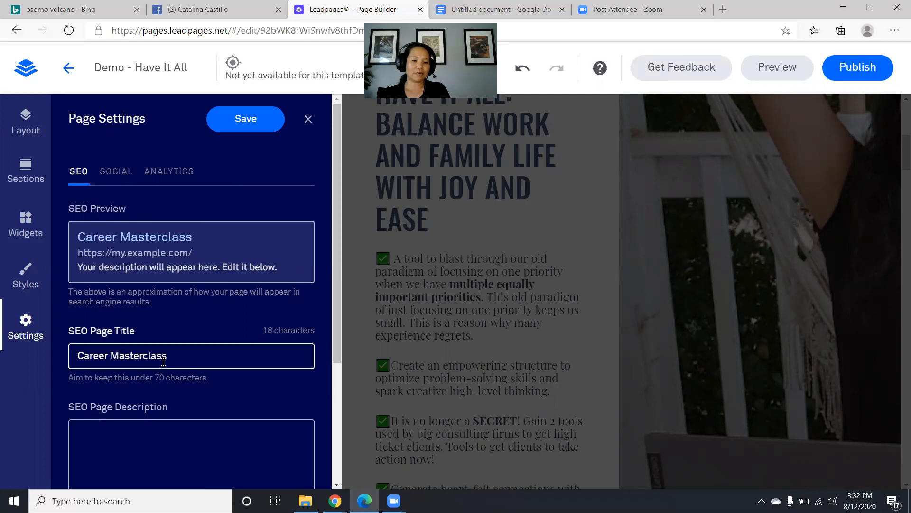
left_click_drag(78, 252, 202, 254)
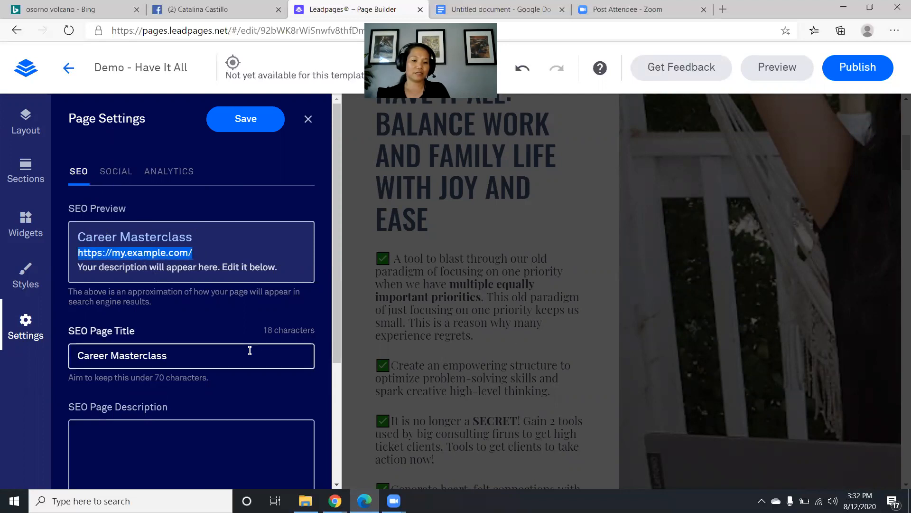
scroll(235, 356, "down", 4)
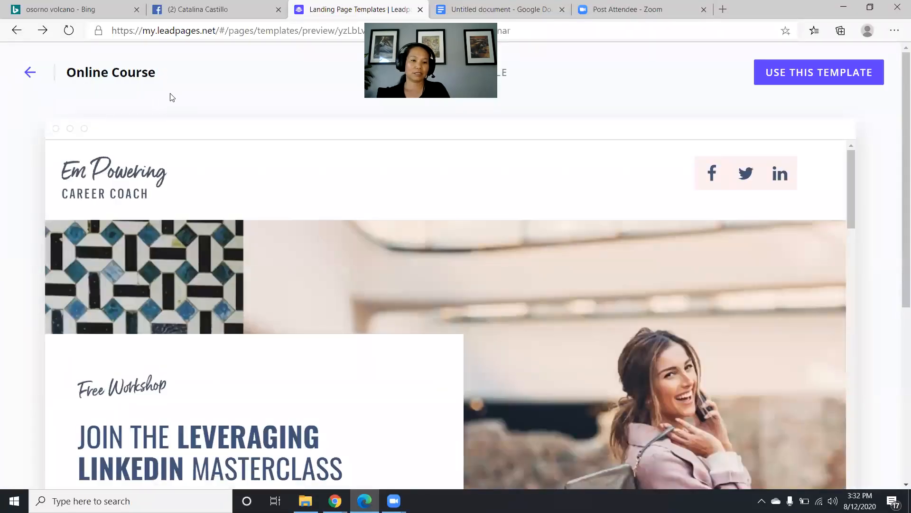
- Go through Sites to Landing Pages and open the published Have It All page in the builder
left_click(30, 72)
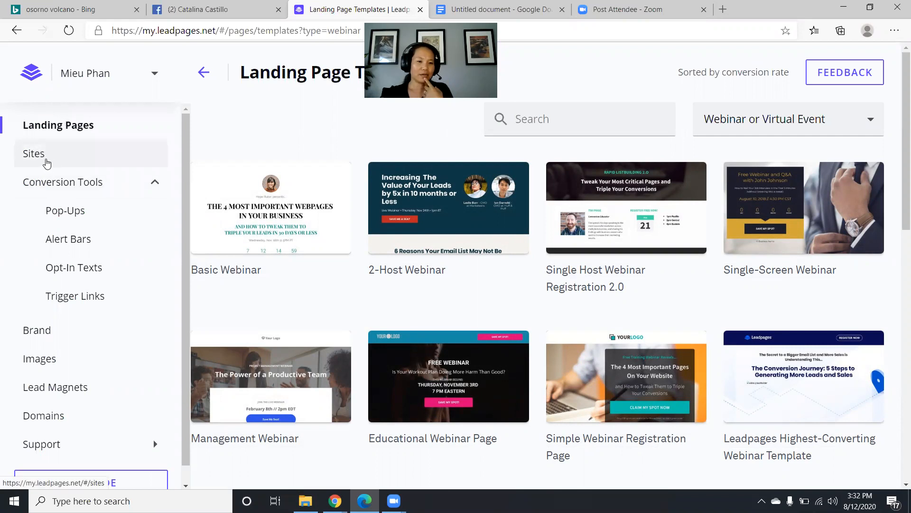
left_click(37, 160)
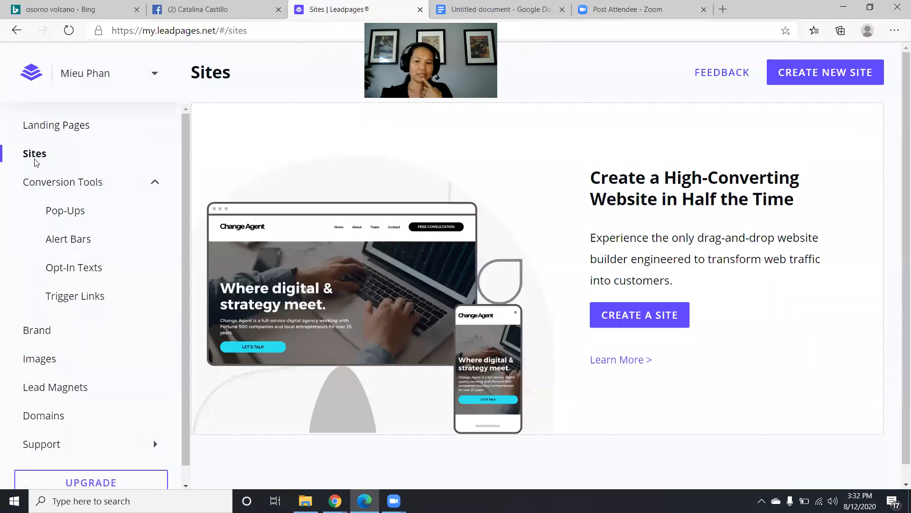
left_click(26, 130)
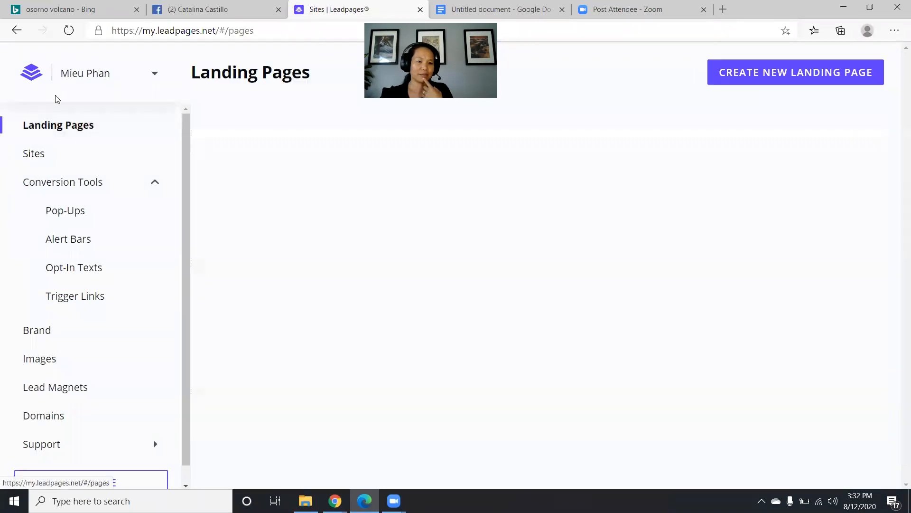
left_click(56, 95)
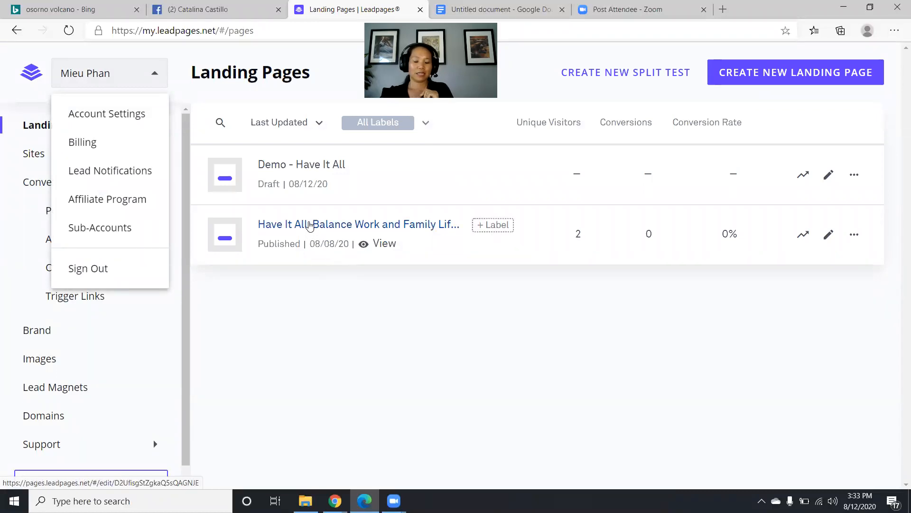
left_click(309, 225)
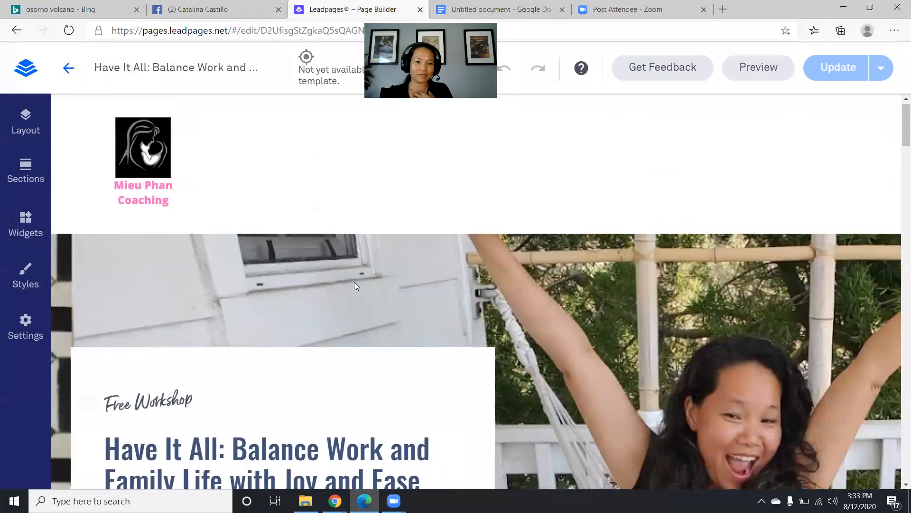
- Review the Have It All page, push the update live, and show the publishing options
scroll(354, 282, "down", 10)
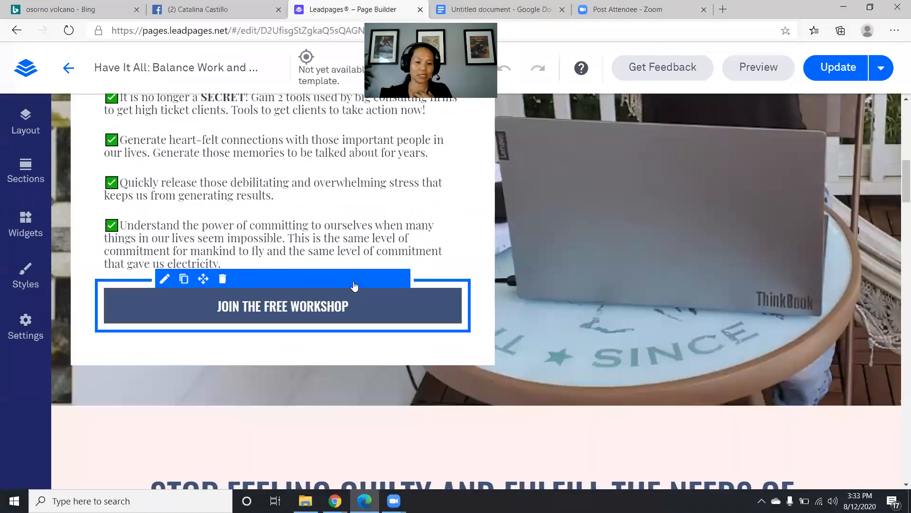
scroll(160, 249, "up", 4)
scroll(161, 248, "up", 5)
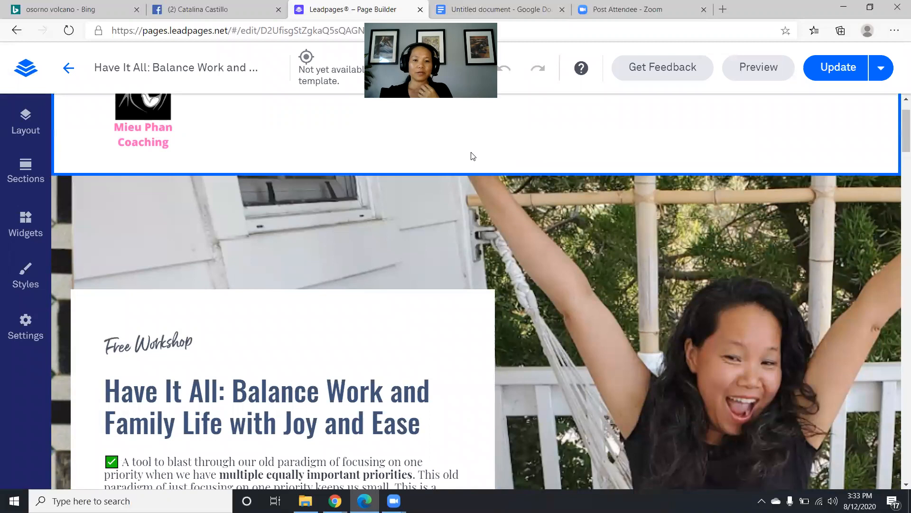
left_click(830, 70)
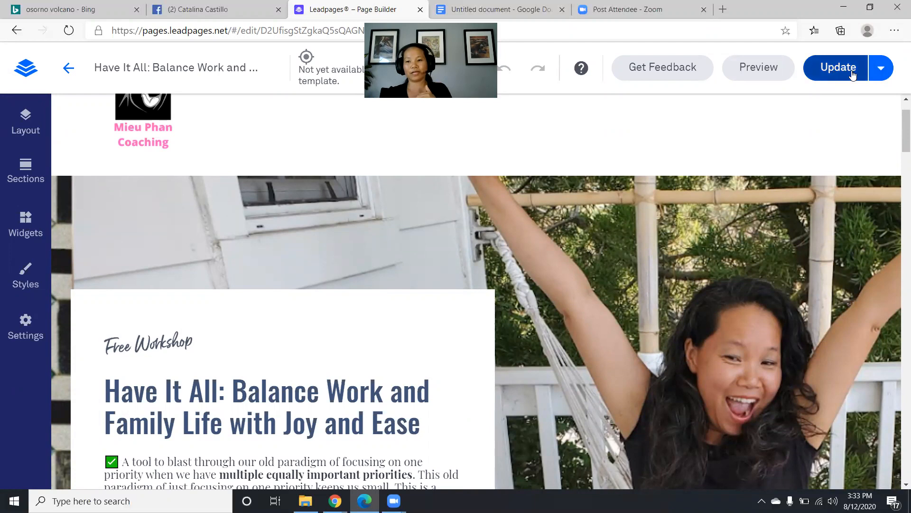
left_click(881, 71)
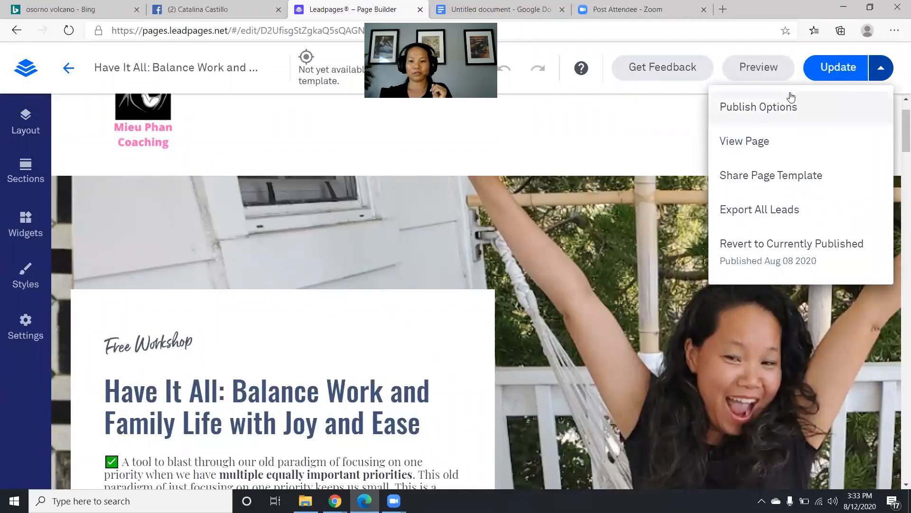
- Open the published 'Have It All' page in a new tab and select its lpages.co address
left_click(761, 143)
scroll(391, 174, "down", 12)
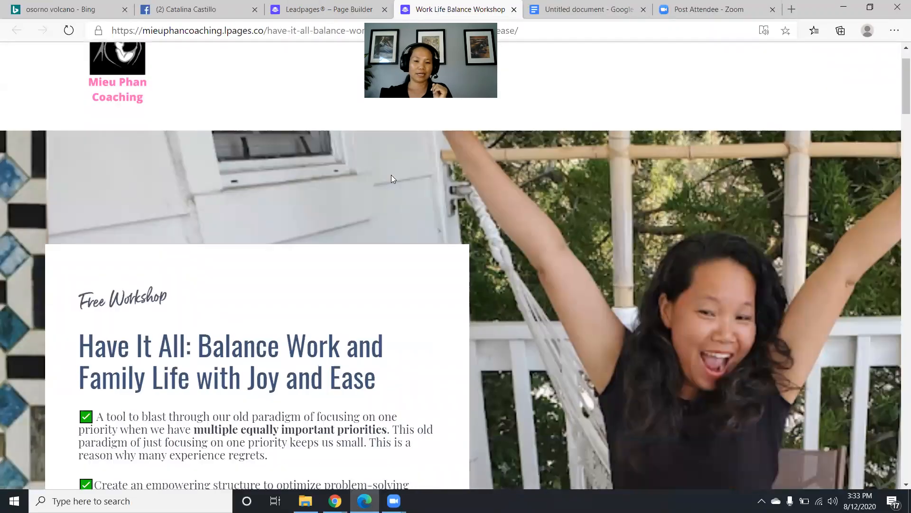
scroll(385, 179, "up", 6)
scroll(385, 179, "up", 6)
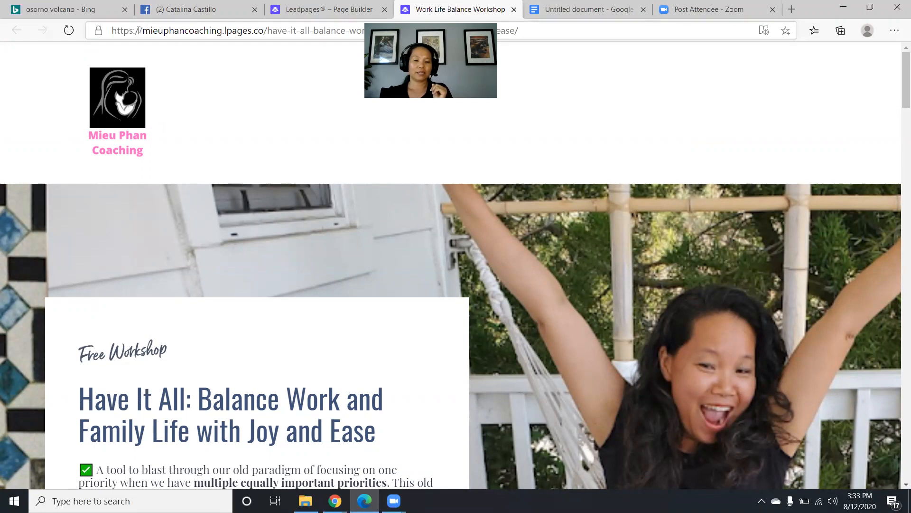
left_click(138, 30)
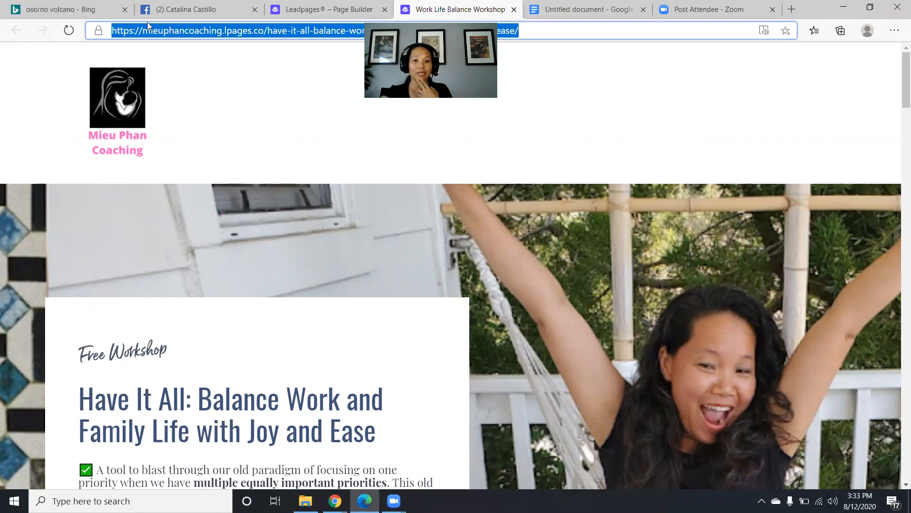